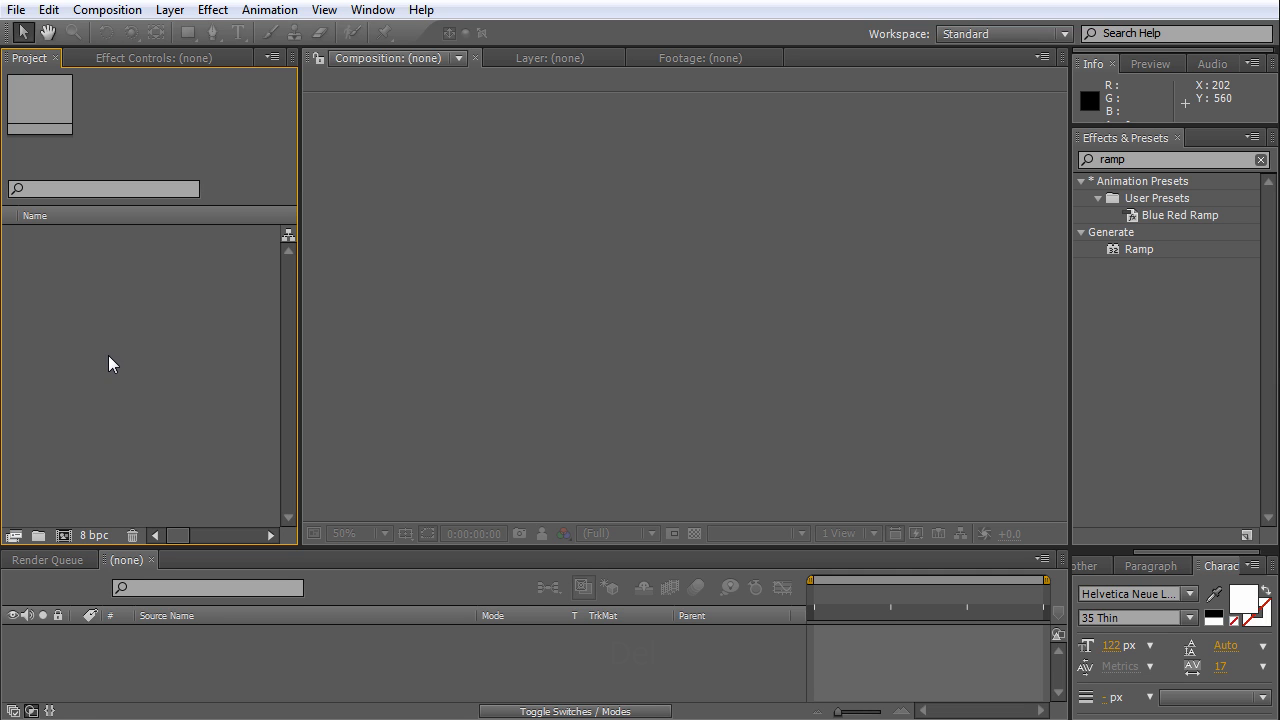
Create a 1920 x 1080, 23.976 fps, 10-second composition named "A little bit of text." from the Main 1080 preset.
left_click(64, 537)
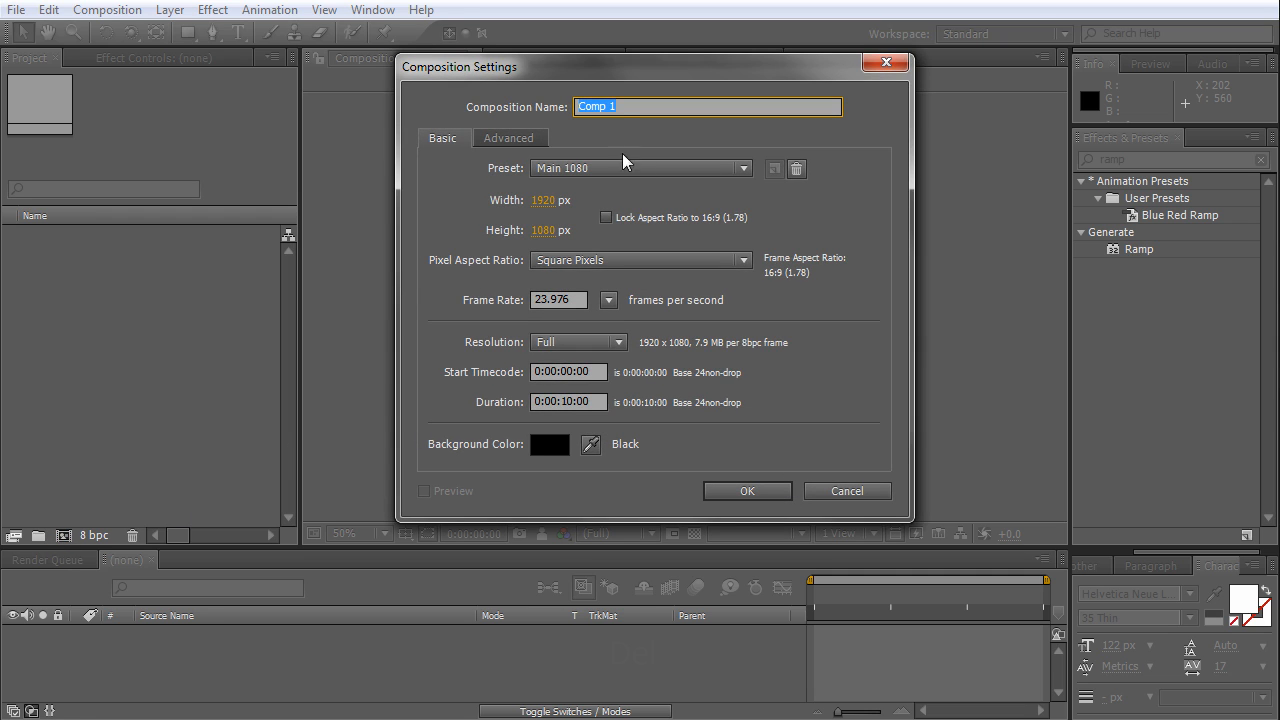
type("A")
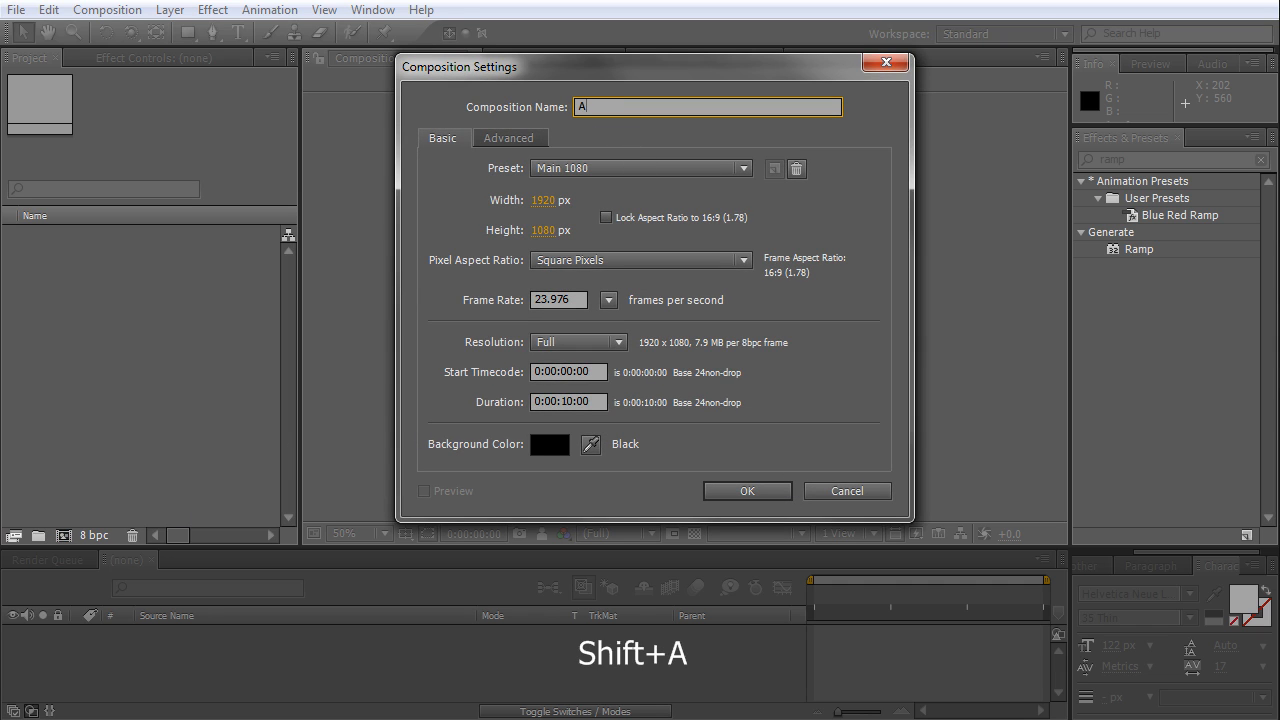
type(" little bit of text.")
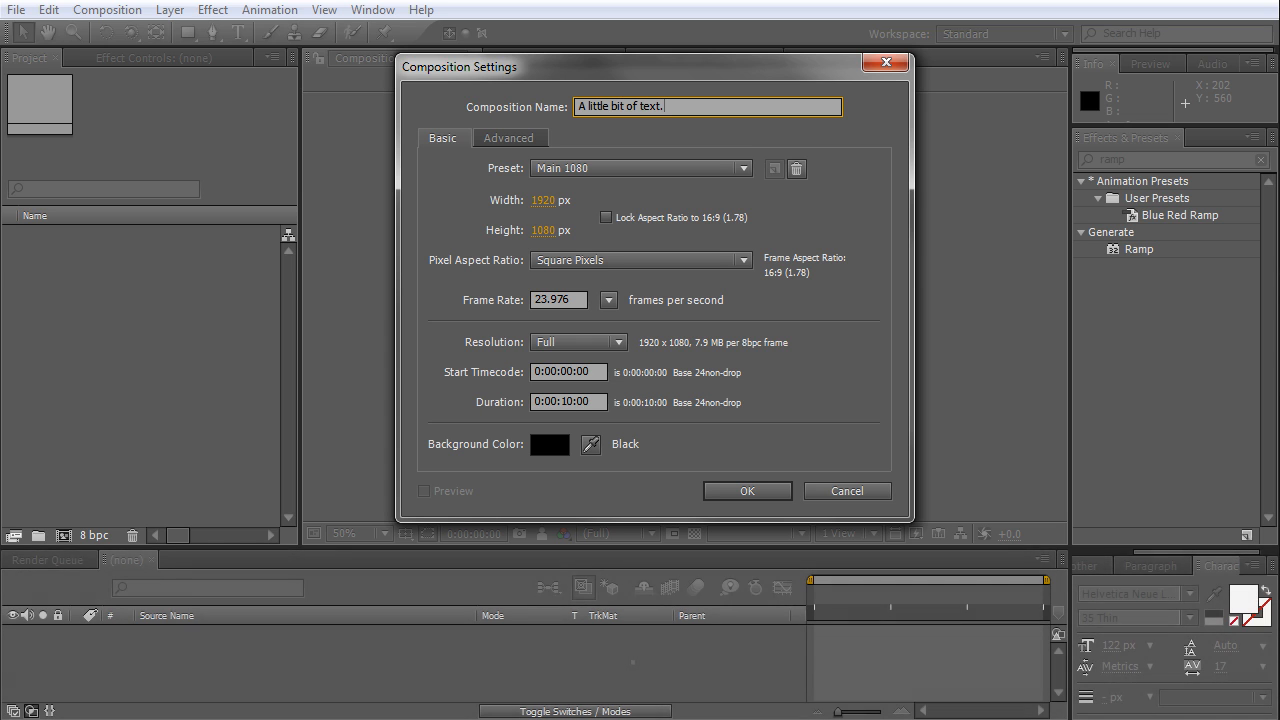
left_click(758, 491)
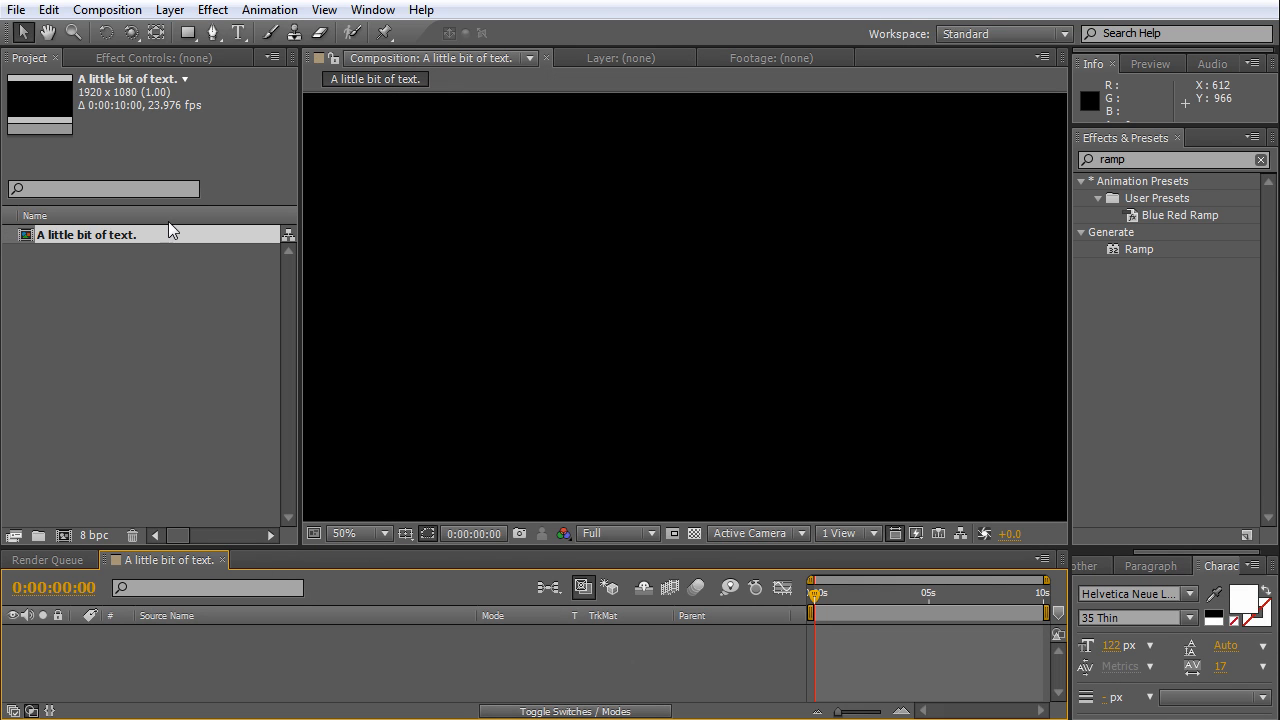
Review the settings of the "A little bit of text." composition and leave them without changes.
left_click(156, 237)
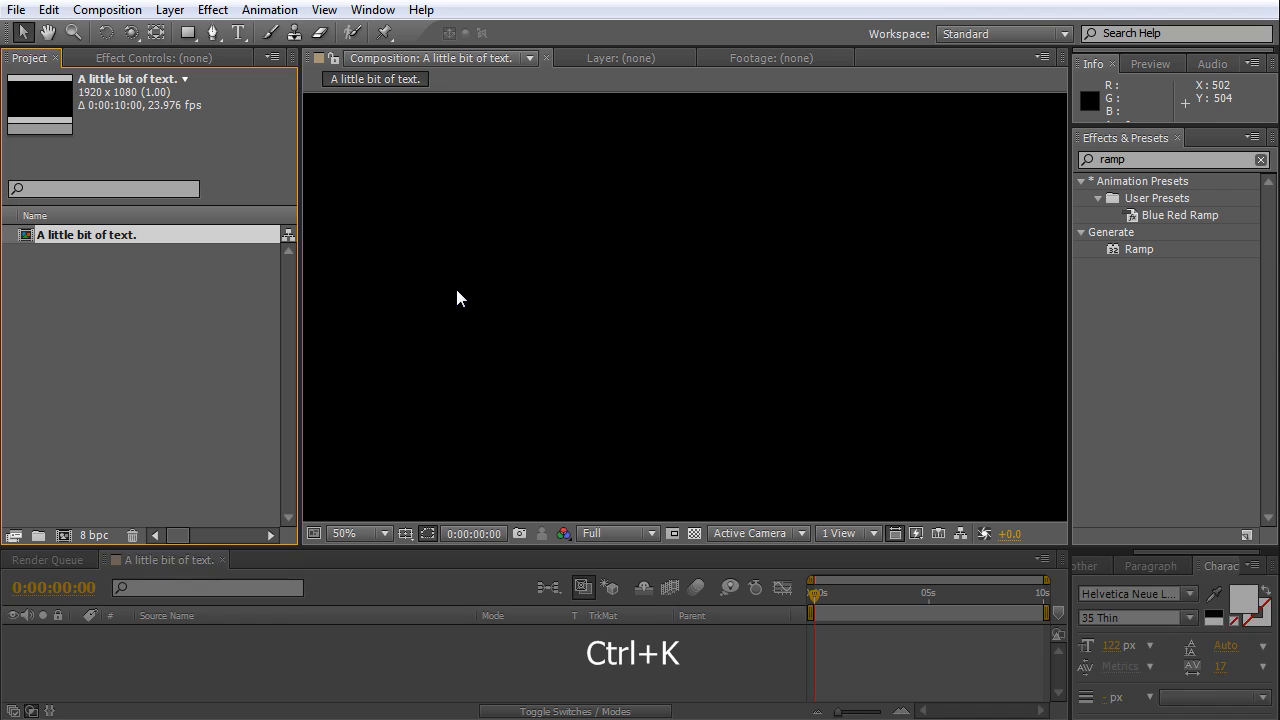
key("ctrl+k")
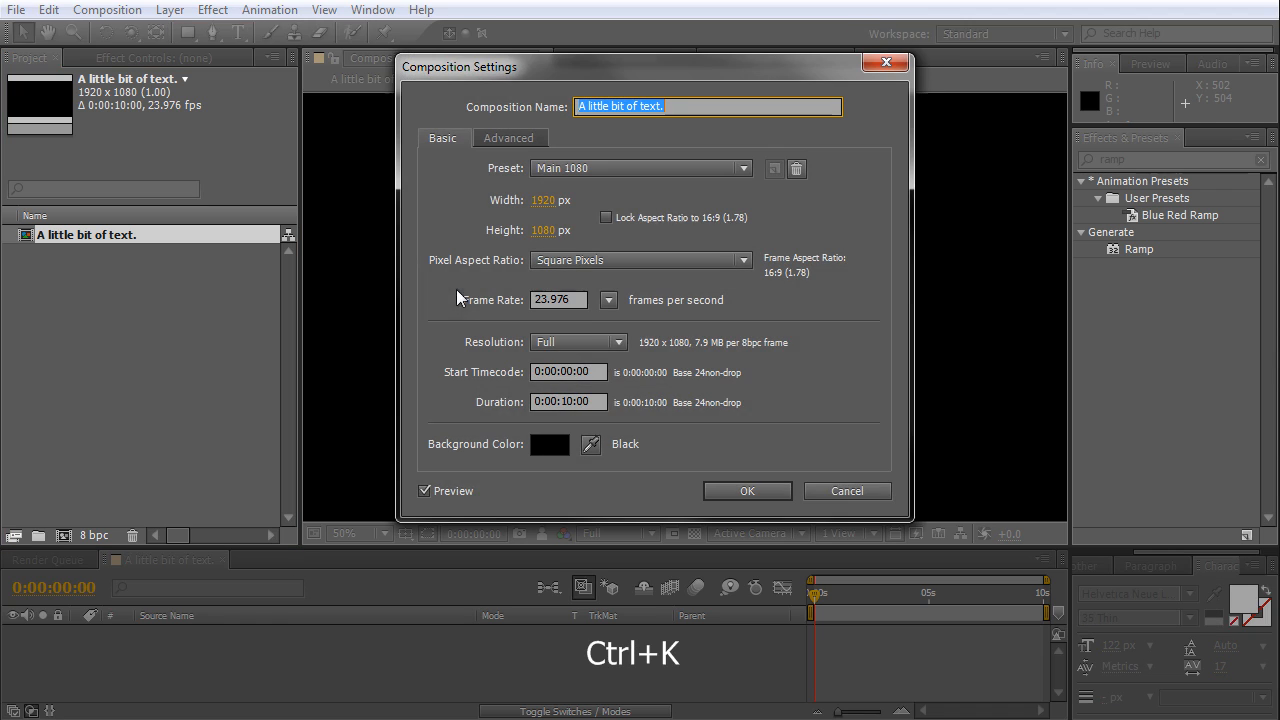
left_click(855, 497)
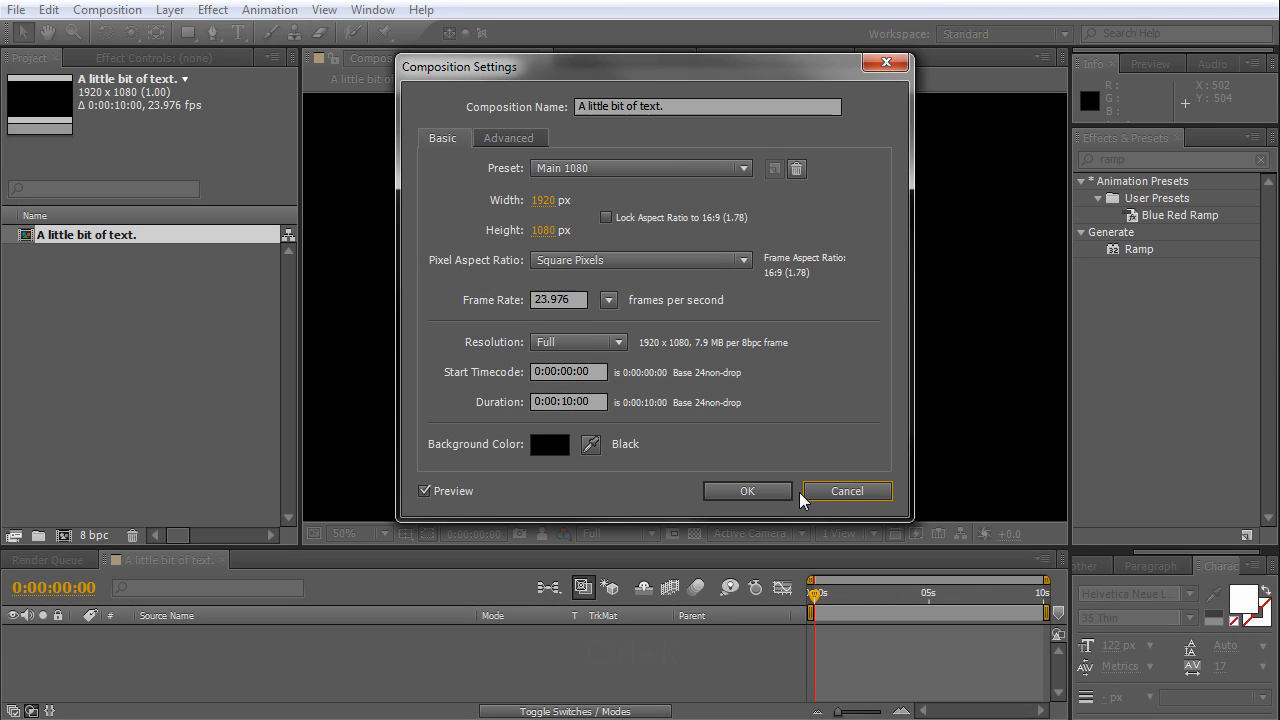
left_click(845, 492)
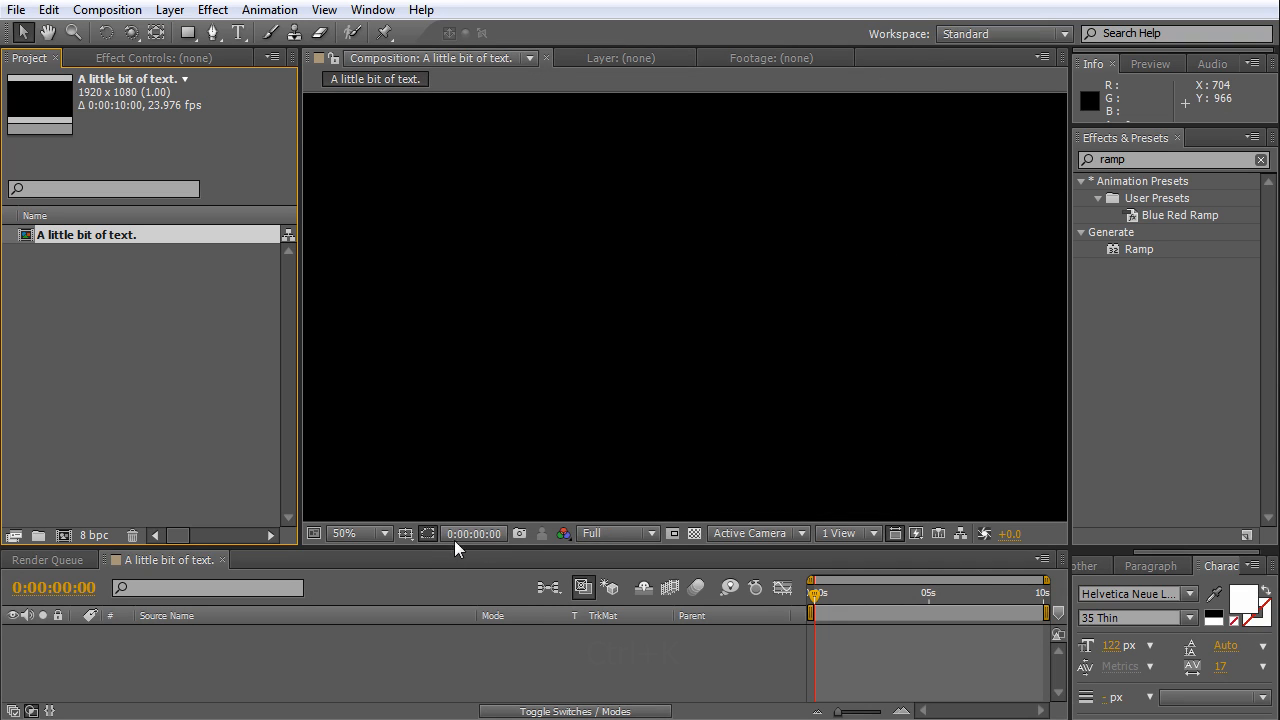
Switch the composition's time display from timecode to frame numbers.
left_click(474, 533, "ctrl")
left_click(476, 537, "ctrl")
left_click(468, 535, "ctrl")
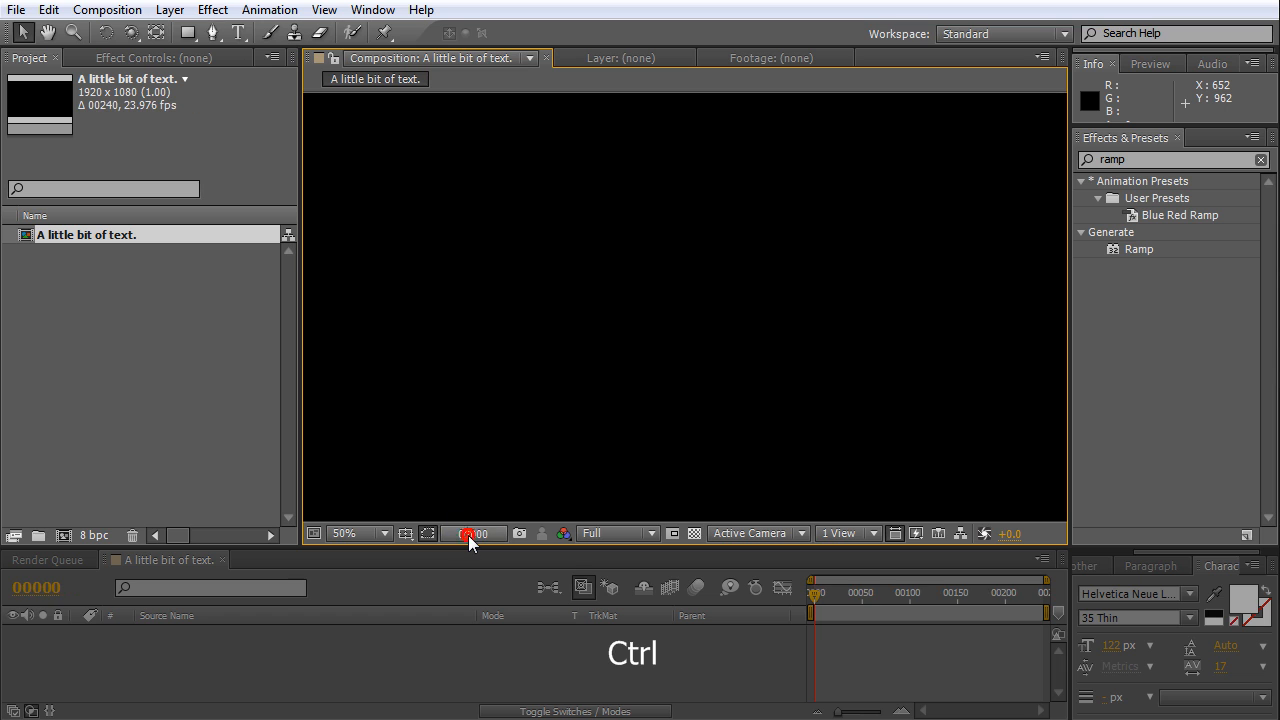
left_click(468, 535, "ctrl")
left_click(468, 535, "ctrl")
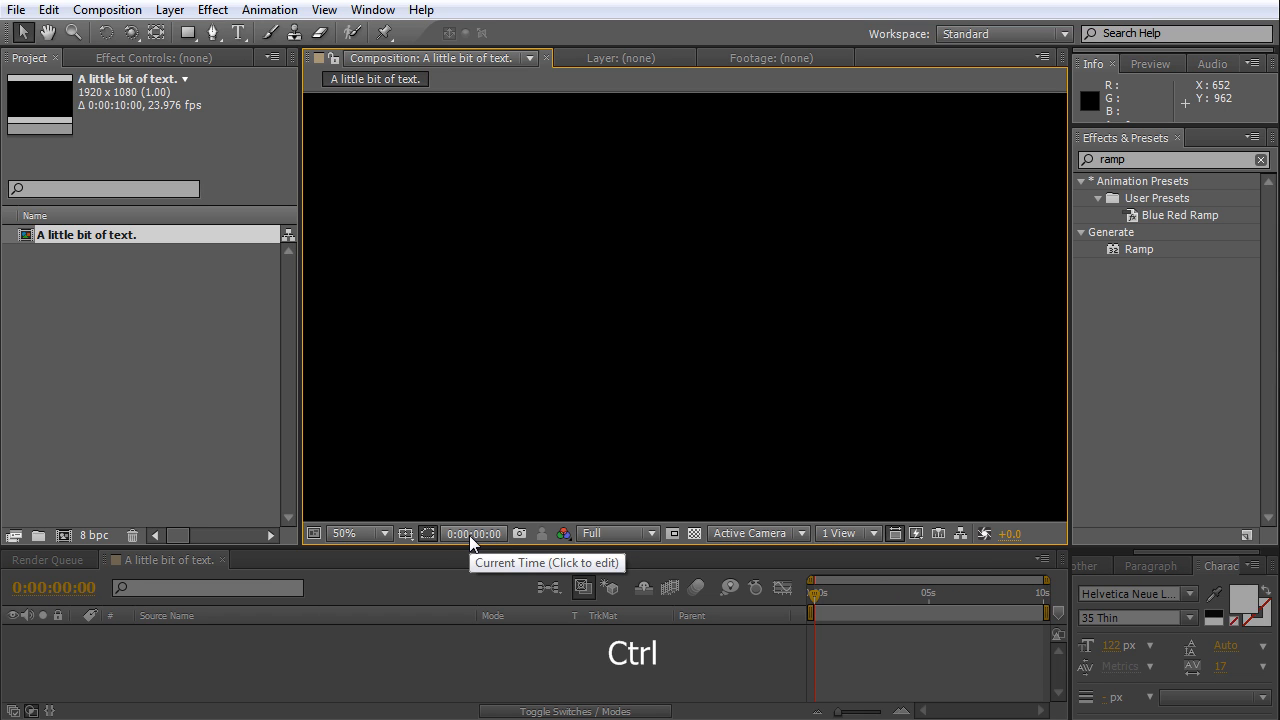
left_click(469, 535, "ctrl")
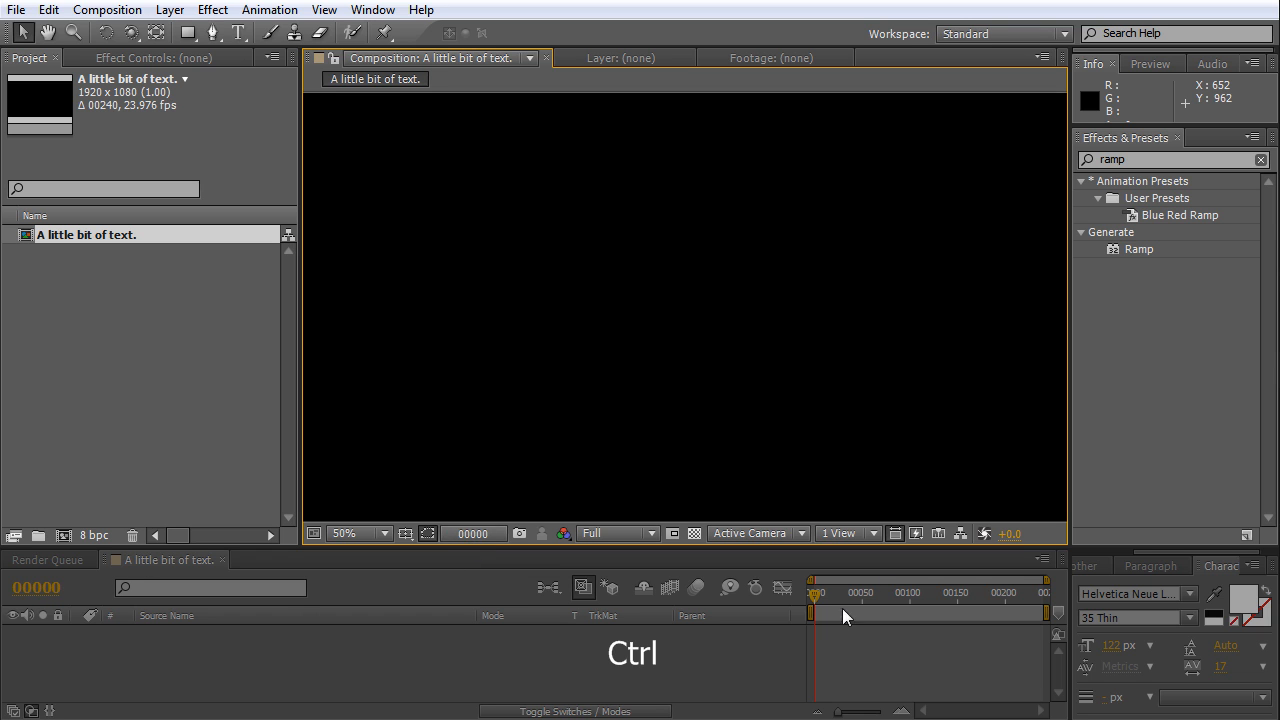
left_click_drag(819, 595, 790, 601)
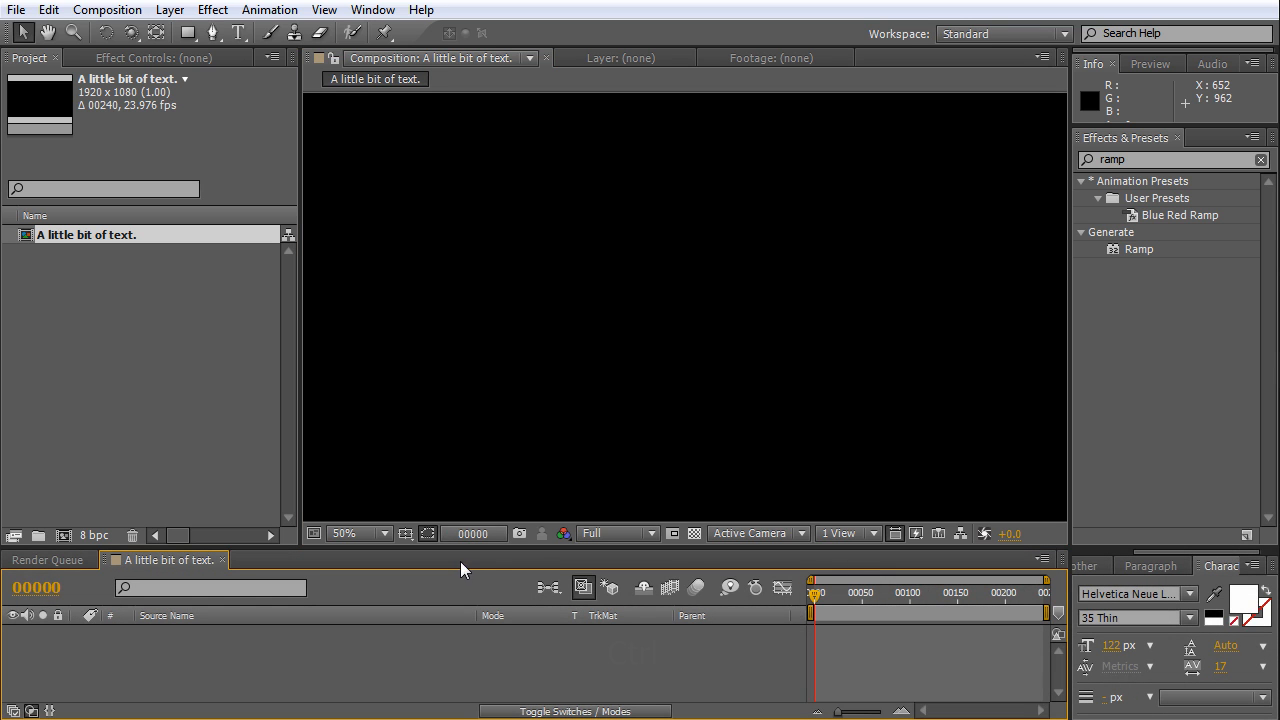
left_click_drag(376, 550, 384, 497)
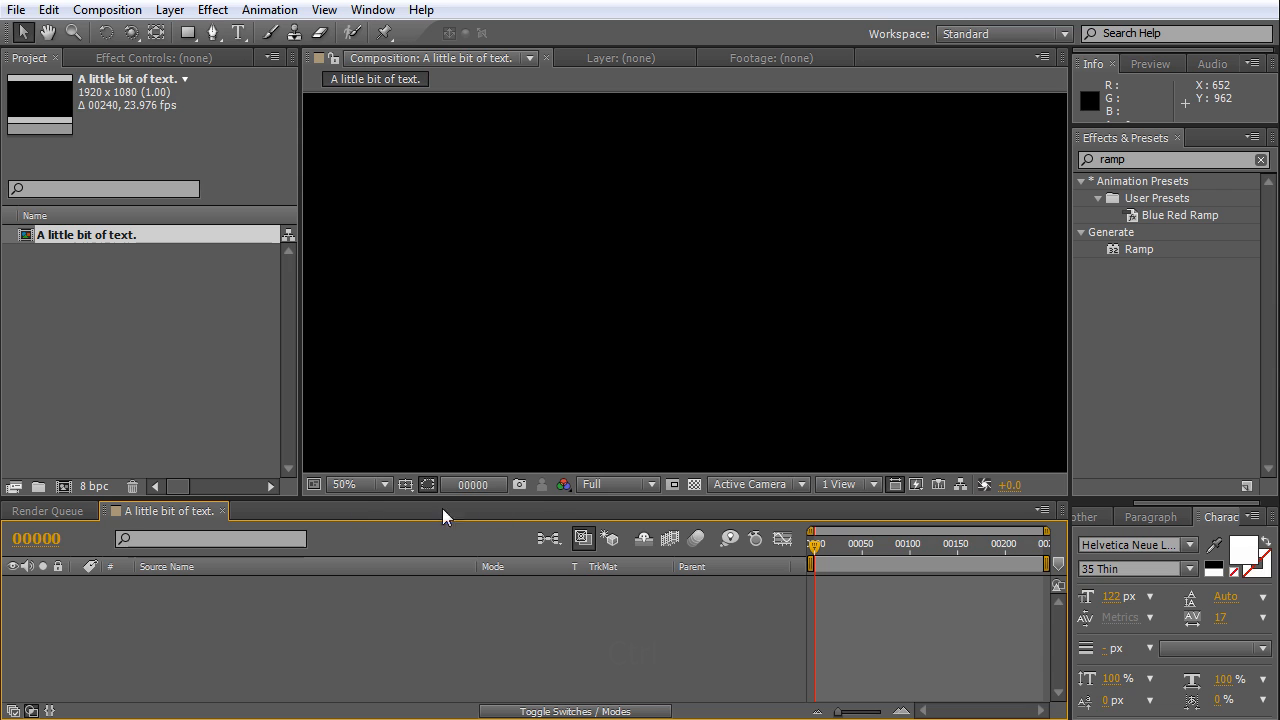
left_click(484, 484, "ctrl")
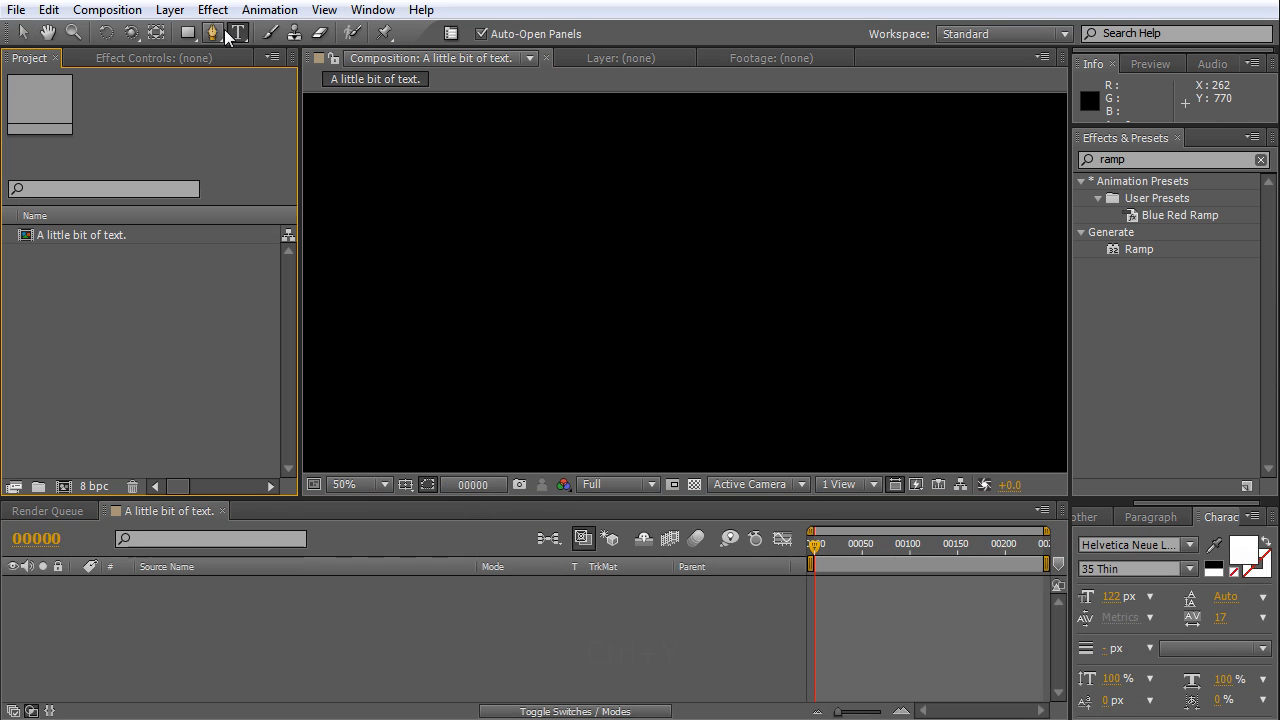
Activate the Type tool and enlarge the composition viewer, with its magnification set to Fit up to 100%.
left_click(24, 32)
left_click(231, 37)
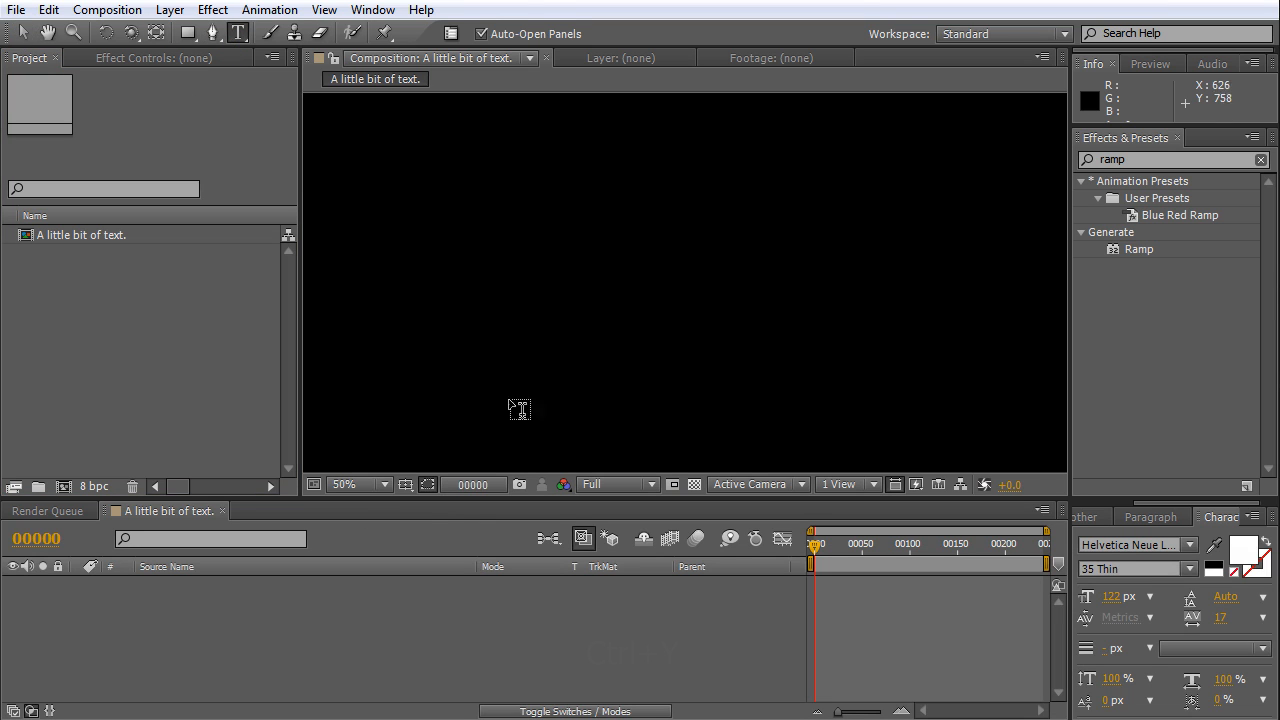
key("comma")
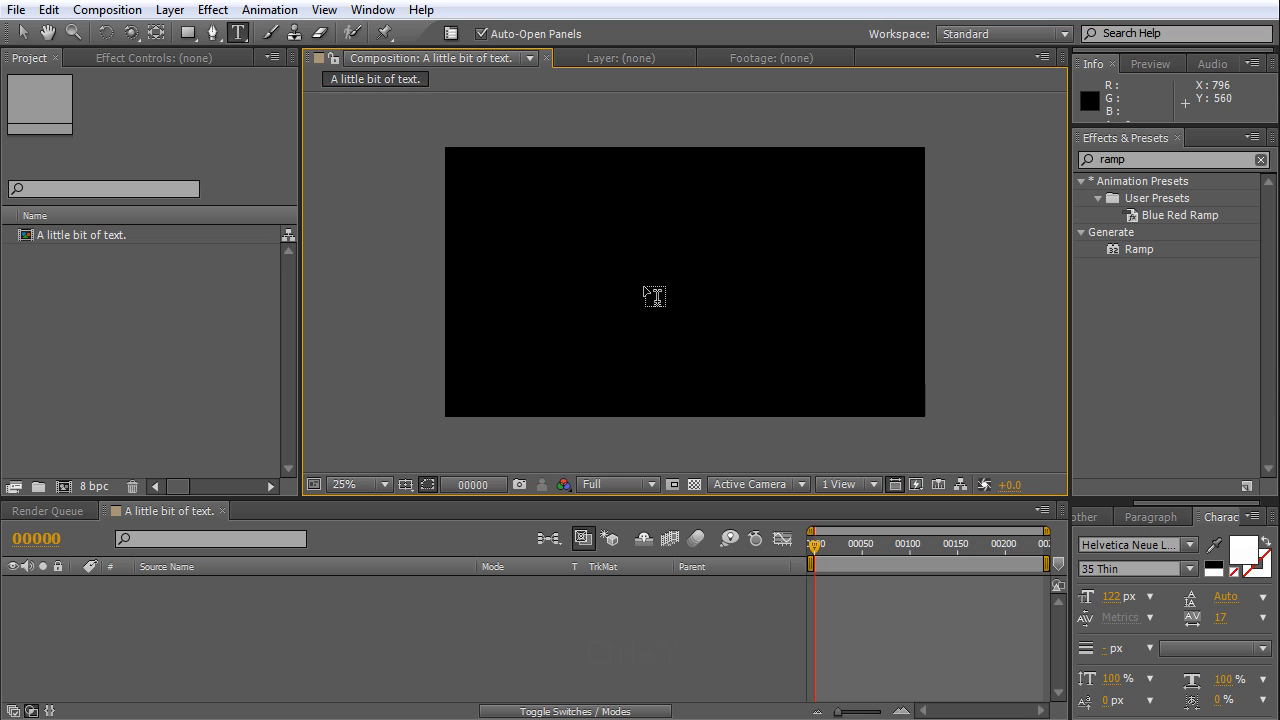
key("period")
left_click_drag(623, 497, 623, 579)
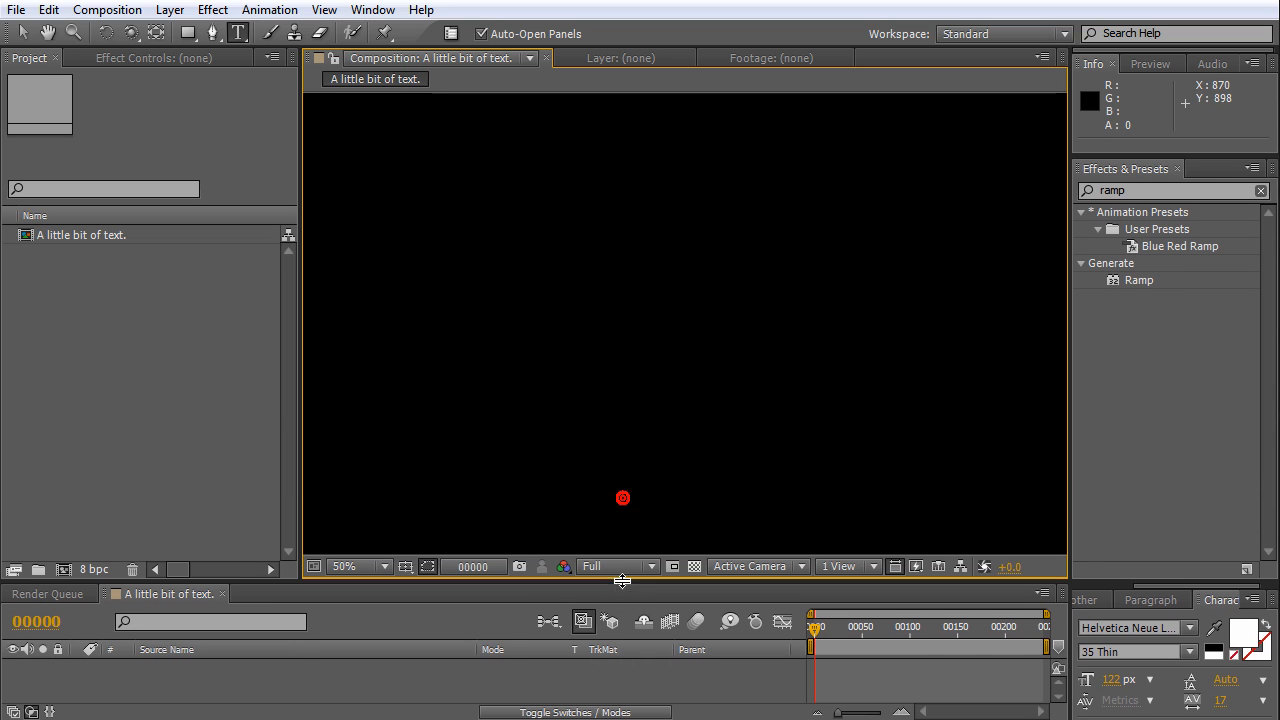
key("comma")
key("period")
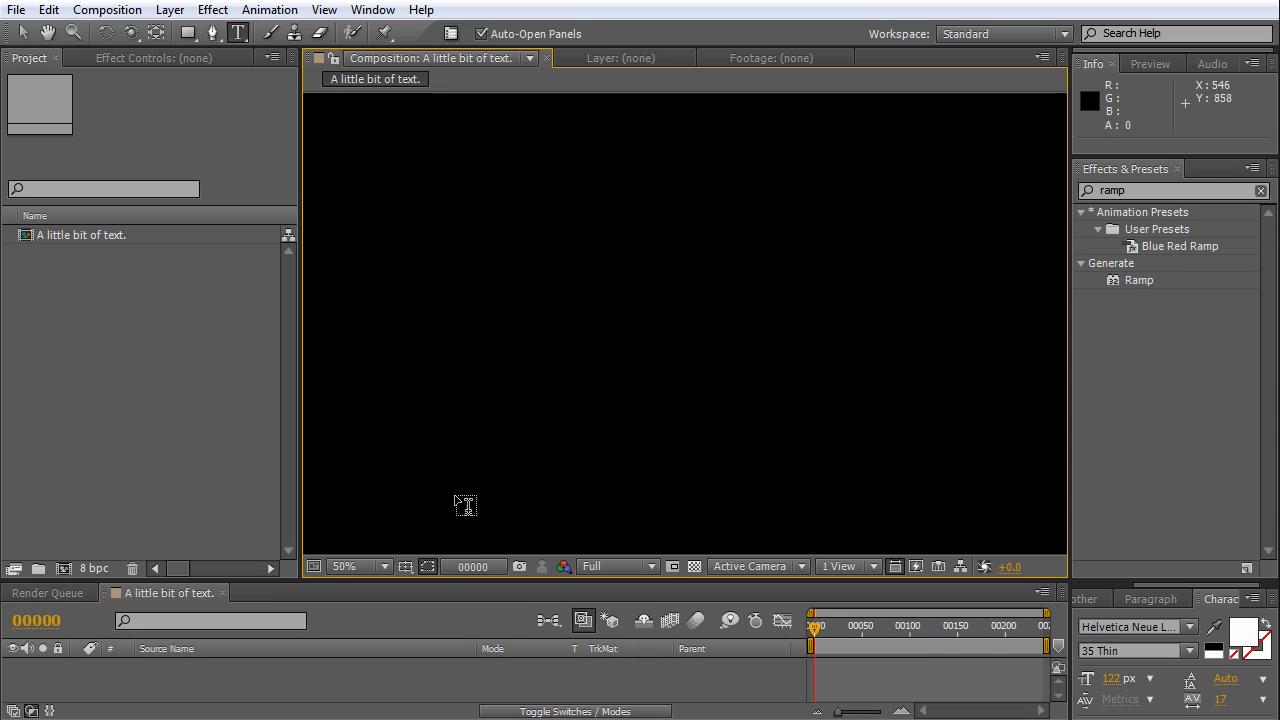
left_click(385, 566)
left_click(372, 227)
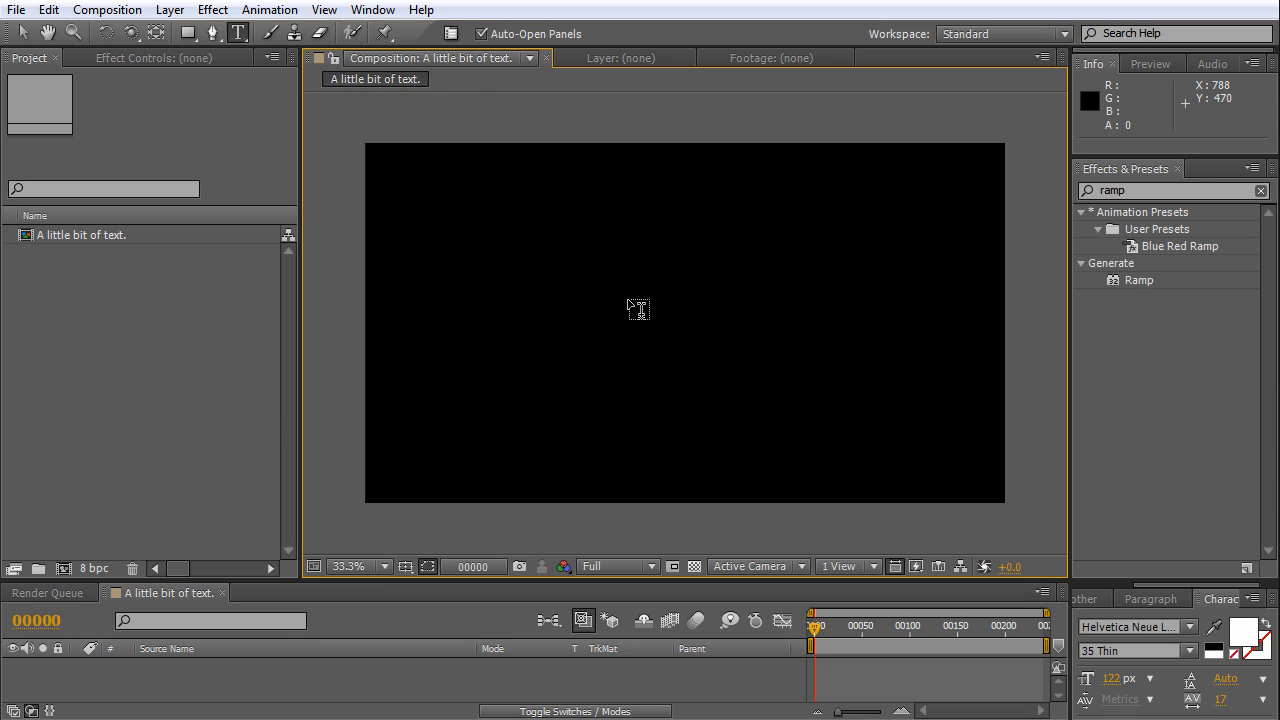
left_click(384, 566)
left_click(430, 225)
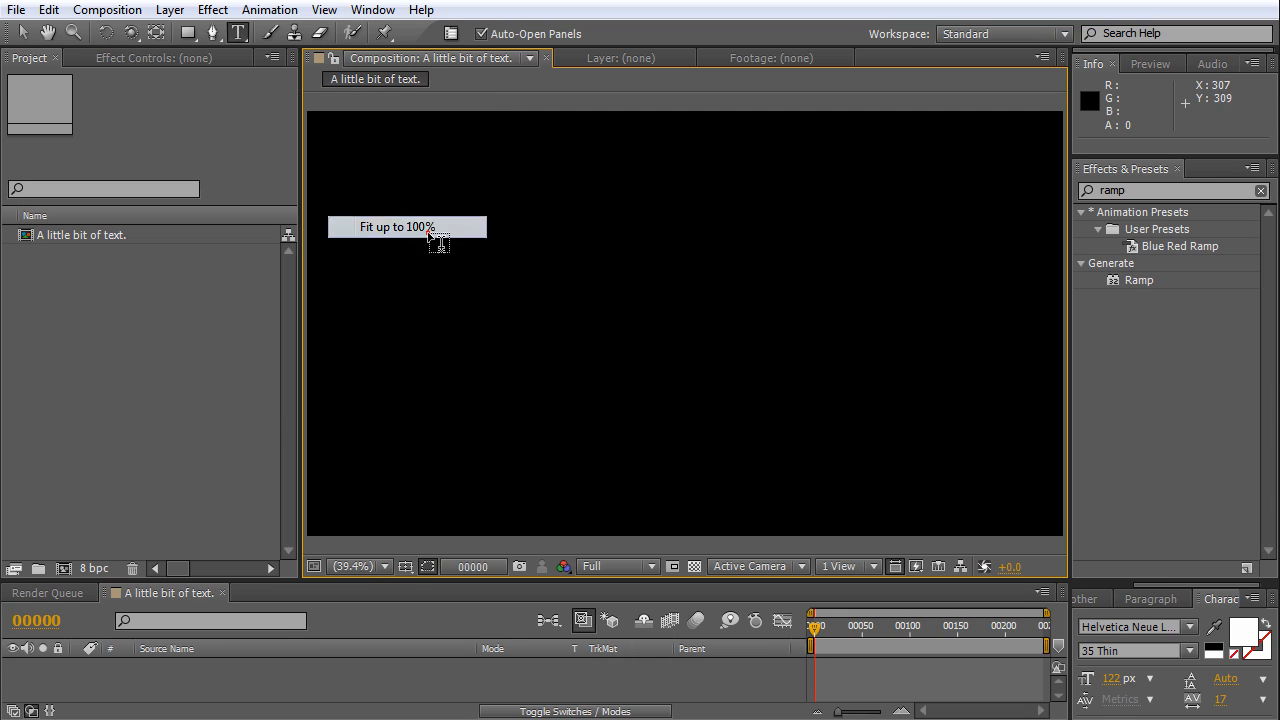
Add a text layer reading "A little bit of text." near the middle of the composition.
left_click(533, 318)
type("A ")
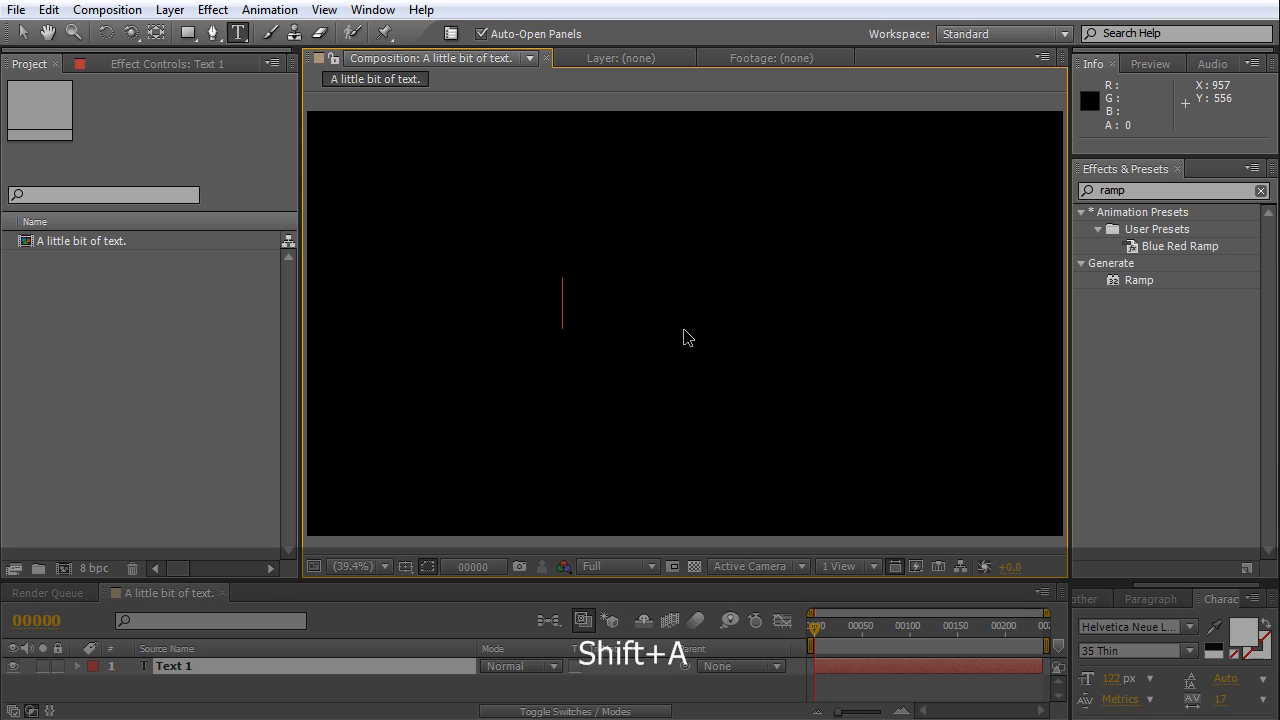
type("little bit of text.")
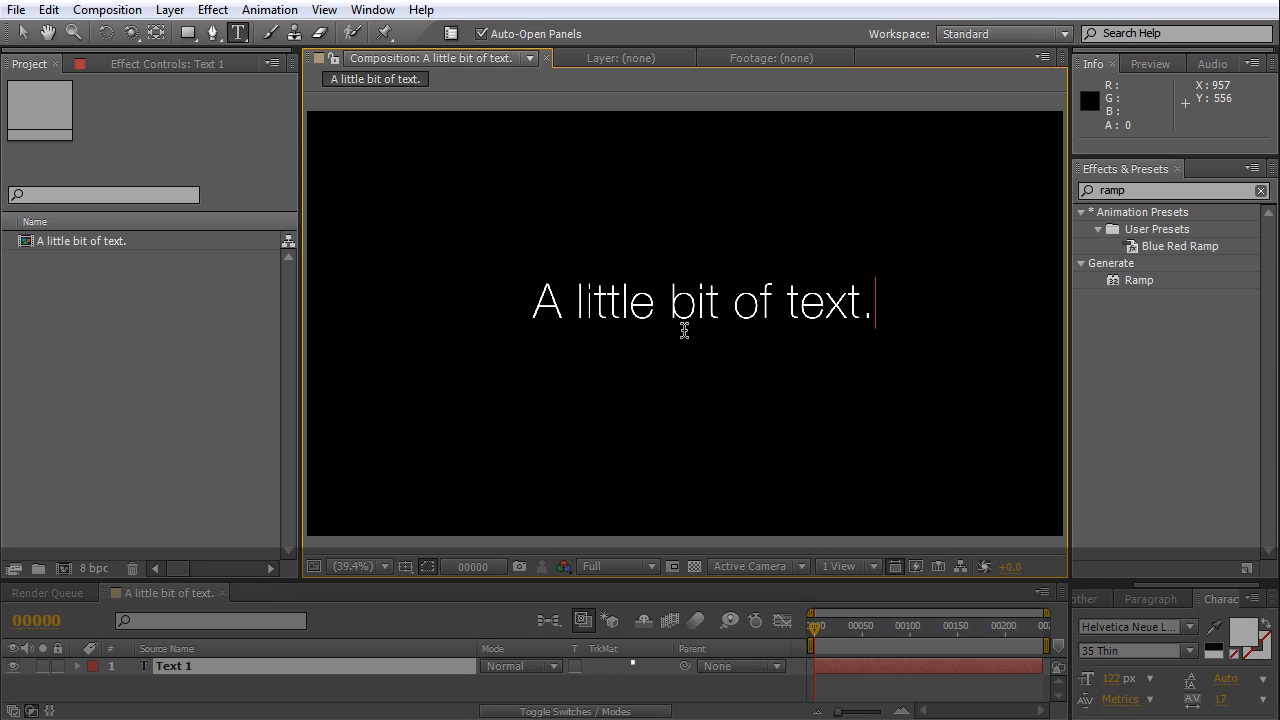
Show the title/action safe guides in the composition view.
scroll(688, 305, "up", 4)
scroll(674, 328, "down", 5)
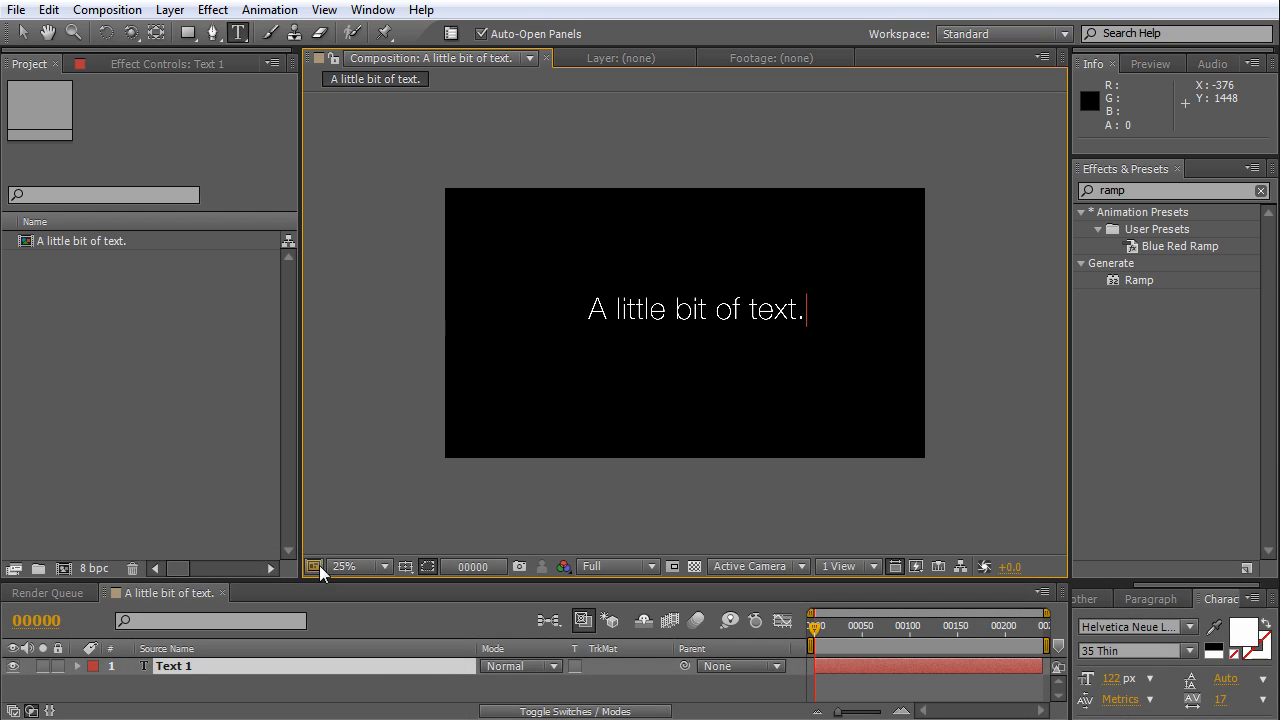
left_click(427, 566)
left_click(470, 503)
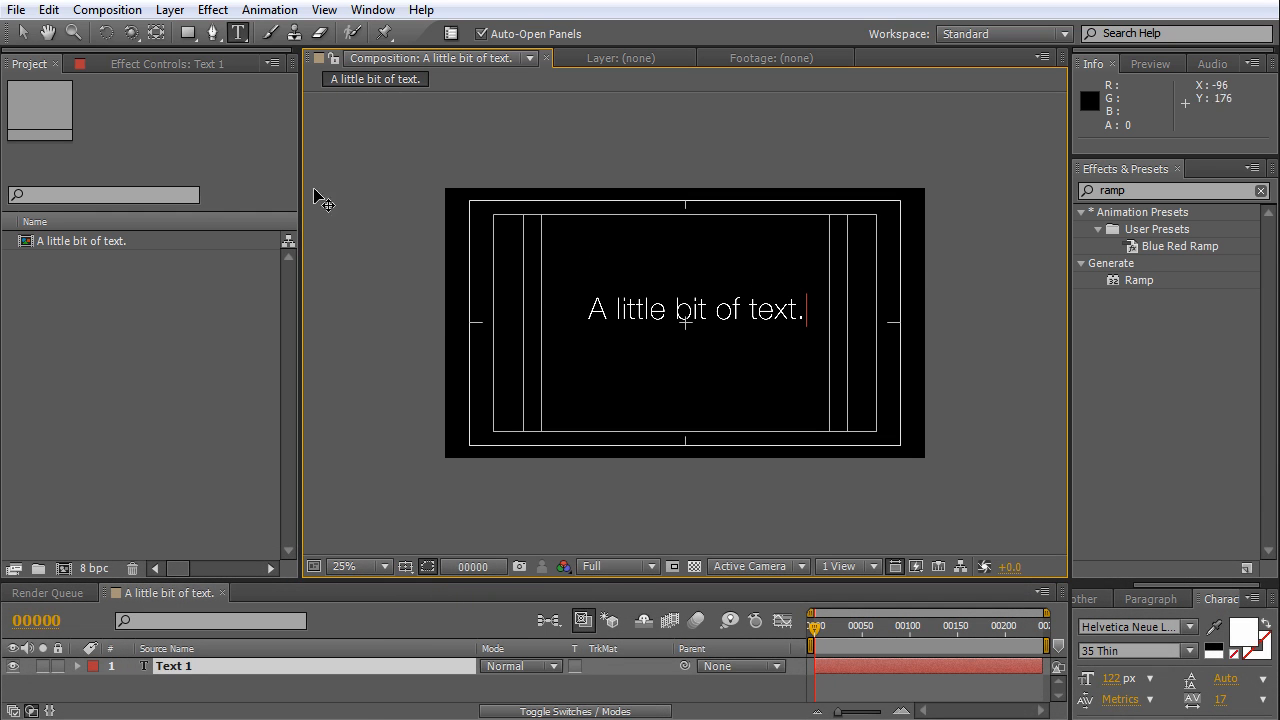
Move the "A little bit of text." layer so the sentence is centred on the composition's centre mark.
scroll(637, 282, "up", 3)
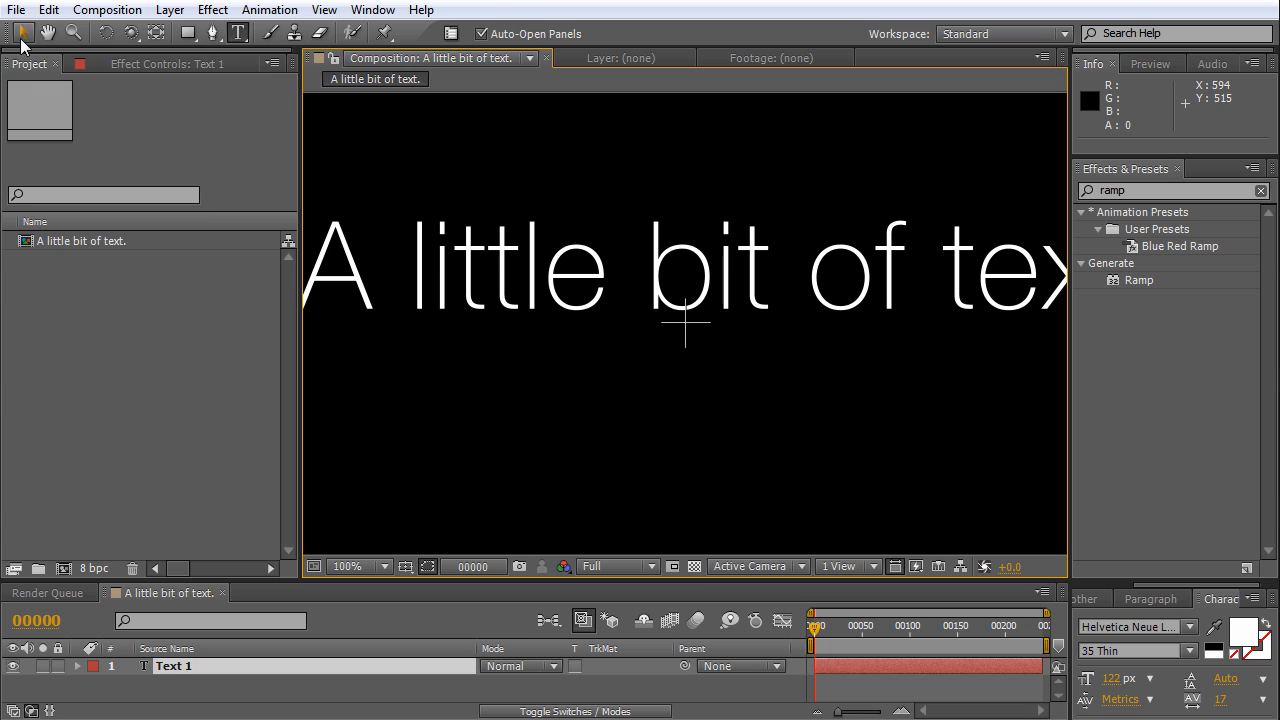
left_click(21, 36)
left_click_drag(663, 292, 621, 341)
scroll(621, 342, "down", 1)
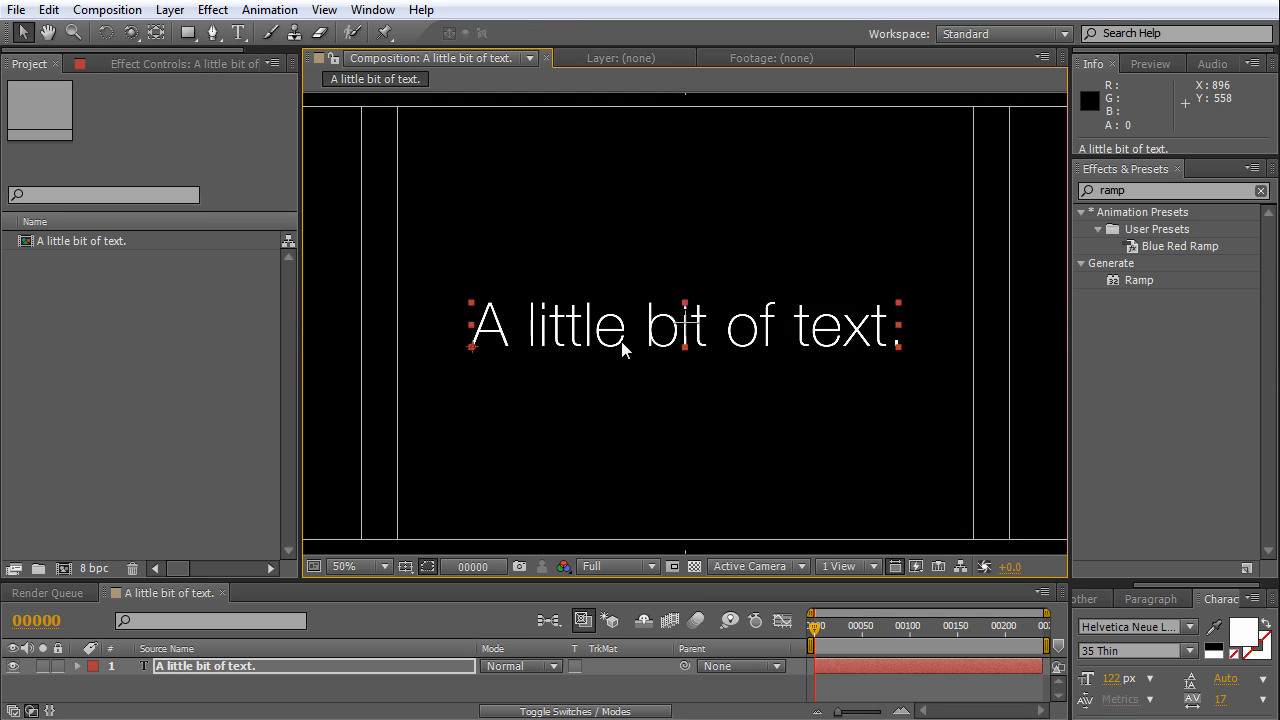
scroll(621, 343, "down", 1)
scroll(620, 338, "up", 1)
Add a separate text layer reading "A" below the start of the full sentence.
left_click(286, 661)
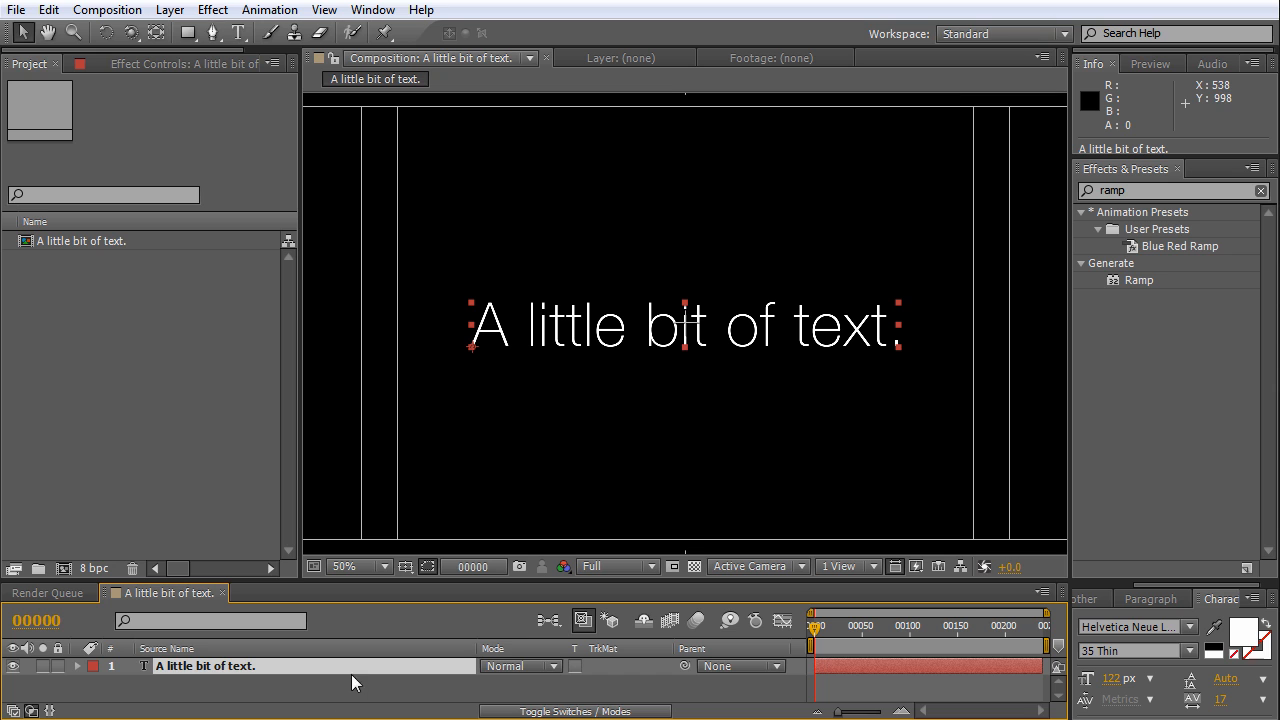
key("period")
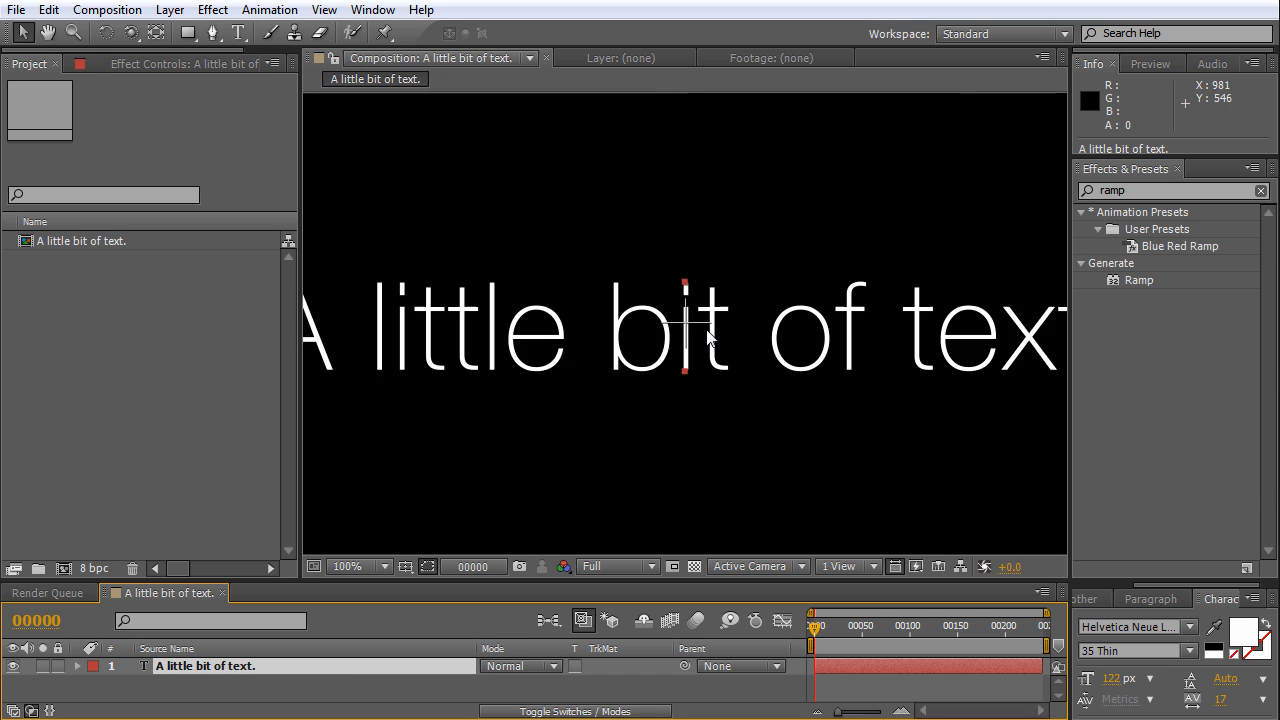
left_click_drag(500, 343, 603, 302)
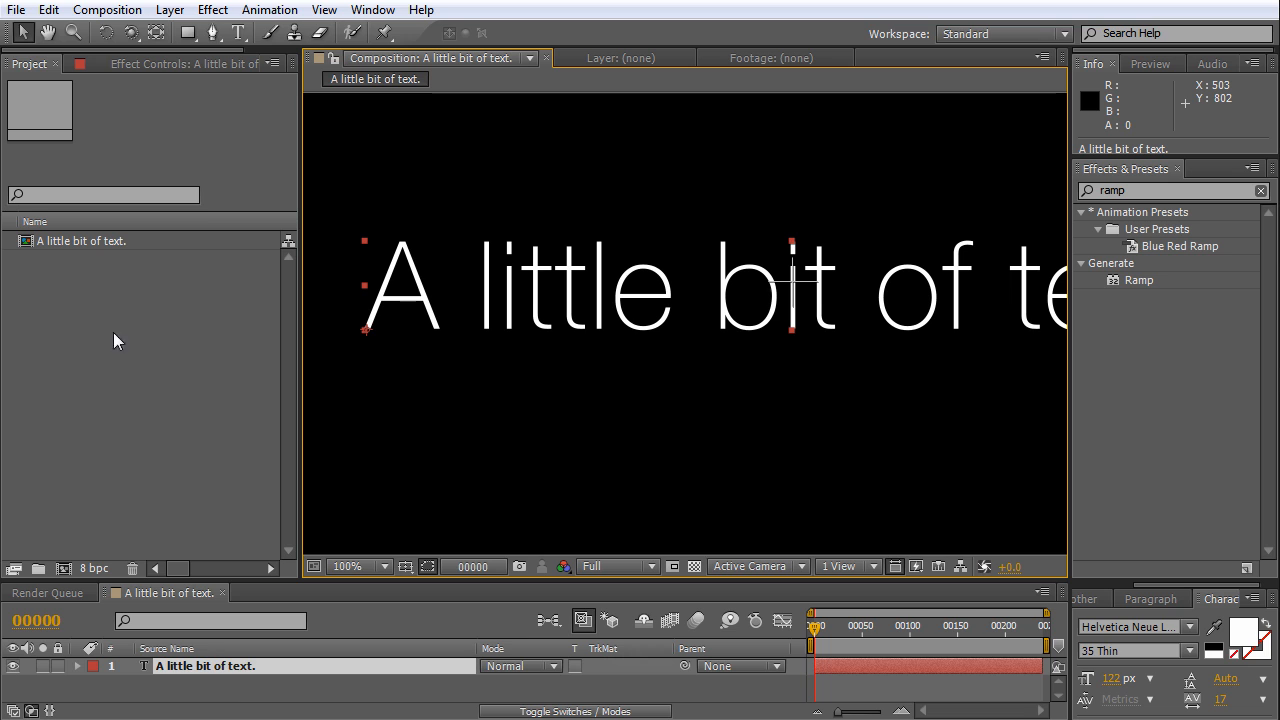
left_click(236, 33)
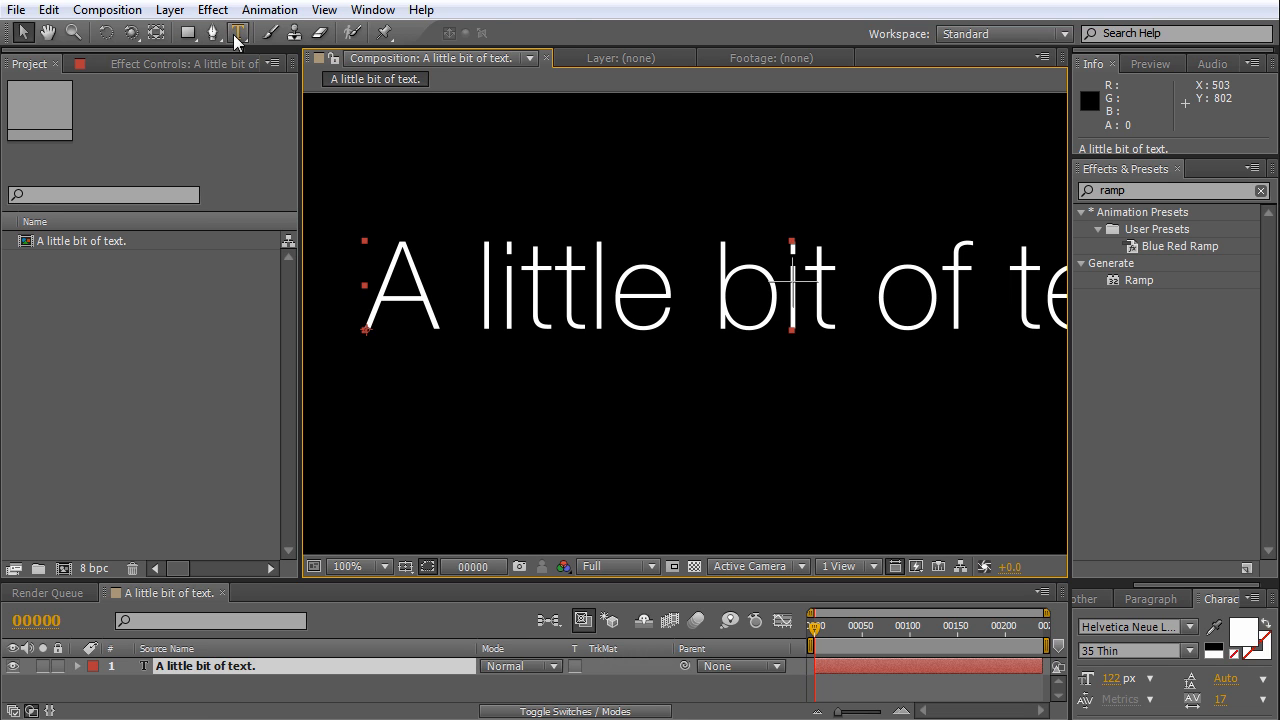
left_click(341, 459)
type("A")
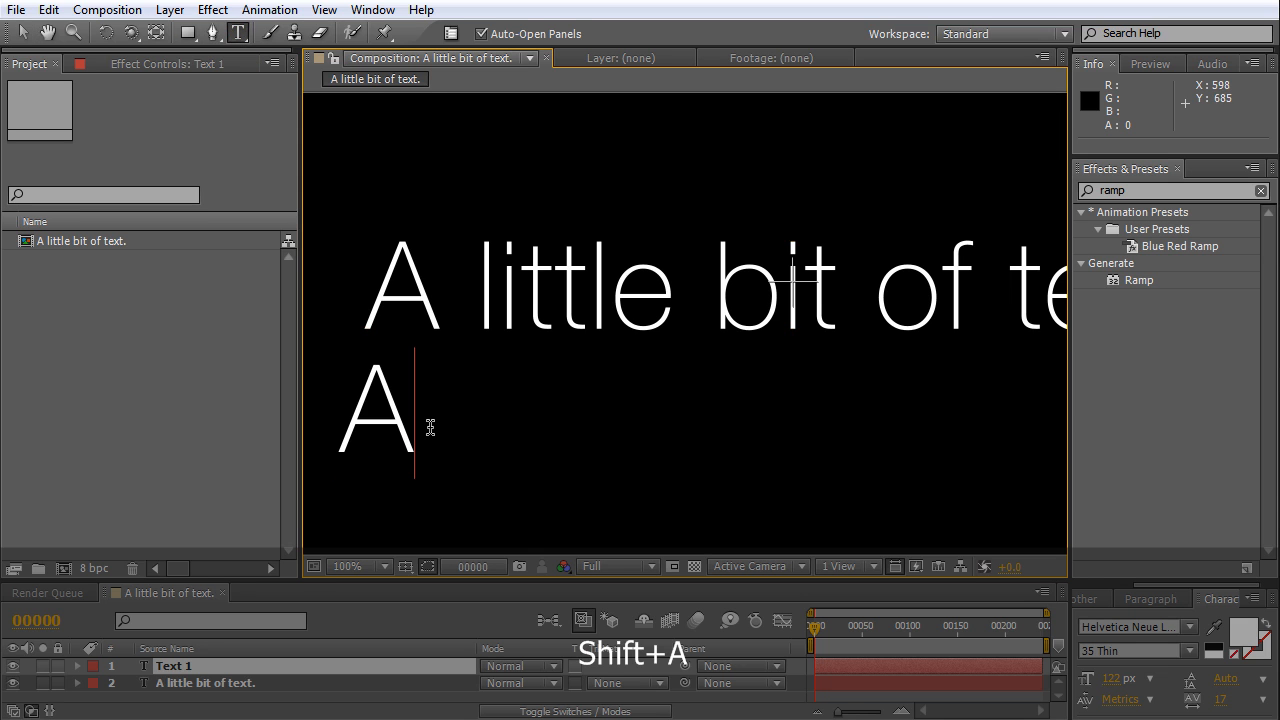
left_click(262, 667)
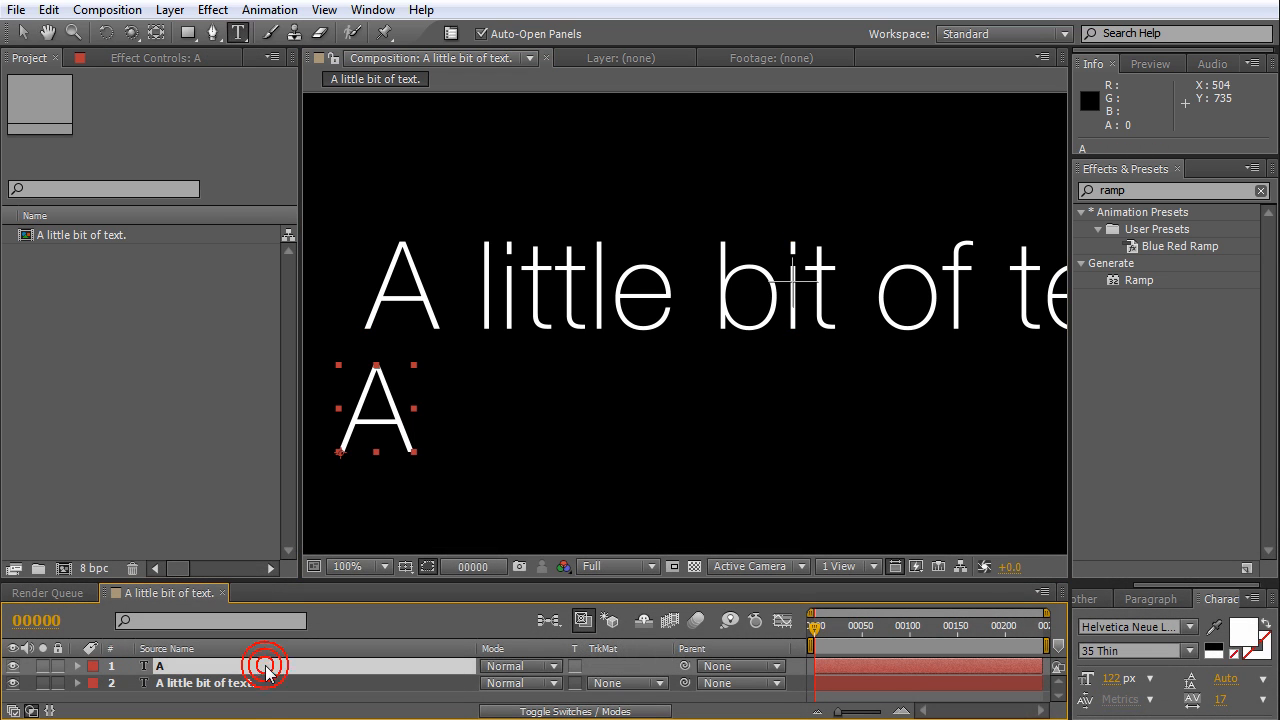
Add a separate text layer reading "little" beside the single "A", below the full sentence.
left_click(519, 440)
type("litte")
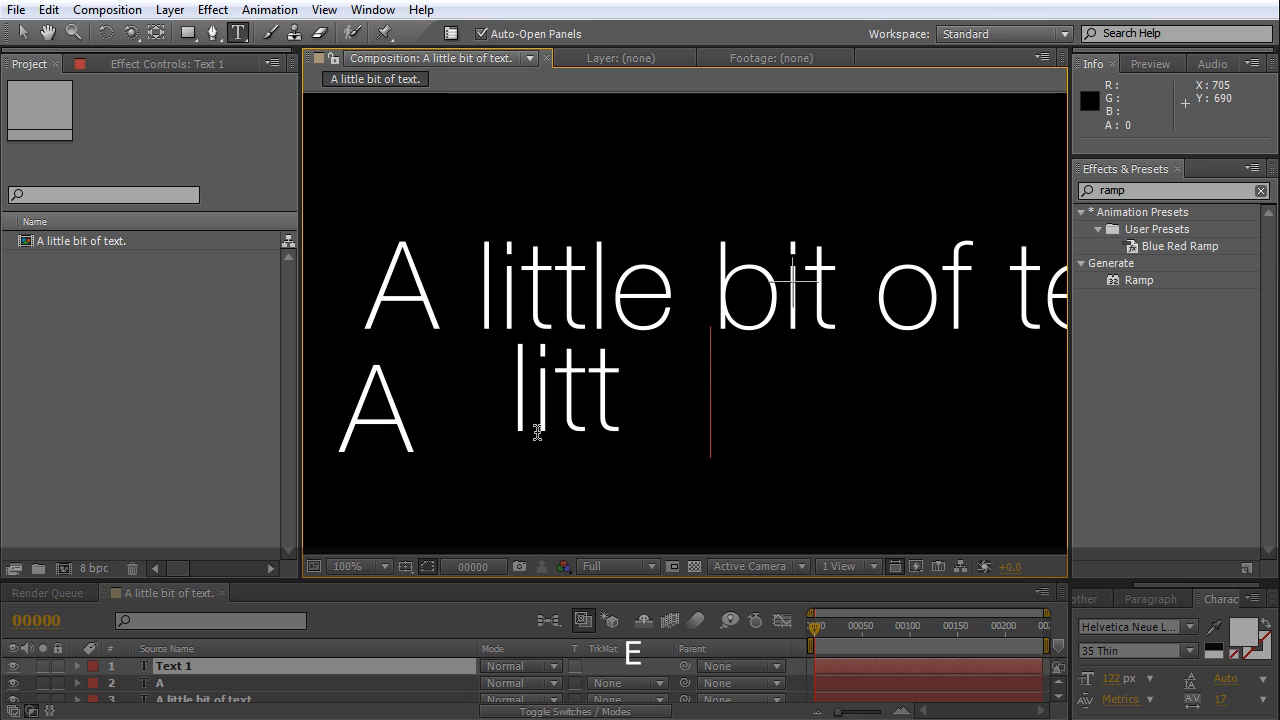
left_click(396, 668)
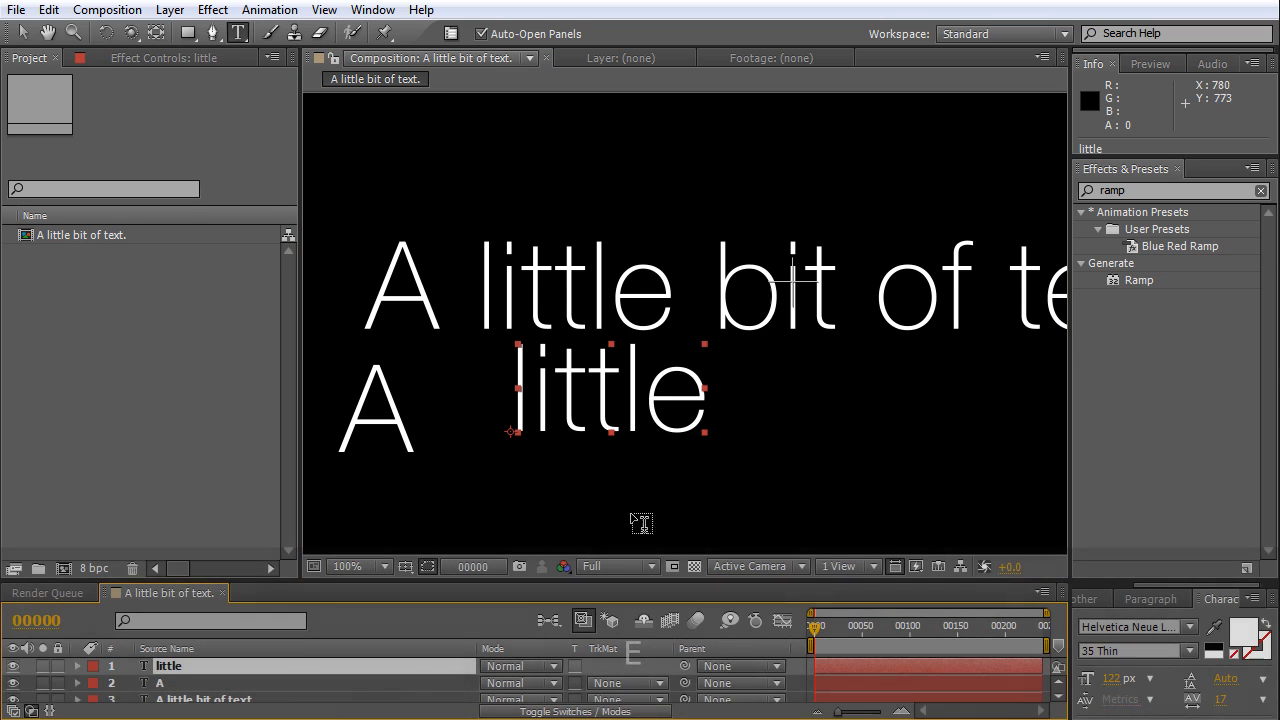
Add two separate text layers reading "bit" and "of" below the full sentence.
left_click(838, 467)
type("bit")
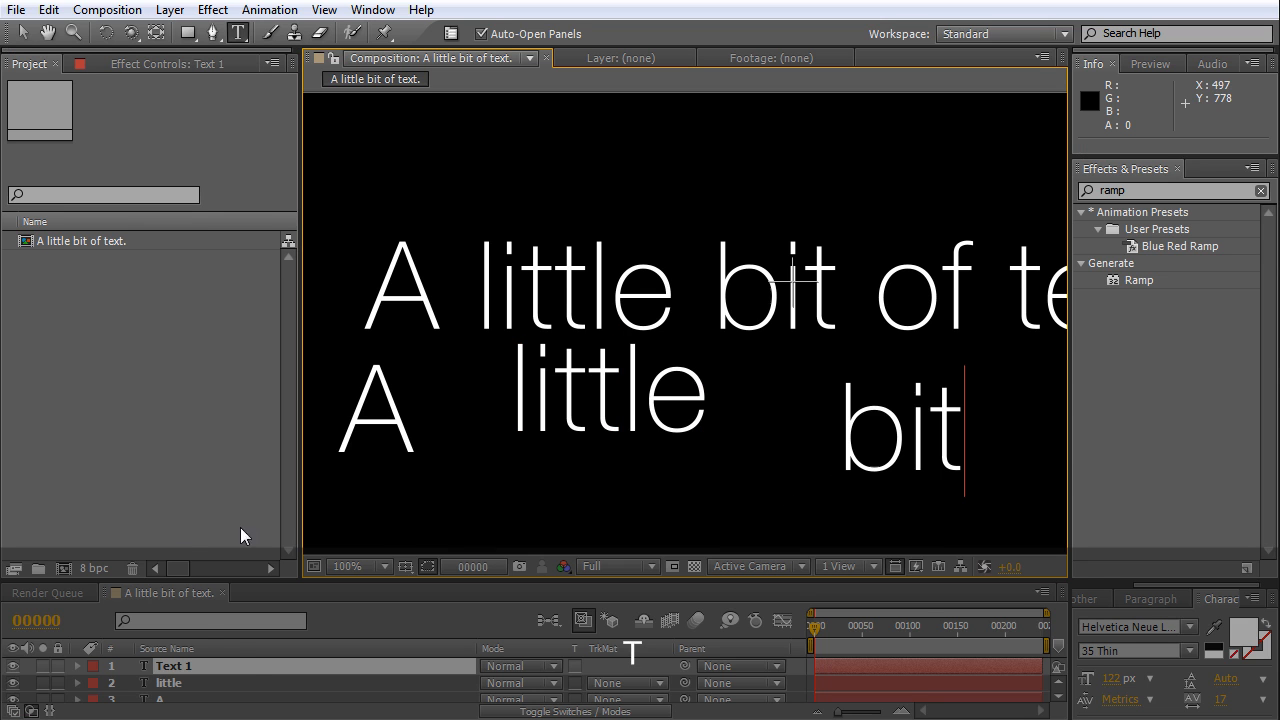
left_click(250, 676)
left_click(549, 500)
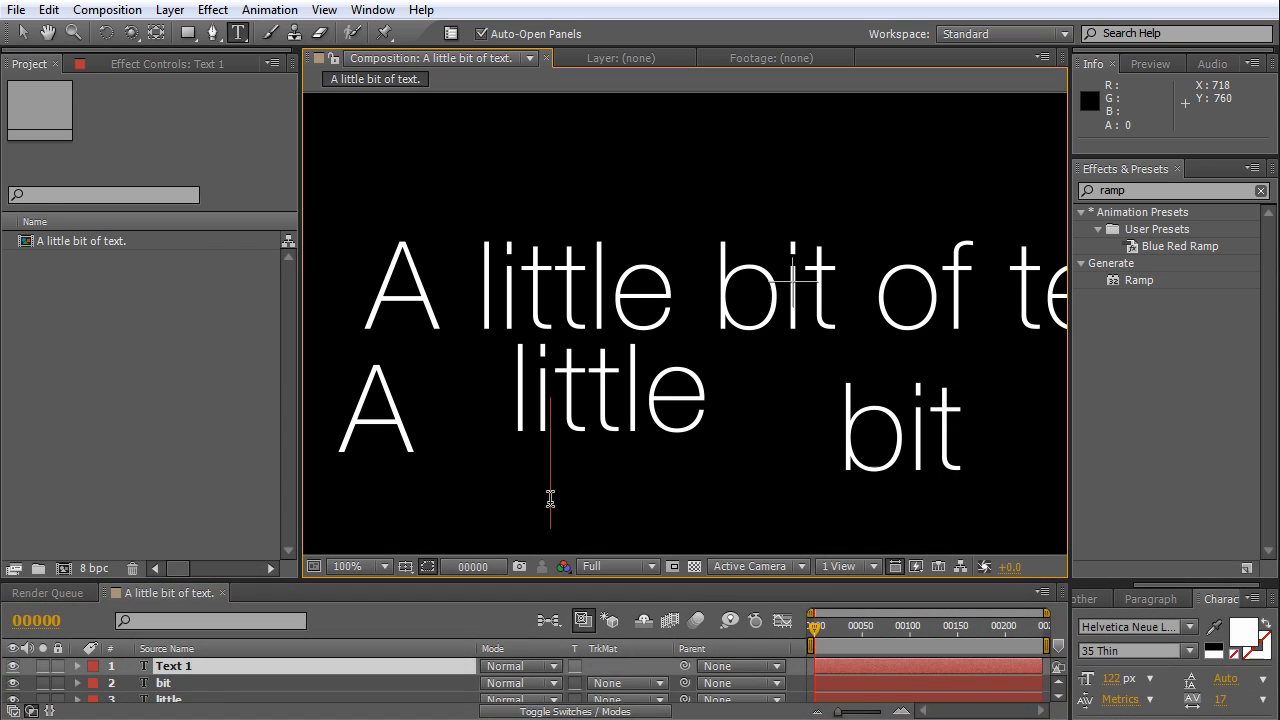
type("of")
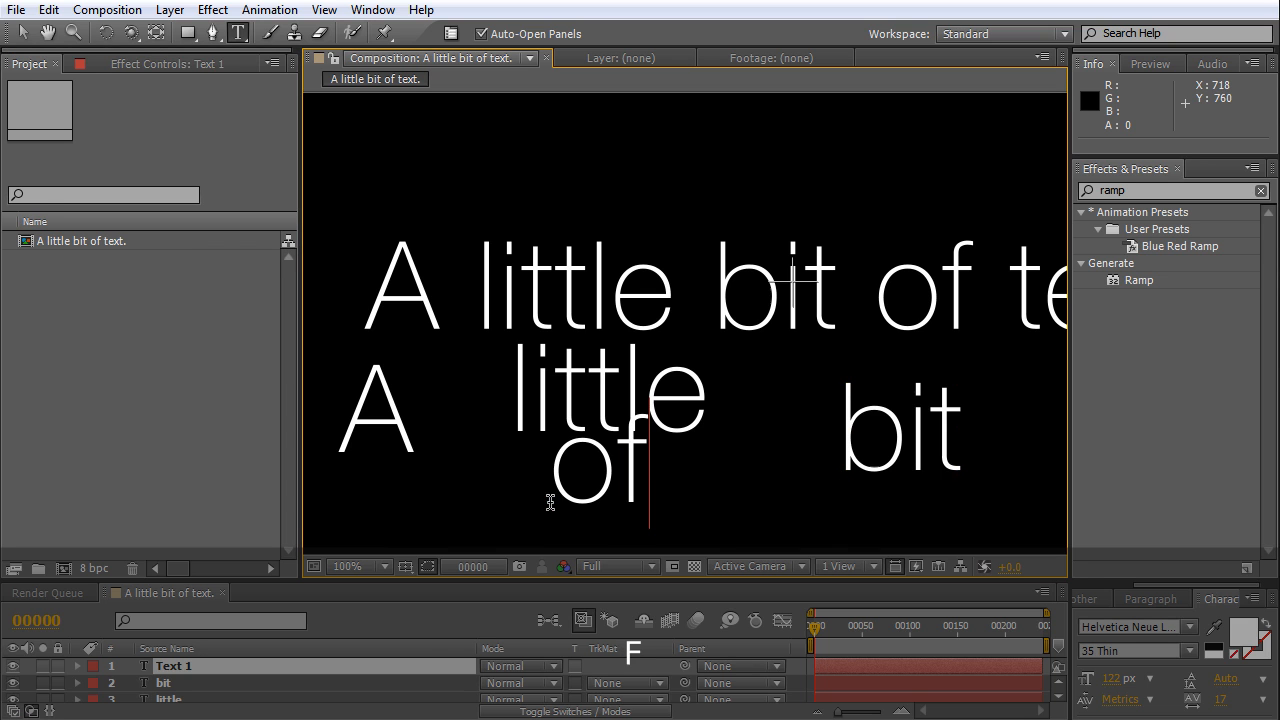
left_click(388, 688)
left_click(393, 666)
Add a separate text layer reading "text" below the full sentence and another with only "." above it.
left_click(434, 487)
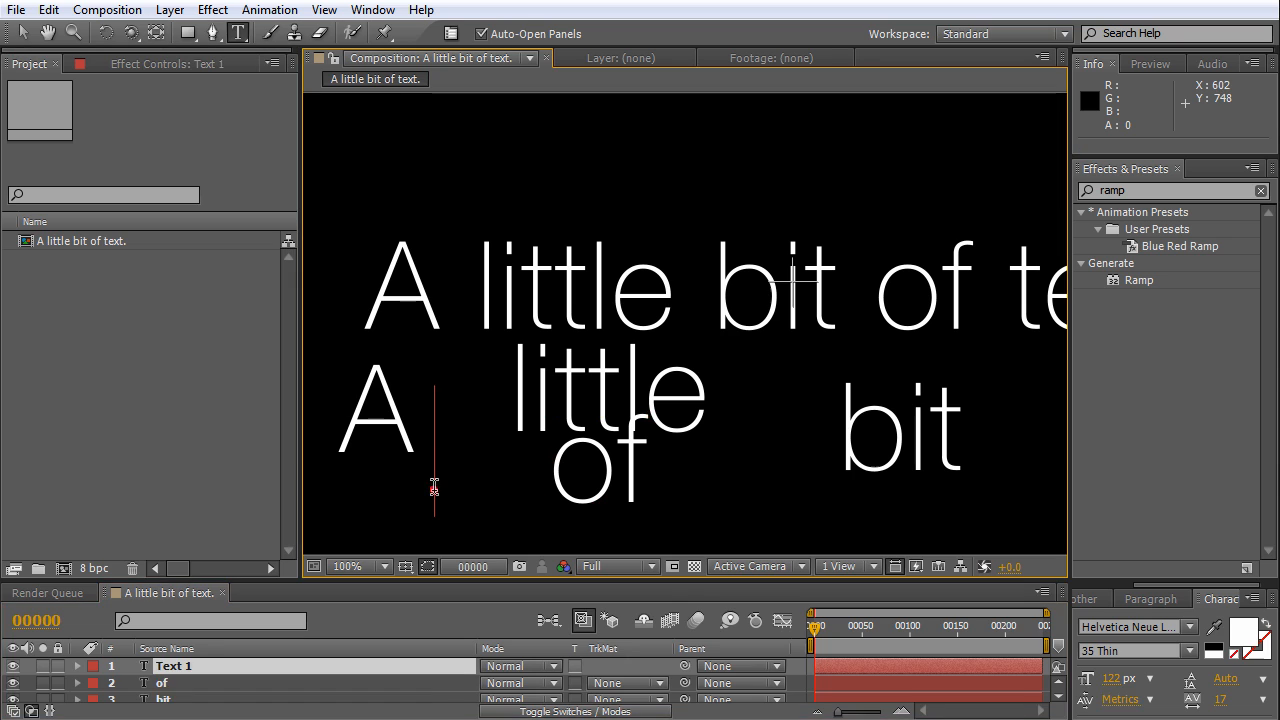
type("text.")
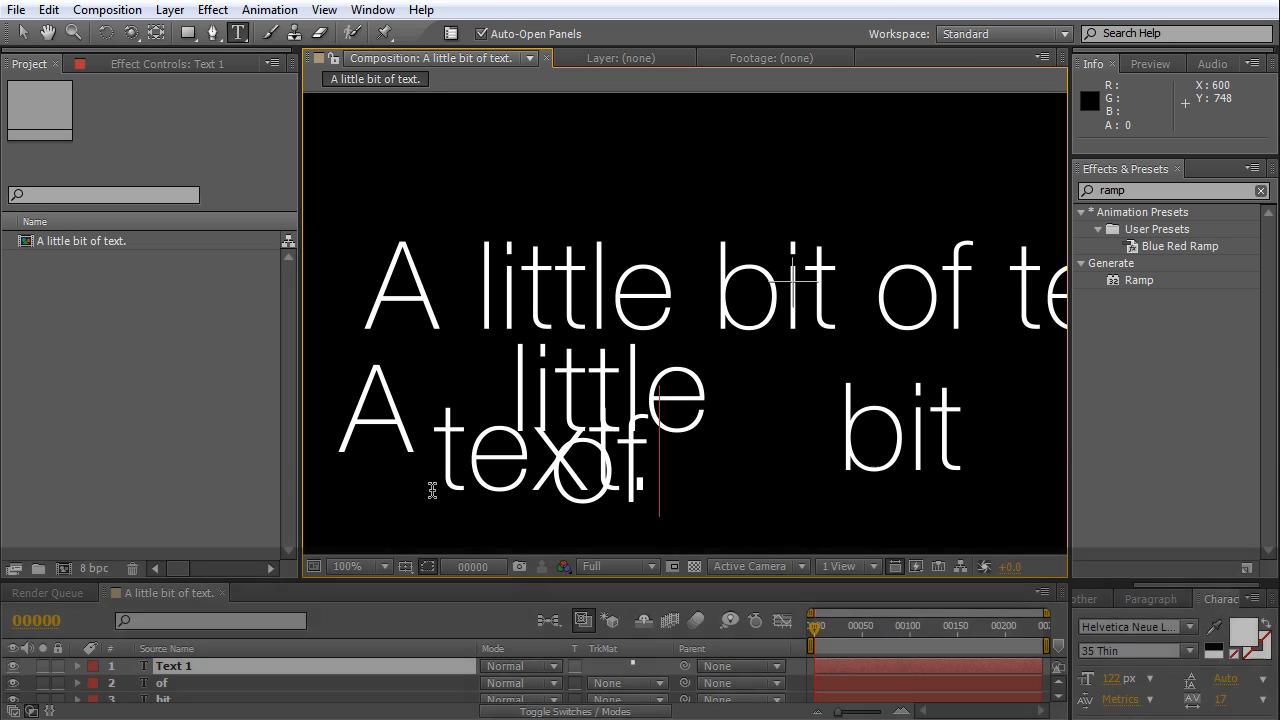
key("BackSpace")
left_click(295, 697)
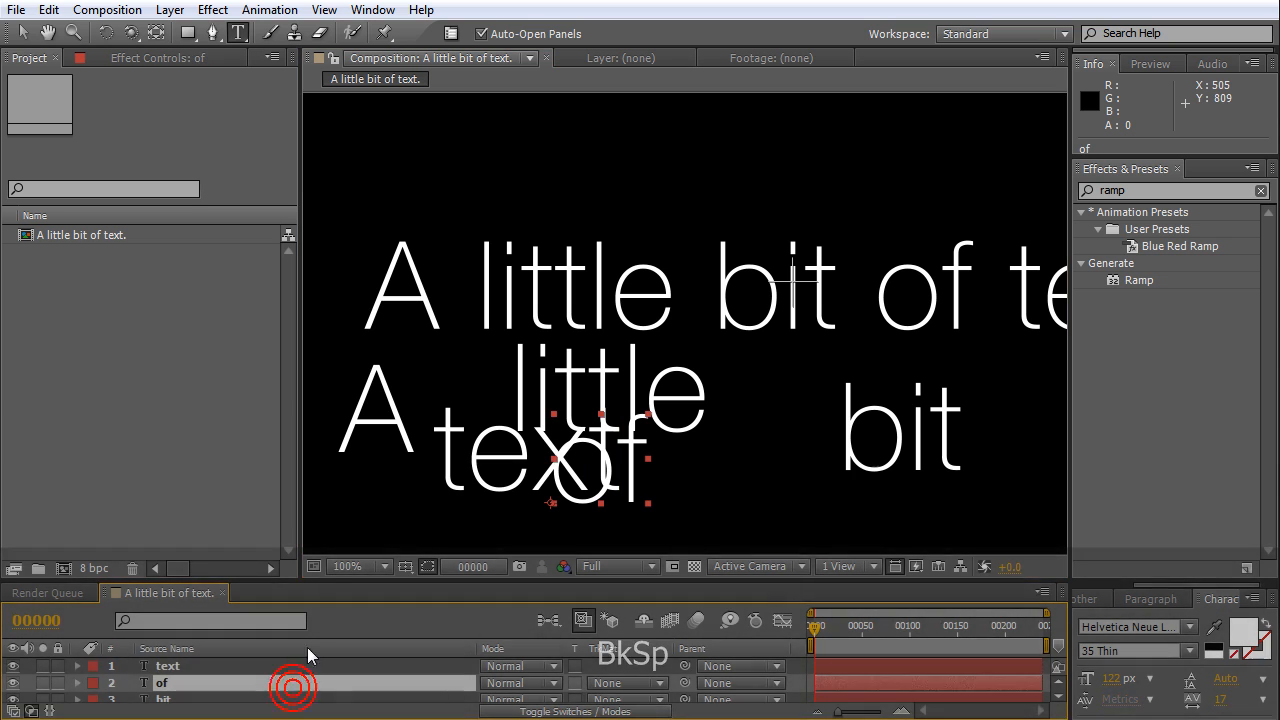
left_click(761, 190)
type(".")
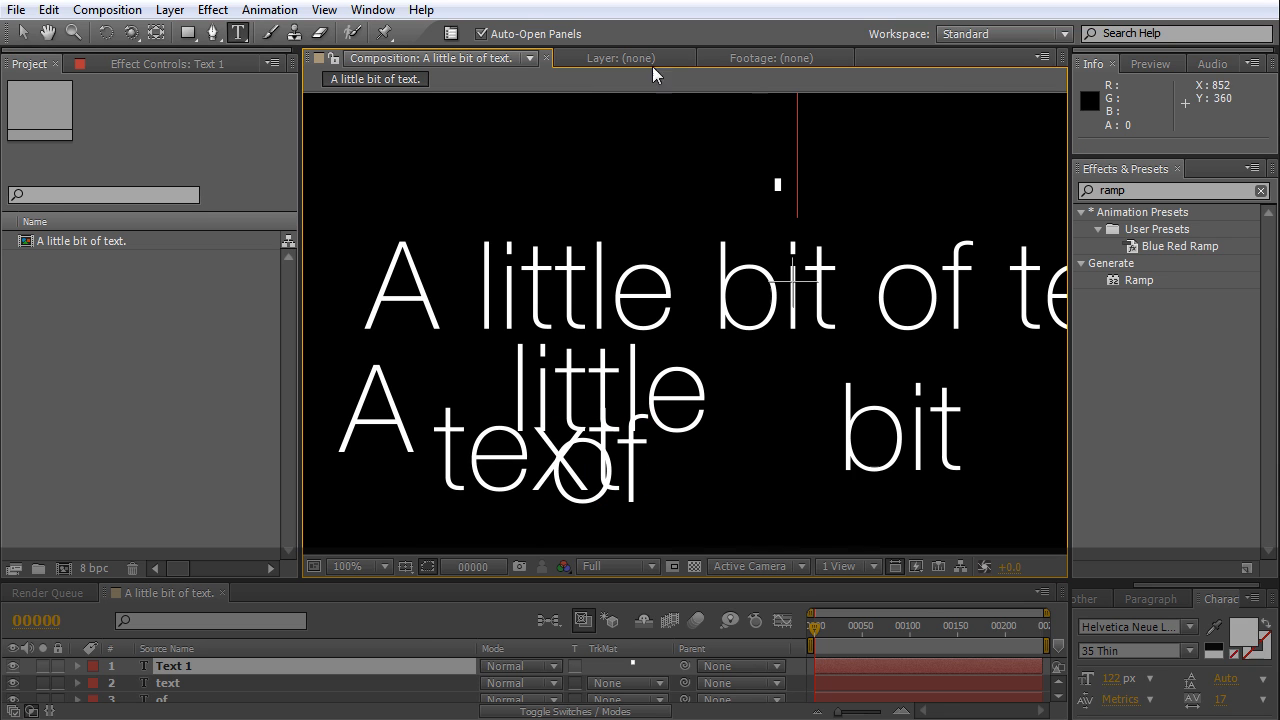
Move the "." layer over the full stop at the end of the full sentence.
left_click(26, 33)
scroll(800, 201, "up", 2)
key("space")
left_click_drag(775, 247, 534, 387)
left_click_drag(654, 360, 651, 441)
left_click_drag(585, 265, 617, 396)
Show the rulers and place a horizontal guide exactly along the baseline of the full sentence.
scroll(536, 405, "down", 2)
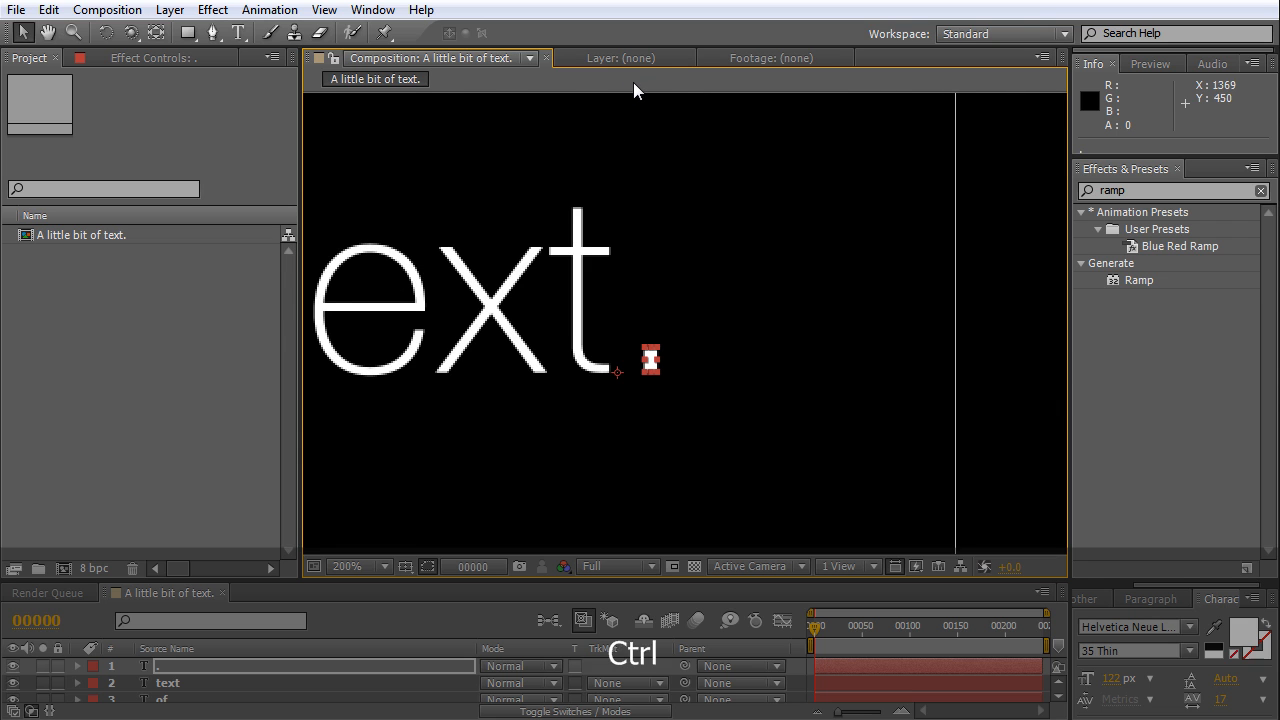
key("ctrl+r")
left_click_drag(634, 100, 1015, 249)
scroll(665, 381, "up", 2)
key("space")
left_click_drag(900, 246, 631, 237)
mouse_move(745, 319)
left_mouse_down()
mouse_move(668, 323)
mouse_move(739, 323)
left_mouse_up()
left_click_drag(792, 99, 879, 20)
left_click_drag(733, 320, 738, 314)
key("space")
Move the "A", "little", "bit", "of" and "text" layers roughly over their matching words in the full sentence.
scroll(535, 292, "down", 8)
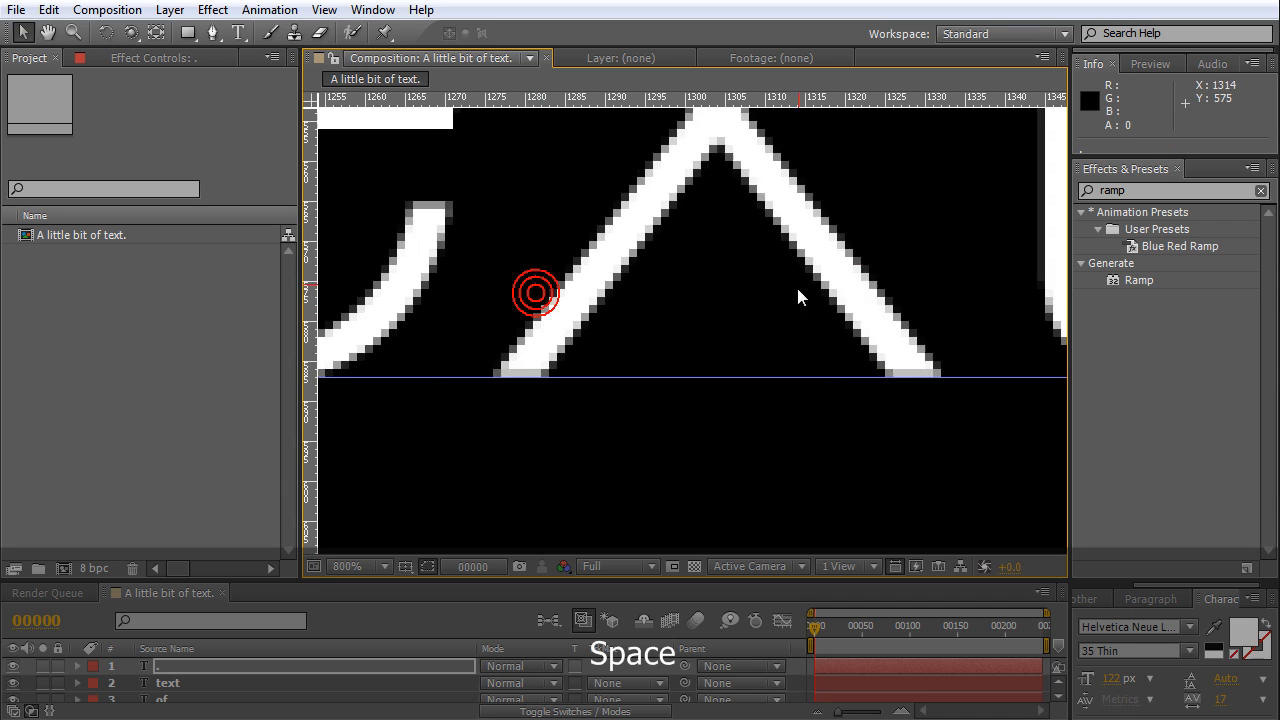
left_click_drag(587, 395, 528, 328)
left_click_drag(414, 369, 390, 317)
left_click_drag(375, 391, 567, 311)
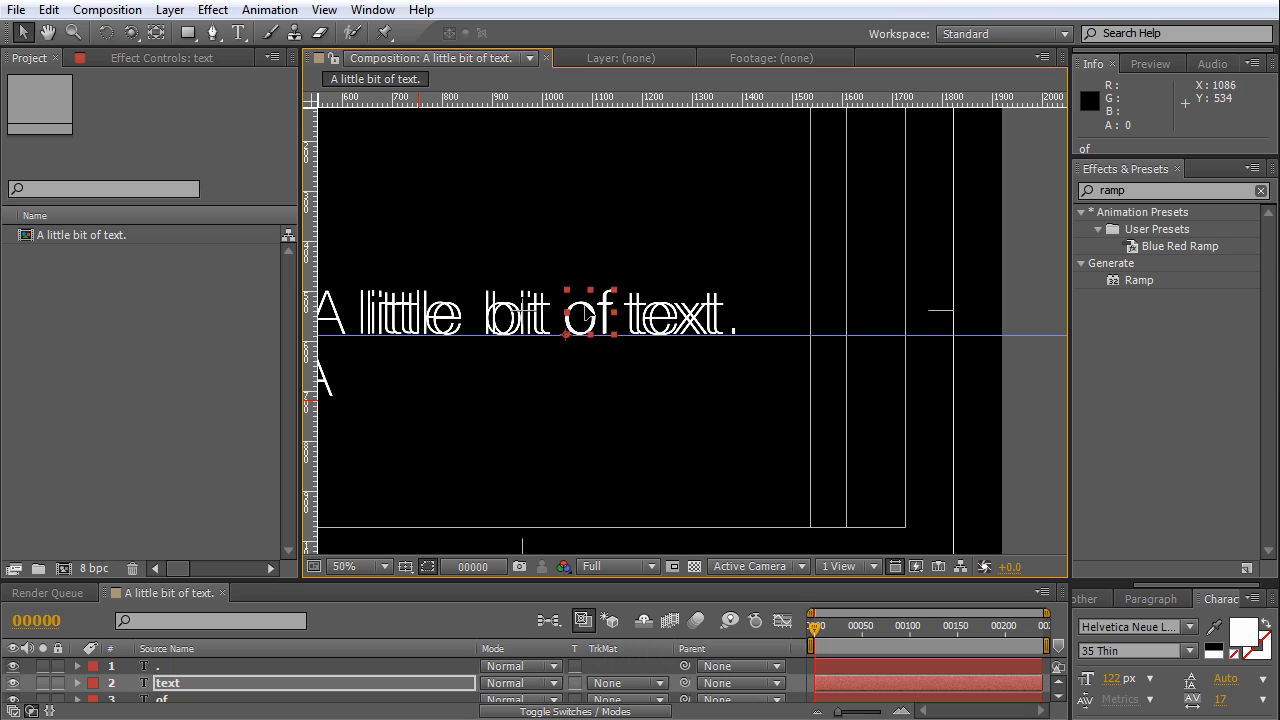
left_click_drag(335, 373, 348, 317)
Align the "text" and "of" layers exactly over the same words in the full sentence, resting on the guide.
scroll(362, 321, "up", 3)
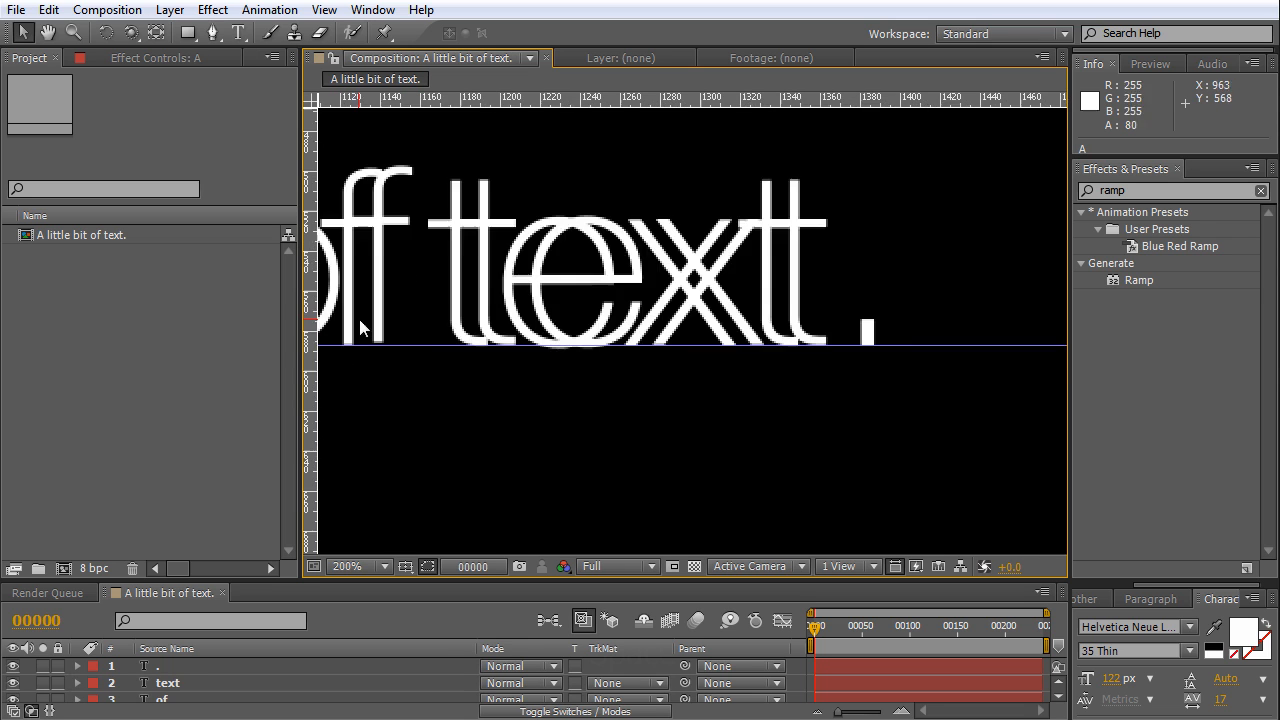
key("space")
left_click_drag(507, 288, 849, 320)
left_click_drag(831, 266, 888, 272)
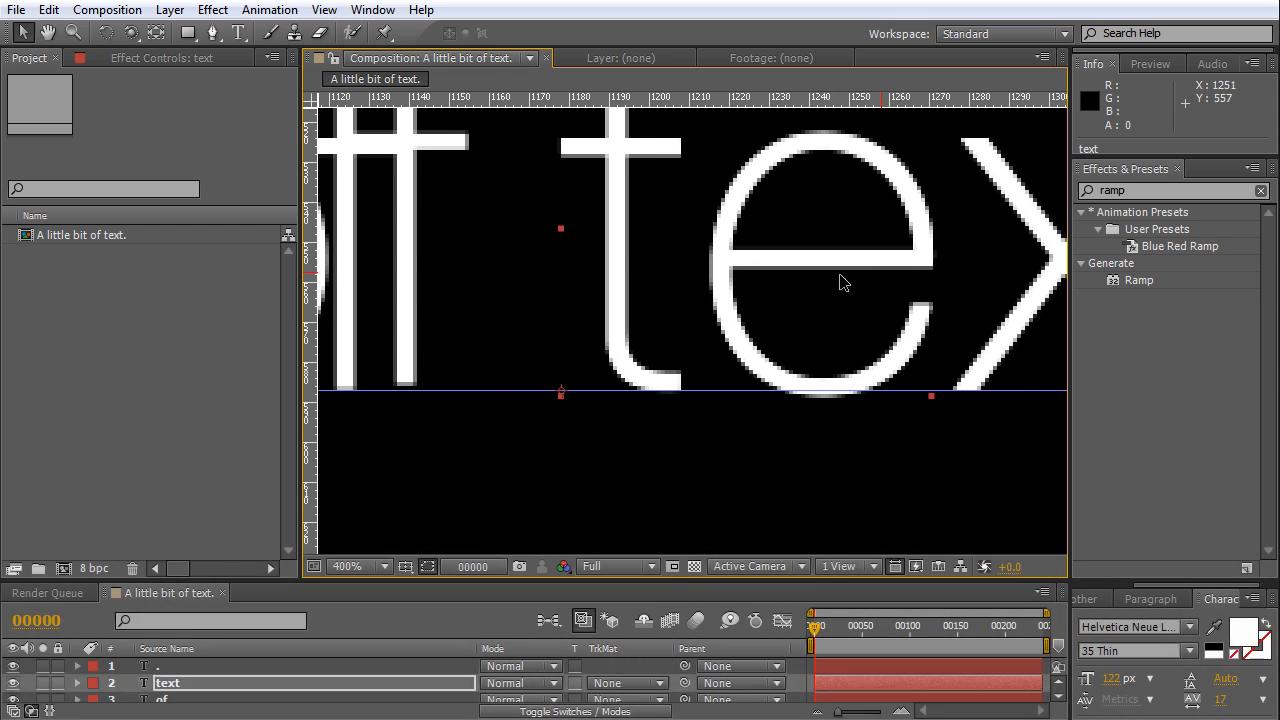
key("space")
left_click_drag(390, 243, 837, 259)
left_click_drag(671, 249, 611, 251)
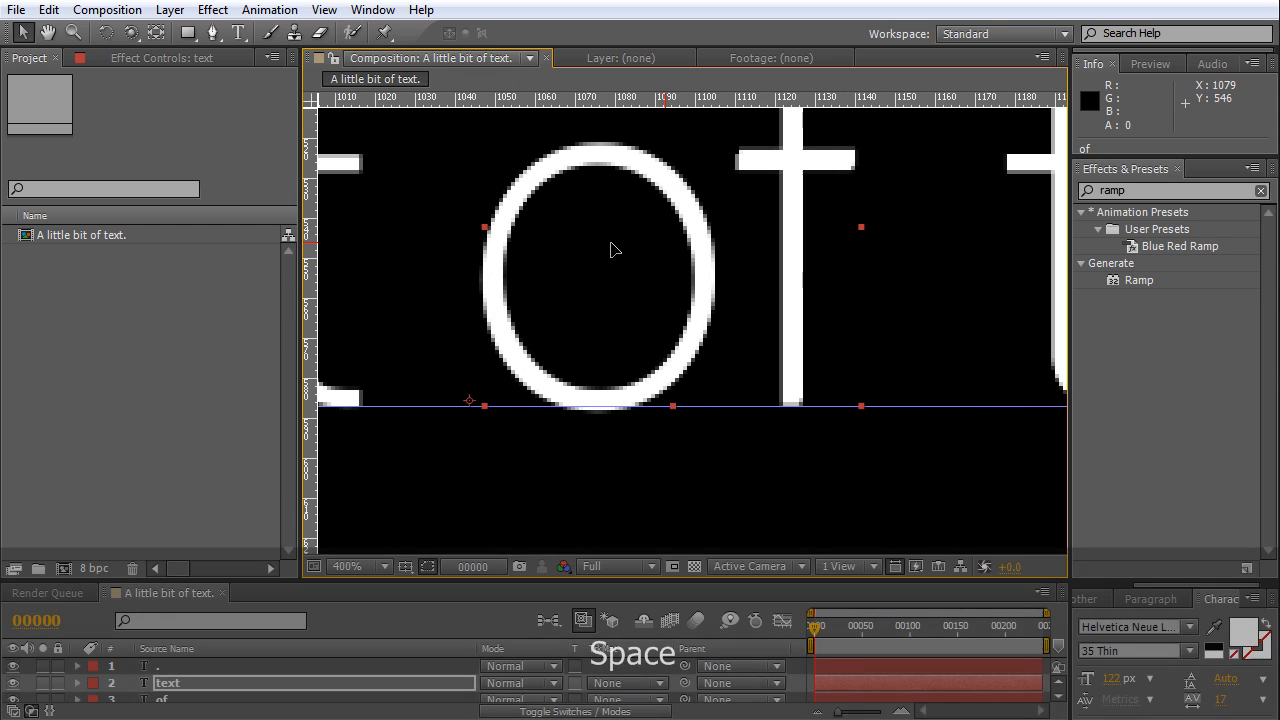
Align the "bit" and "little" layers exactly over the same words in the full sentence.
key("space")
left_click_drag(508, 276, 989, 299)
left_click_drag(751, 291, 701, 293)
key("space")
left_click_drag(345, 285, 1001, 333)
left_click_drag(750, 337, 807, 355)
Align the single "A" layer exactly over the first letter of the full sentence, on the baseline guide.
key("space")
left_click_drag(625, 329, 1020, 329)
left_click_drag(583, 302, 966, 328)
mouse_move(828, 309)
left_mouse_down()
mouse_move(911, 217)
mouse_move(777, 371)
mouse_move(710, 289)
mouse_move(649, 326)
mouse_move(830, 312)
left_mouse_up()
left_click_drag(767, 357, 736, 356)
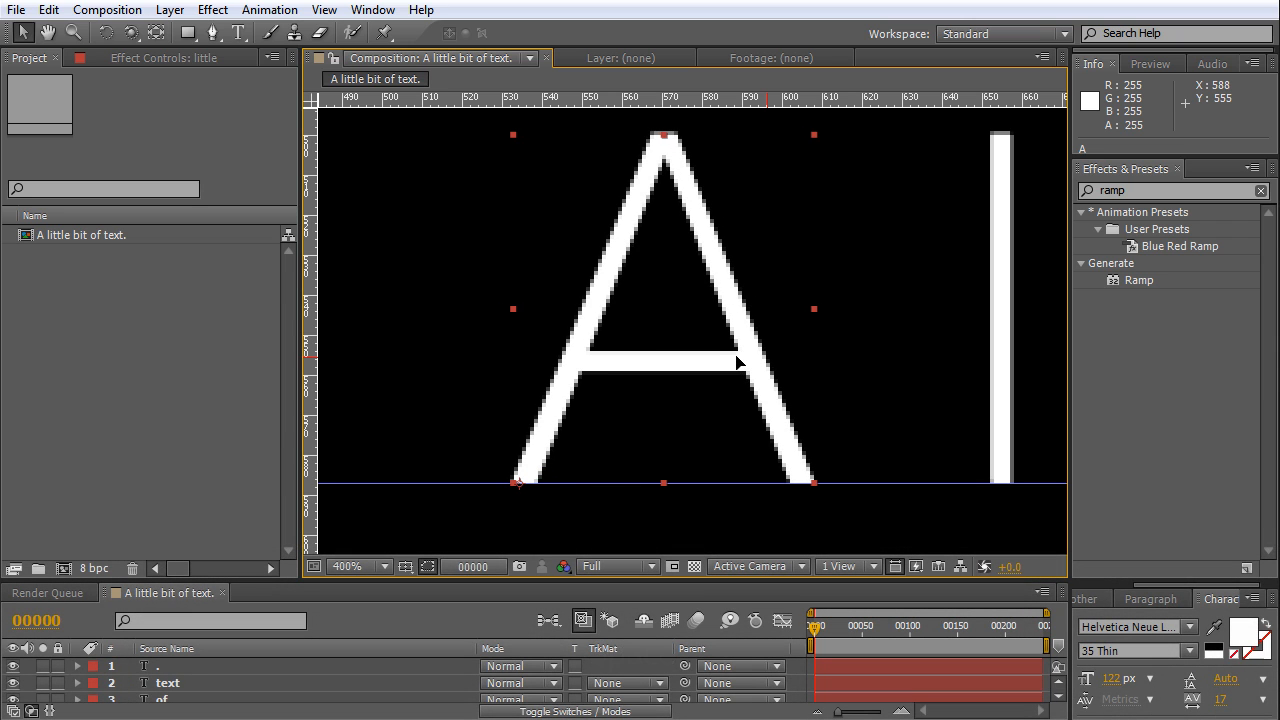
left_click(877, 336)
key("Right")
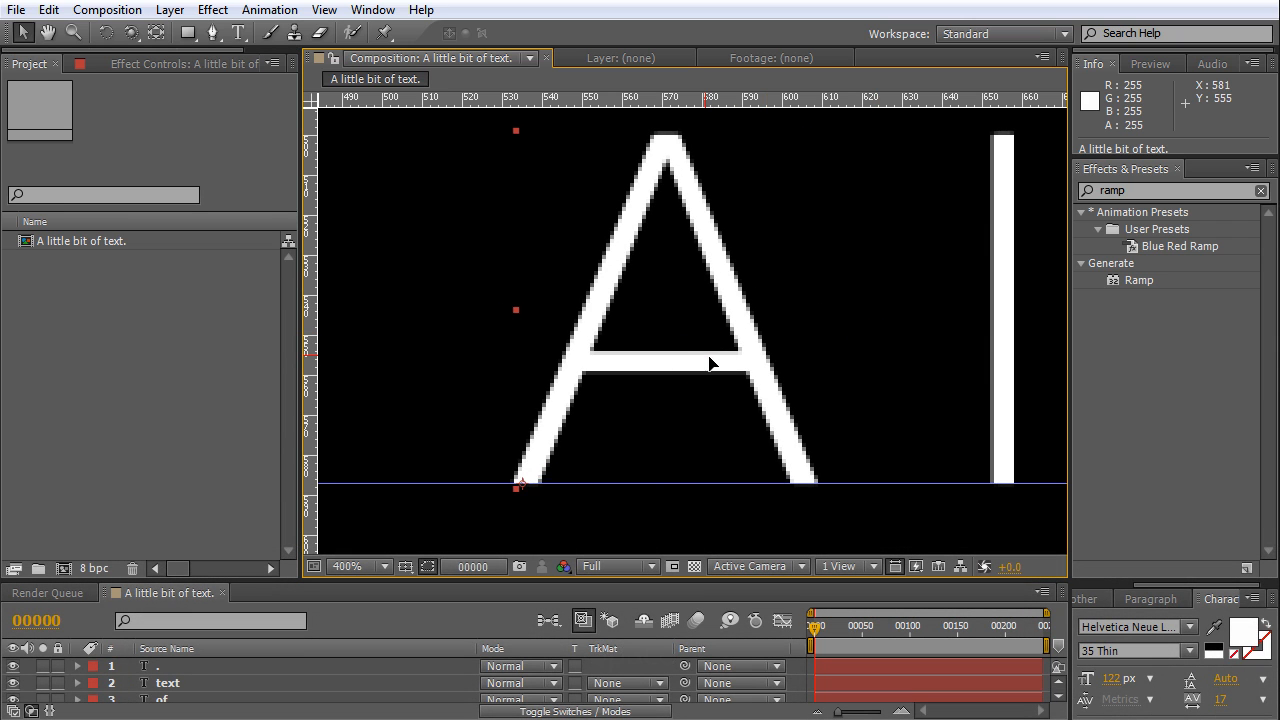
left_click_drag(714, 364, 666, 363)
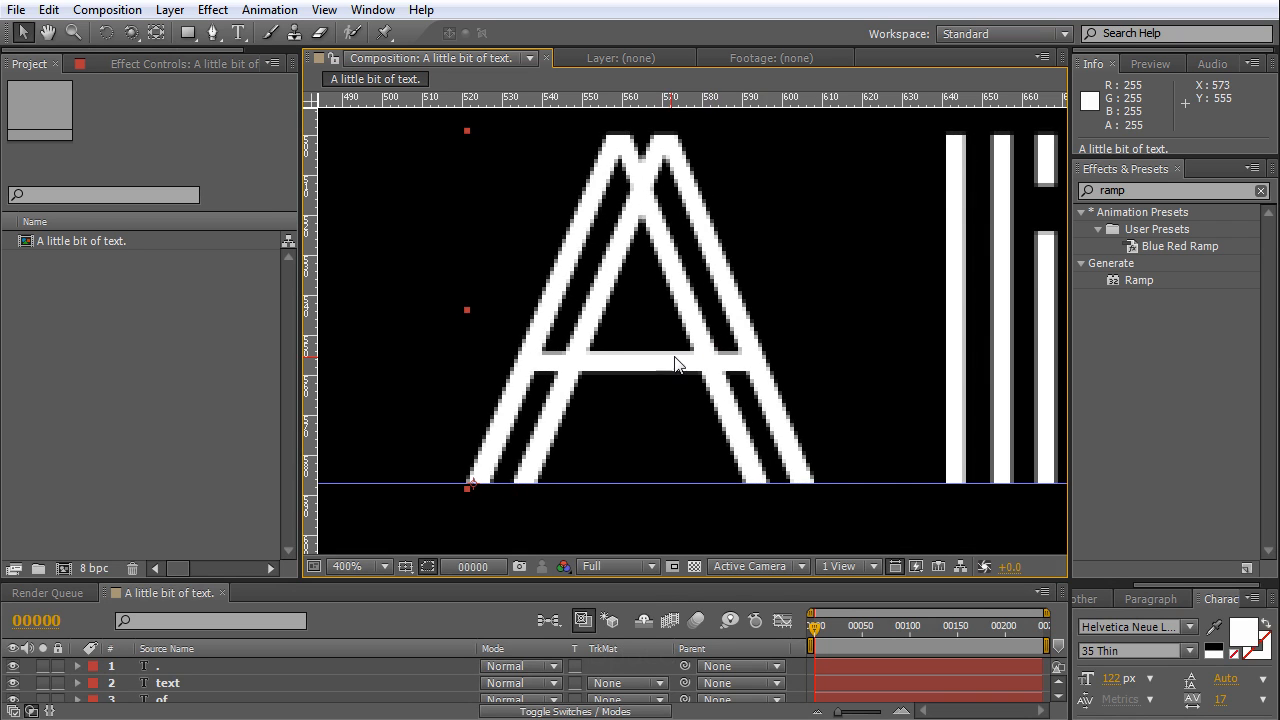
key("ctrl+z")
mouse_move(664, 366)
left_mouse_down()
mouse_move(614, 366)
mouse_move(667, 365)
left_mouse_up()
Delete the original "A little bit of text." layer, keeping only the separate word layers.
scroll(671, 364, "down", 2)
key("space")
left_click_drag(825, 357, 571, 354)
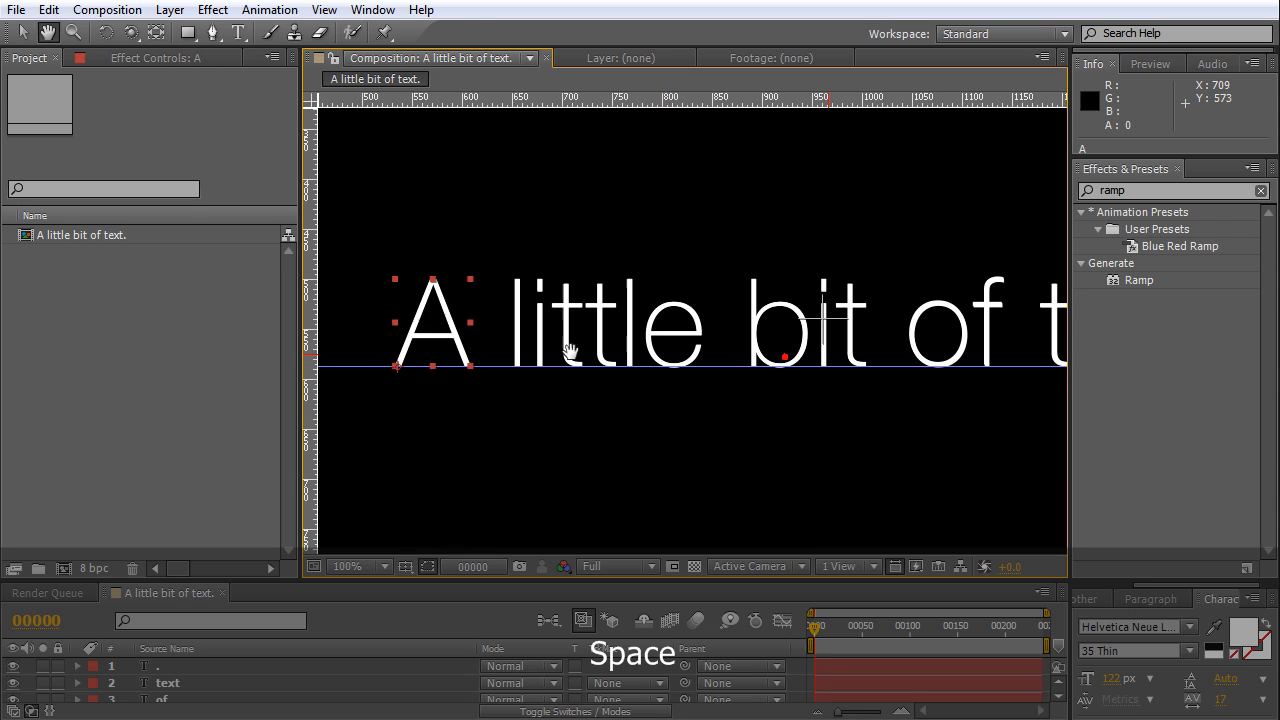
scroll(297, 684, "down", 3)
left_click(244, 690)
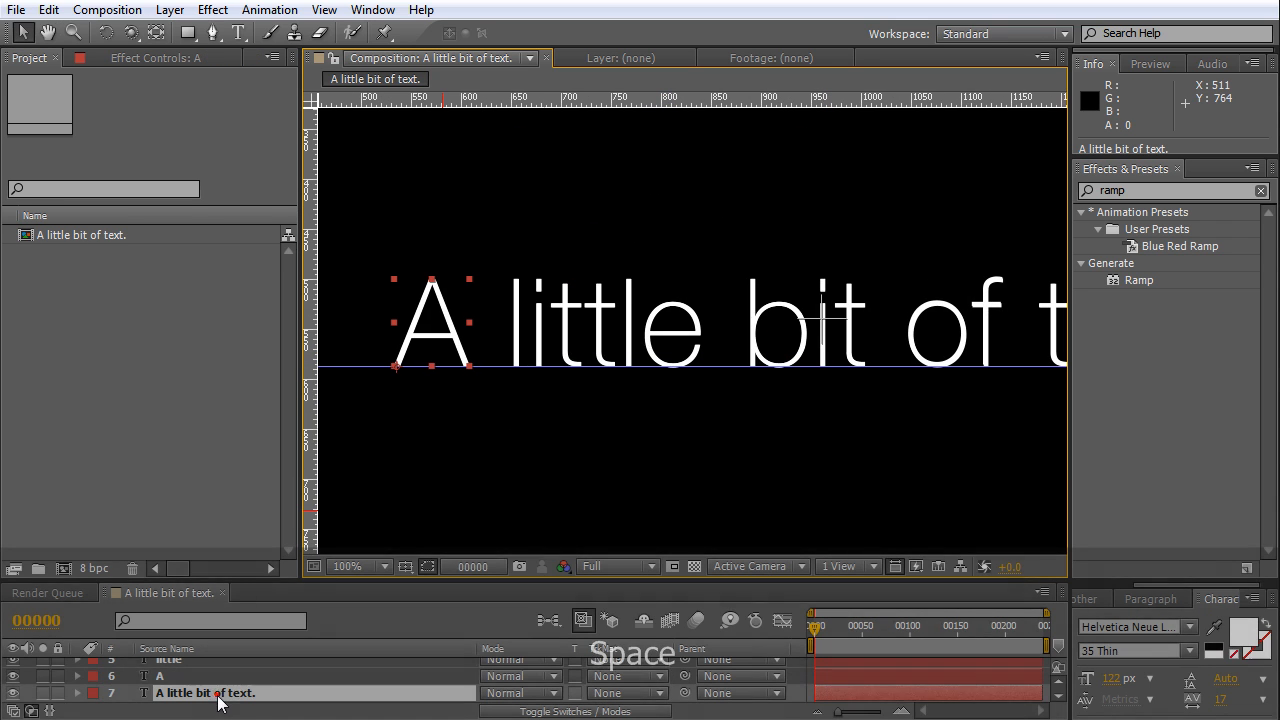
left_click_drag(297, 584, 362, 540)
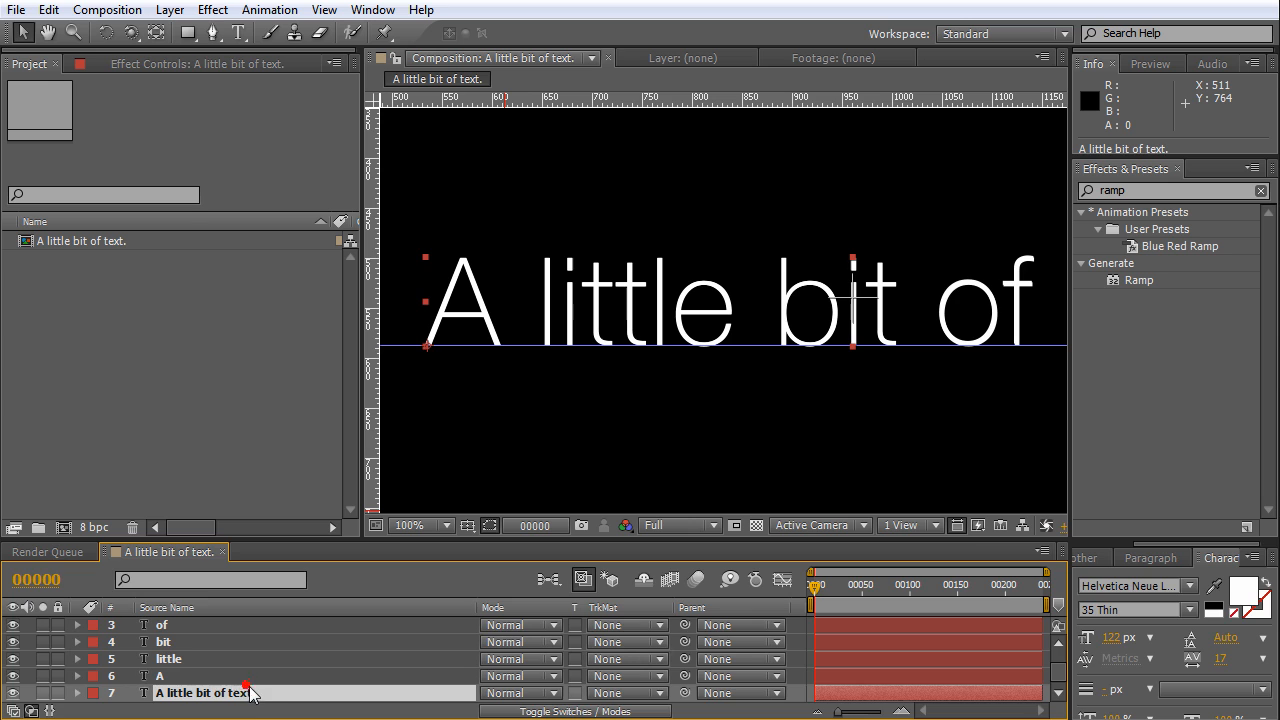
key("Delete")
Check how the separate word layers read together as the complete sentence in the composition.
scroll(320, 655, "up", 1)
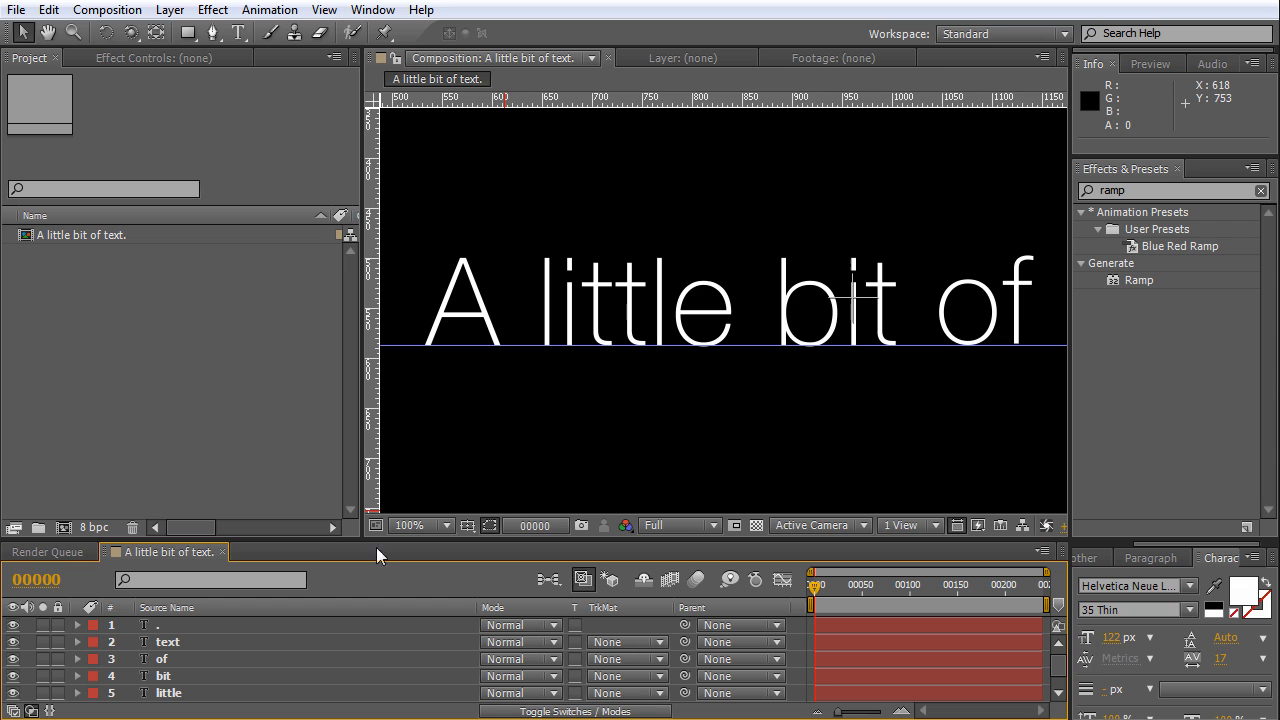
left_click_drag(362, 538, 354, 572)
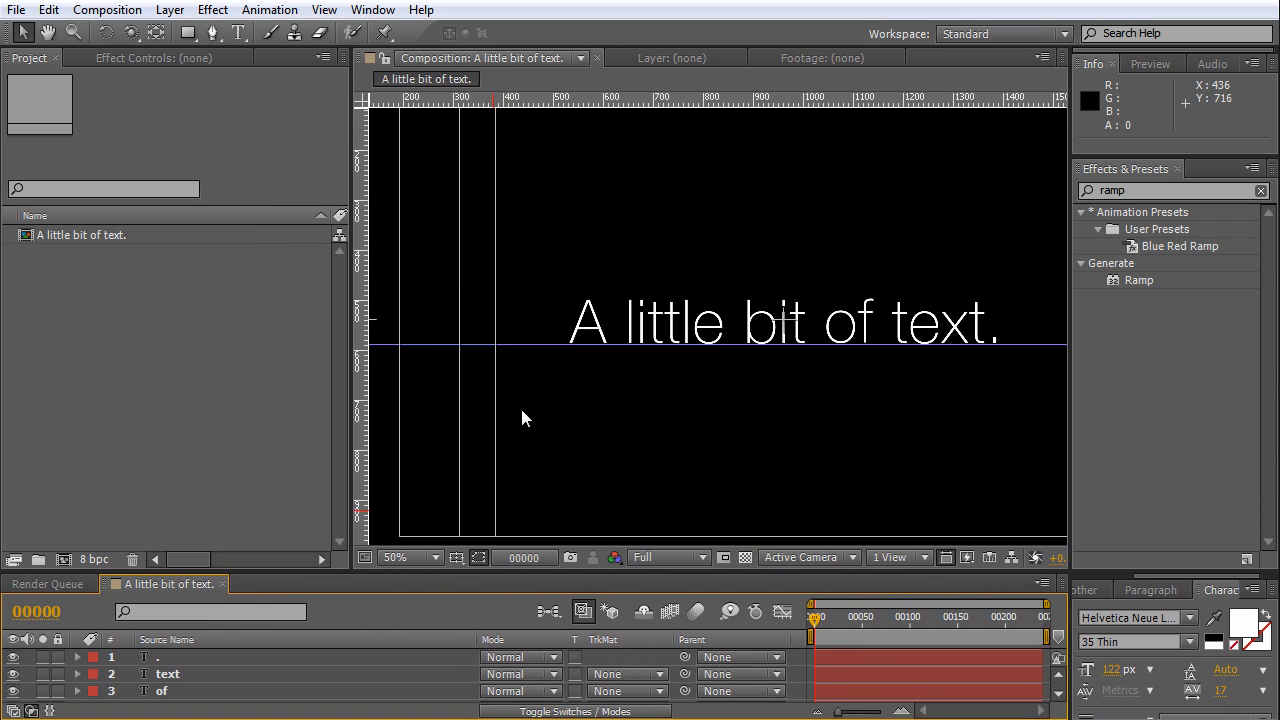
key("space")
left_click_drag(523, 417, 729, 423)
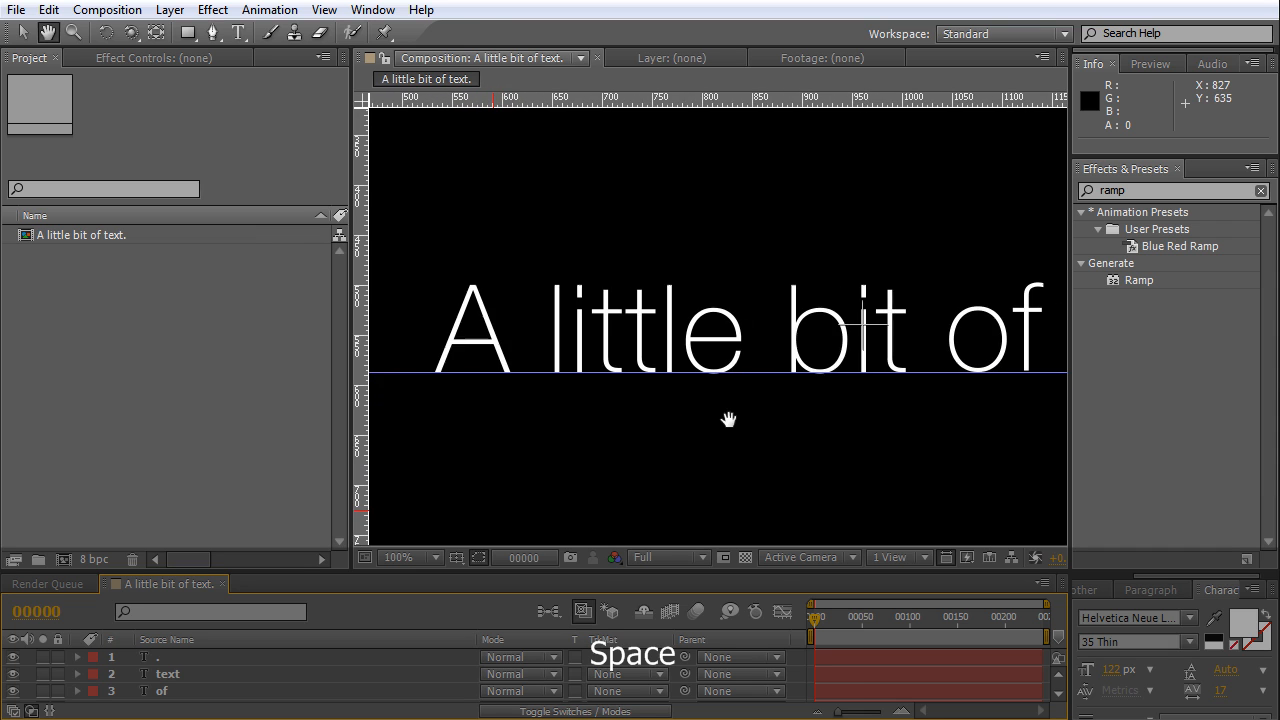
key("period")
key("period")
key("comma")
key("comma")
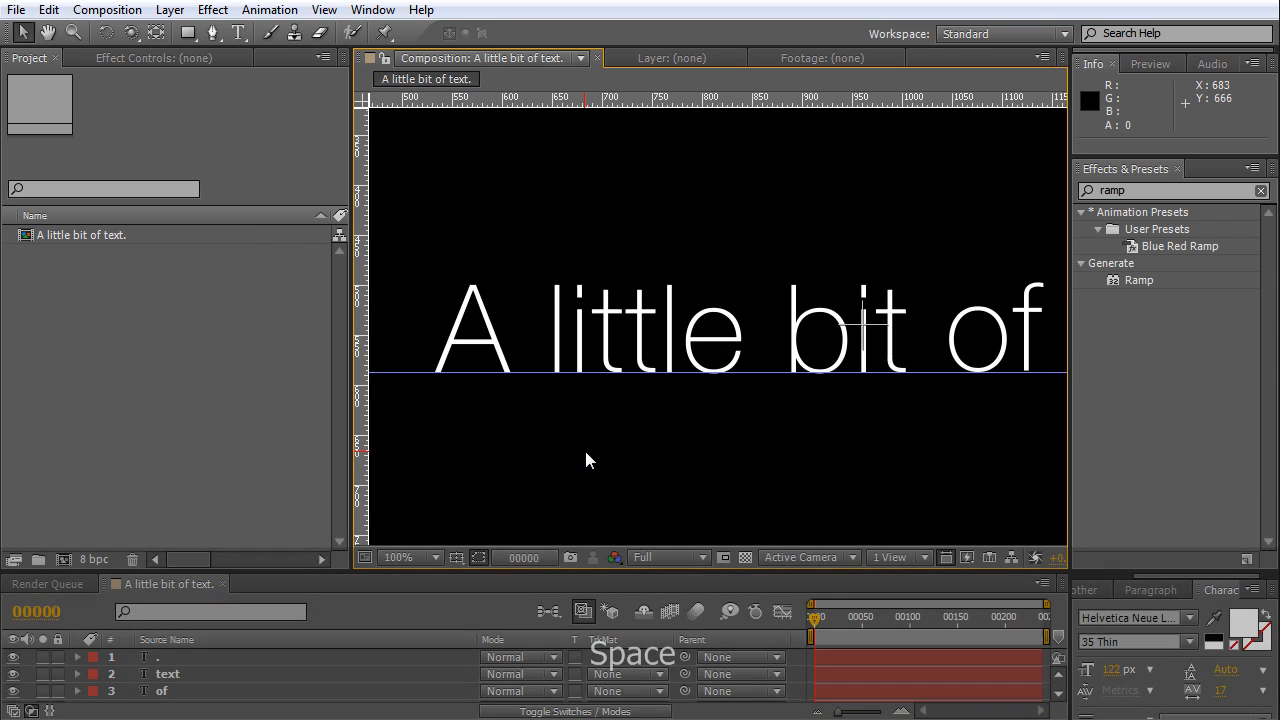
key("period")
key("comma")
Enlarge the timeline to show every layer and compare the anchor points of the "little" and "A" layers.
left_click_drag(285, 570, 285, 493)
left_click(236, 648)
left_click(237, 660)
left_click(238, 649)
left_click(240, 658)
left_click(241, 646)
left_click(240, 663)
left_click(240, 646)
key("period")
key("space")
left_click_drag(520, 346, 1010, 321)
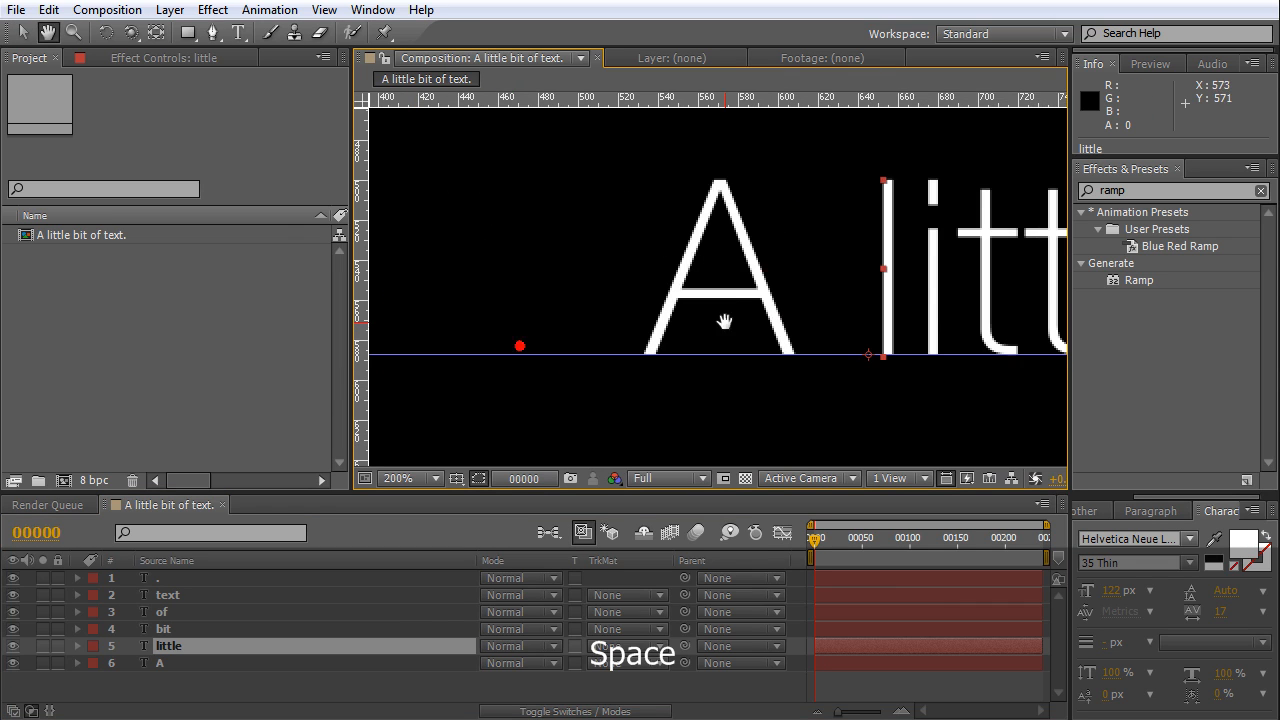
left_click_drag(723, 320, 790, 320)
Examine the anchor point of the "A" layer up close in the composition.
left_click(231, 647)
left_click(241, 658)
key("space")
left_click_drag(713, 327, 612, 343)
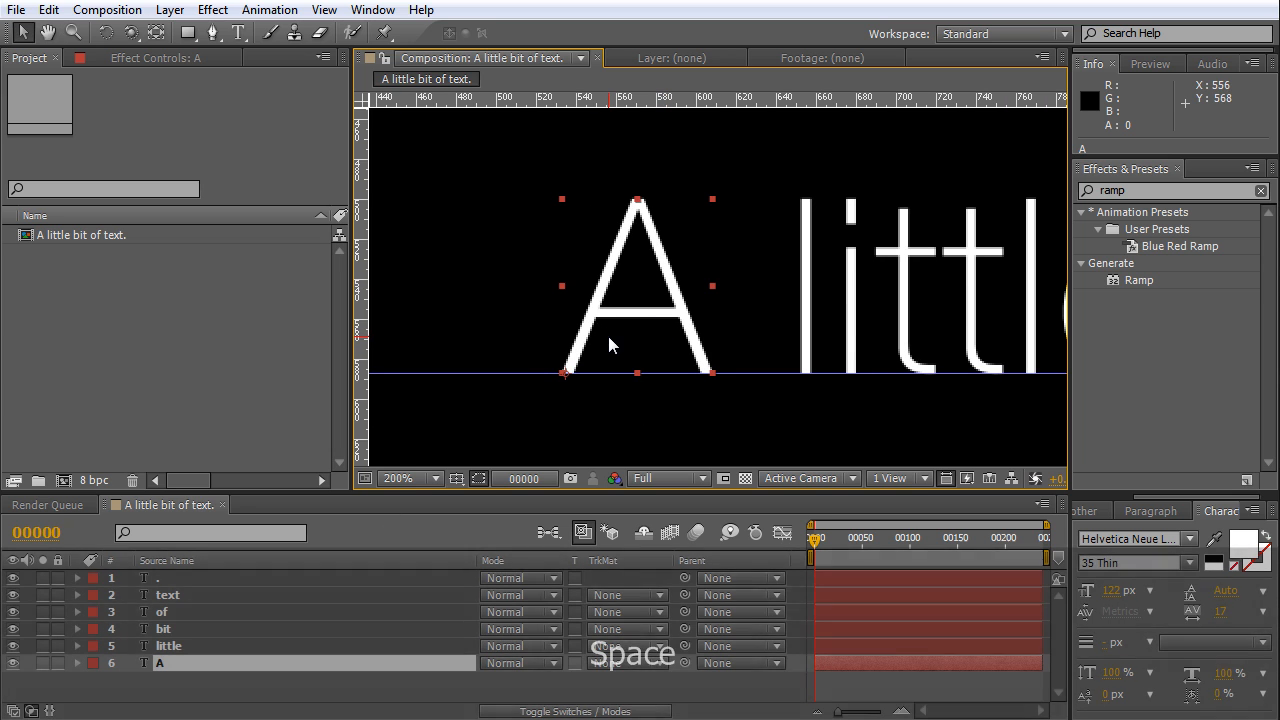
key("space")
left_click_drag(653, 335, 651, 326)
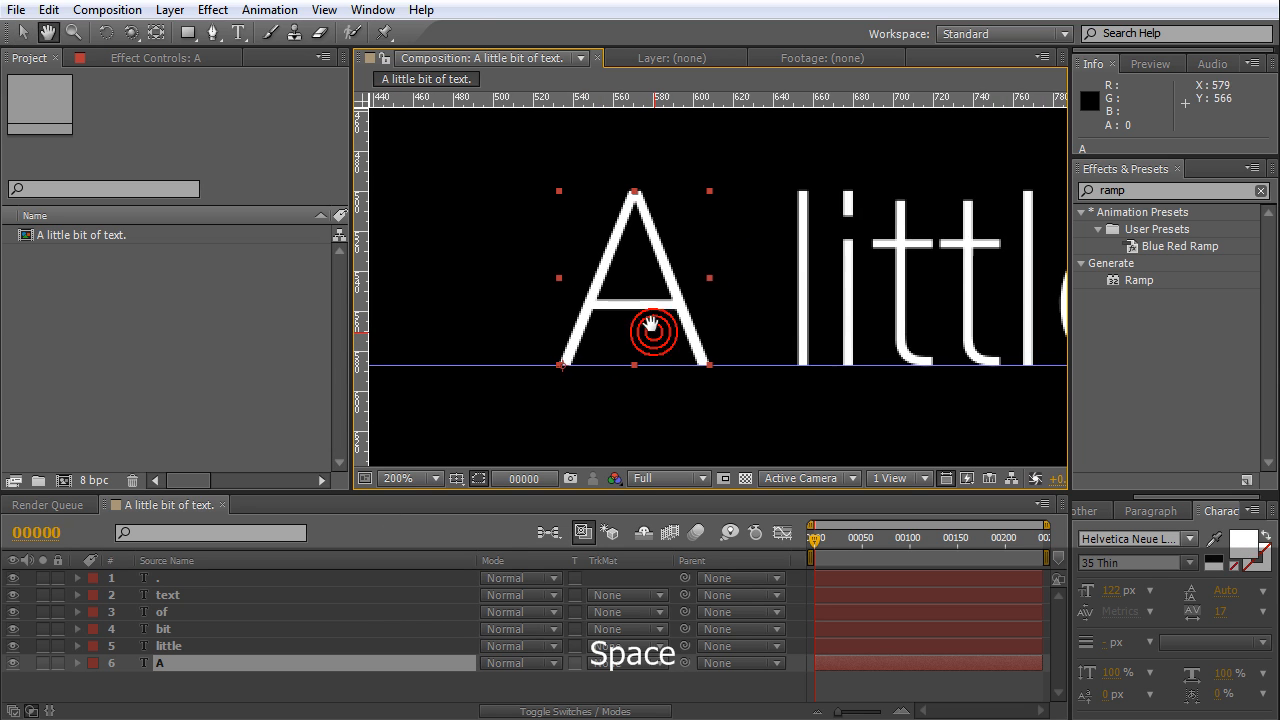
key("space")
left_click_drag(545, 366, 649, 341)
scroll(586, 380, "up", 1)
key("space")
scroll(649, 343, "down", 1)
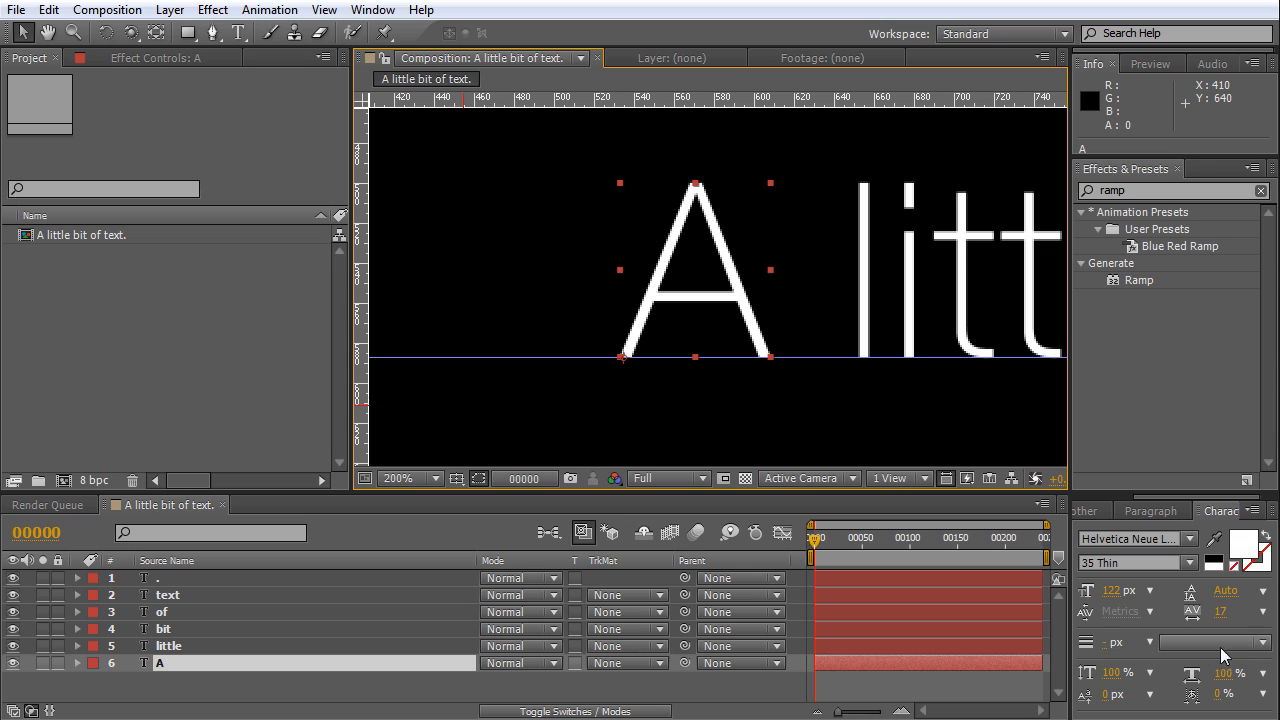
Reveal the Rotation property of the "A" layer and set it to -11°.
left_click(268, 664)
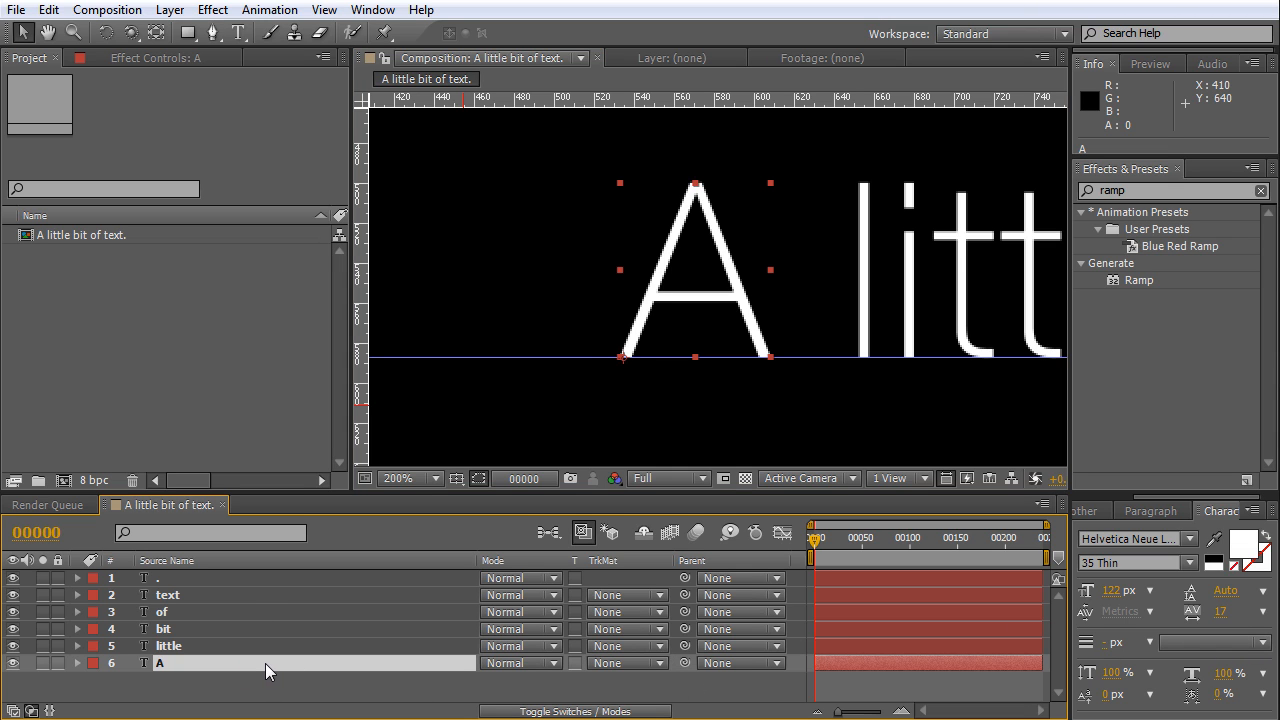
key("r")
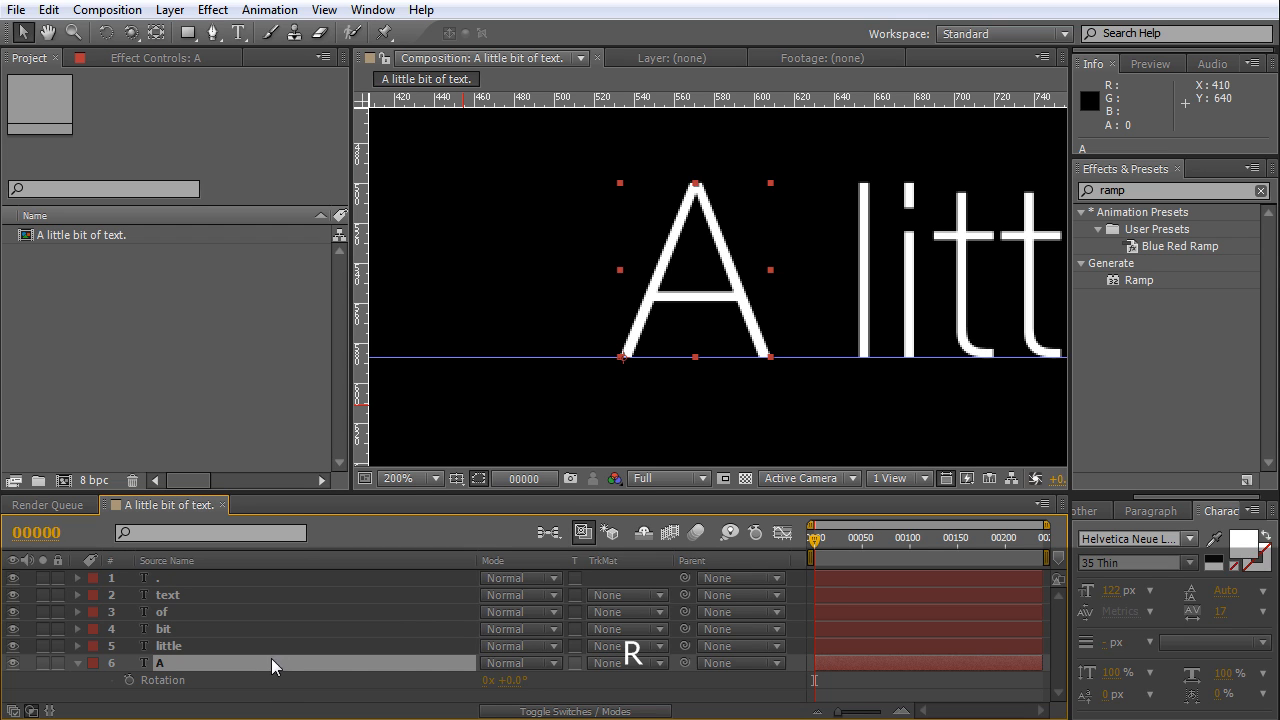
mouse_move(503, 679)
left_mouse_down()
mouse_move(430, 680)
mouse_move(516, 680)
left_mouse_up()
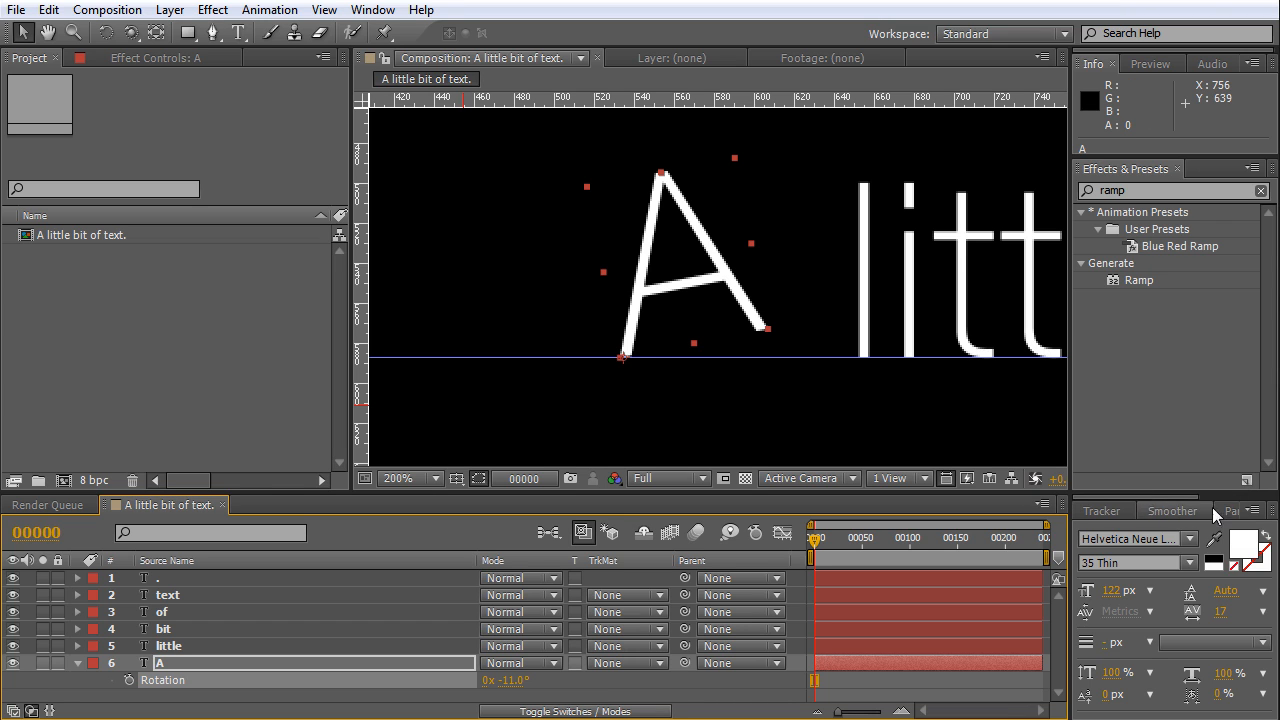
Try centre and right paragraph alignment on the "A" layer and return it to left alignment.
left_click(1228, 512)
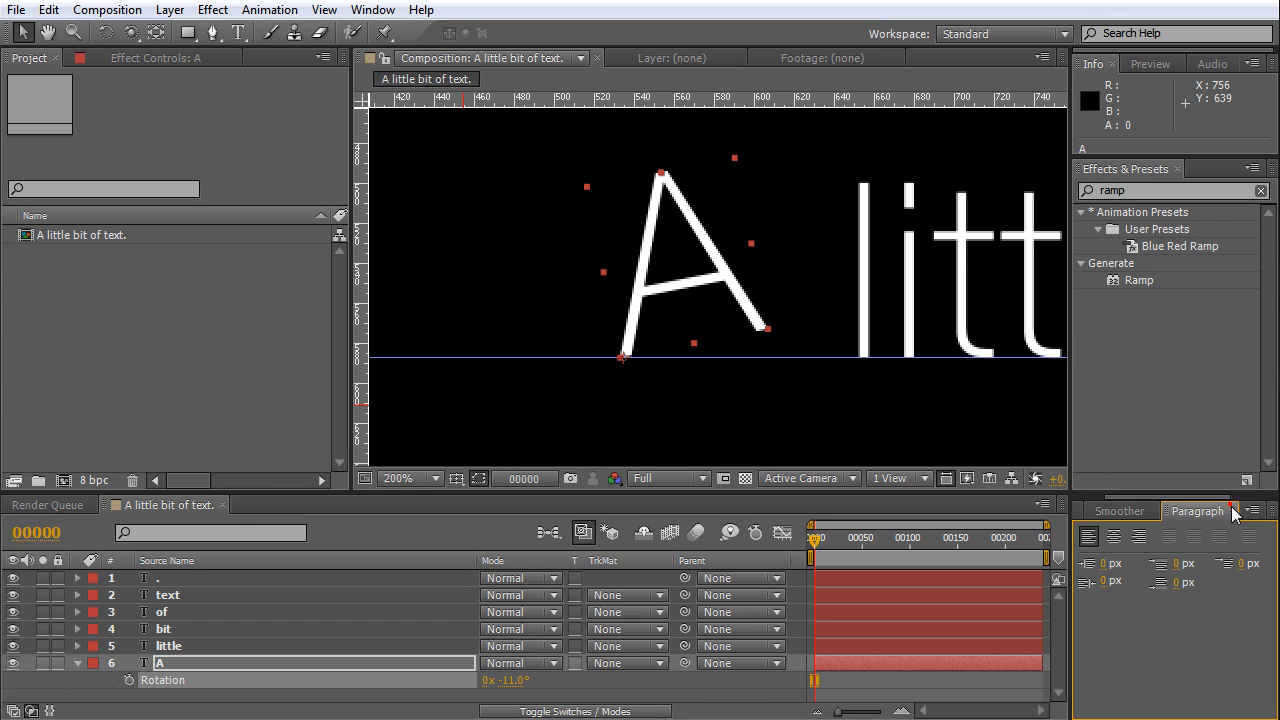
left_click(1113, 537)
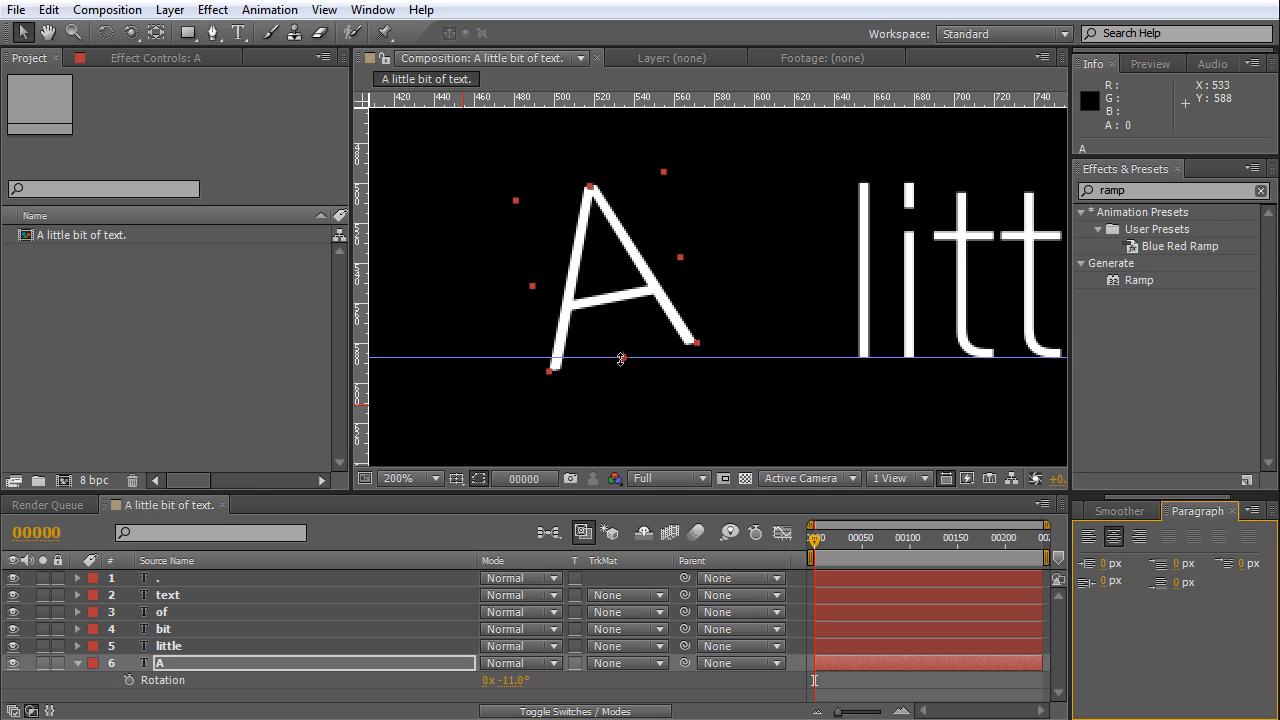
left_click(1139, 537)
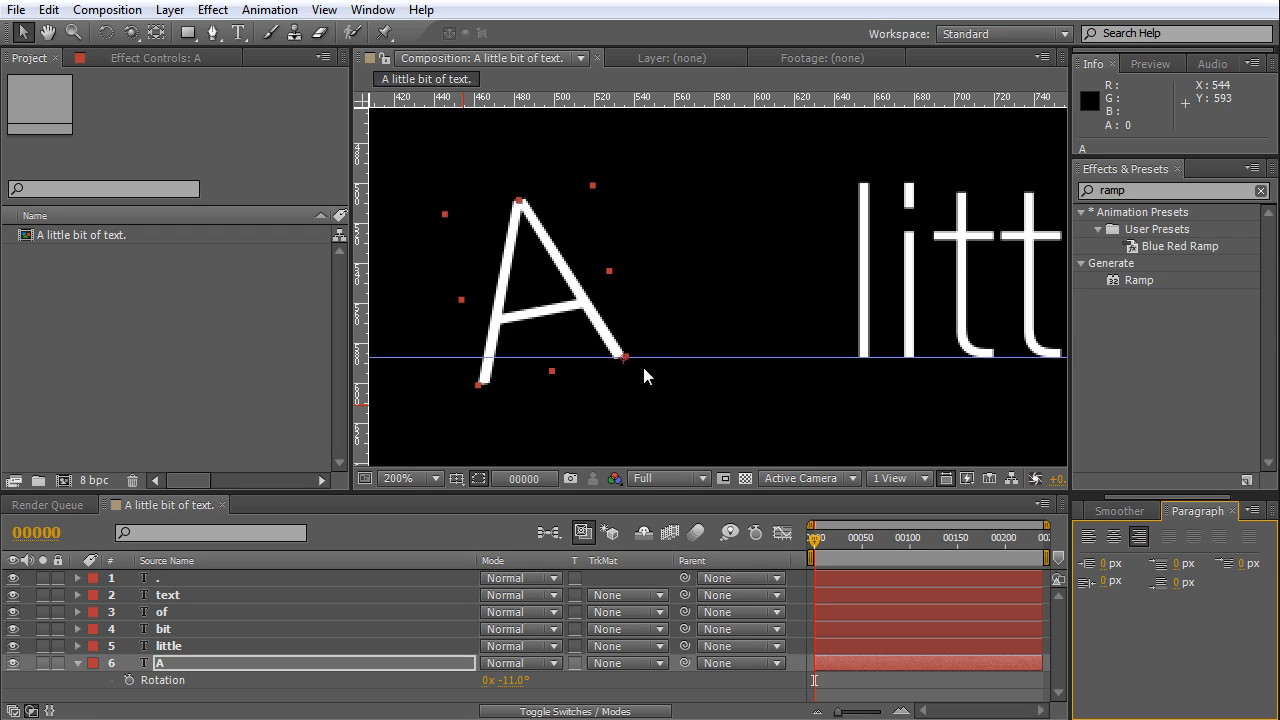
left_click(1081, 537)
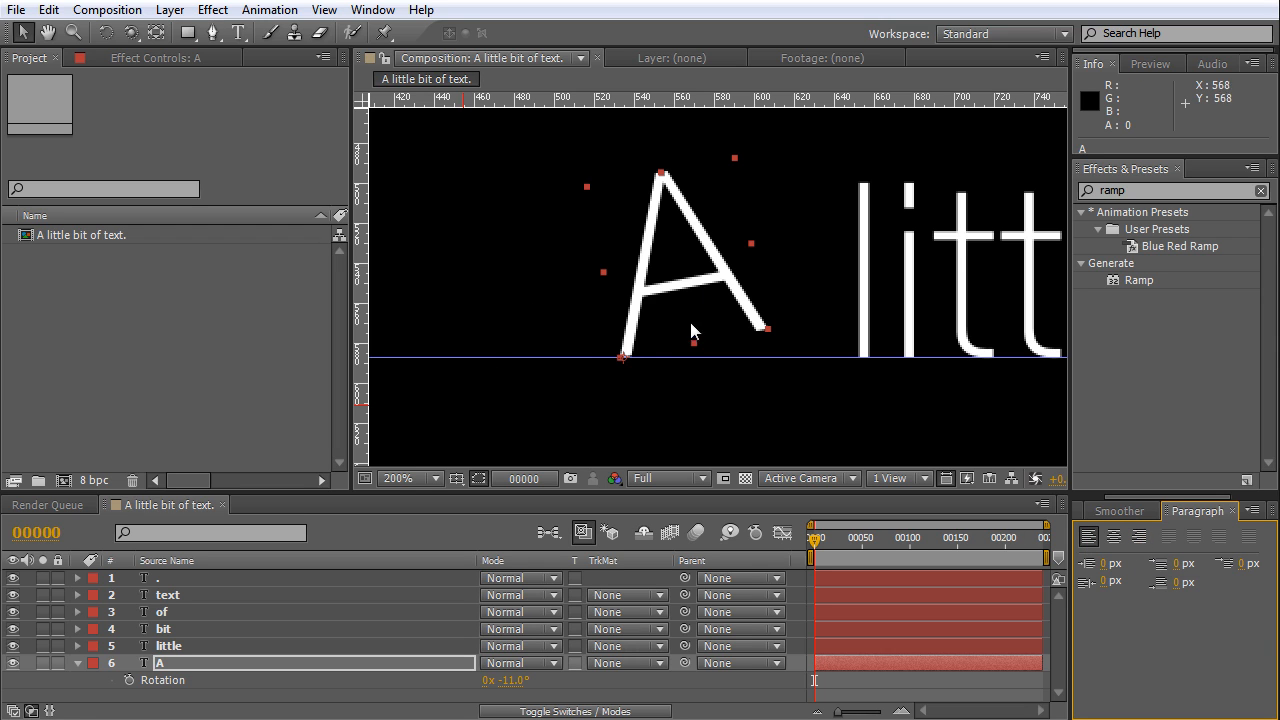
scroll(652, 362, "up", 1)
scroll(652, 362, "down", 1)
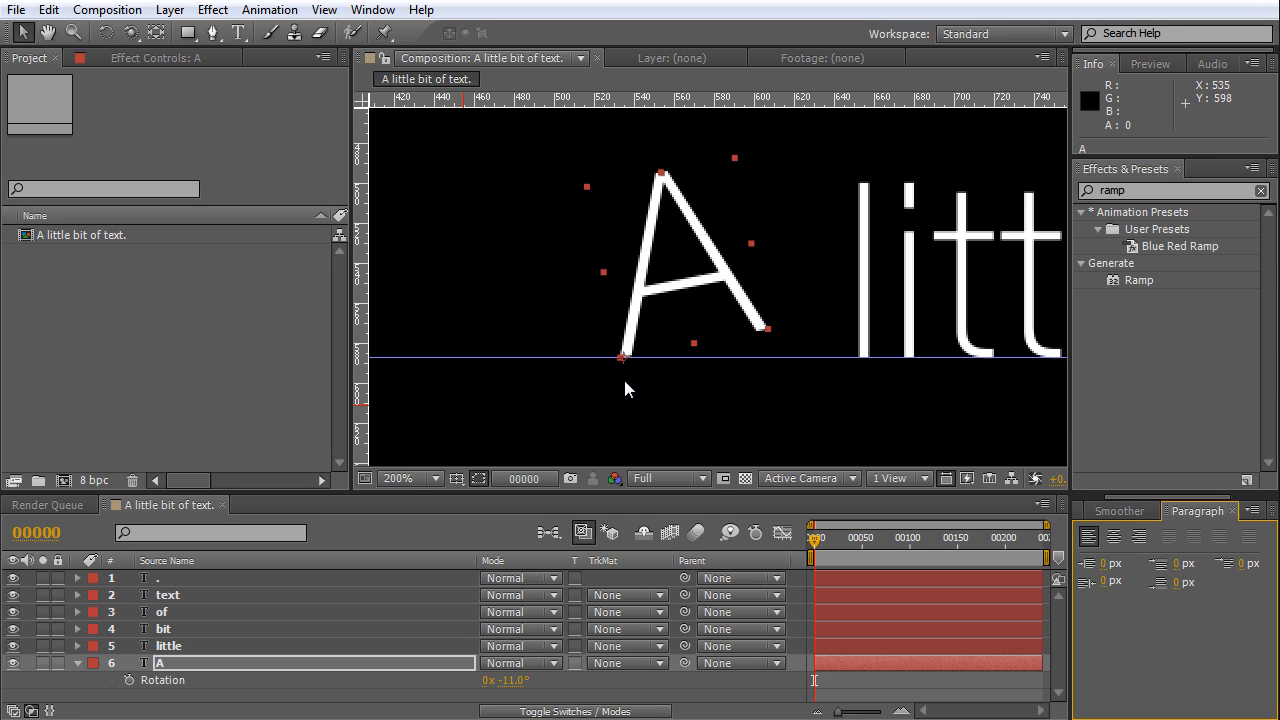
Set the rotation of the "A" layer to 90° and add its first rotation keyframe at frame 0.
left_click(504, 681)
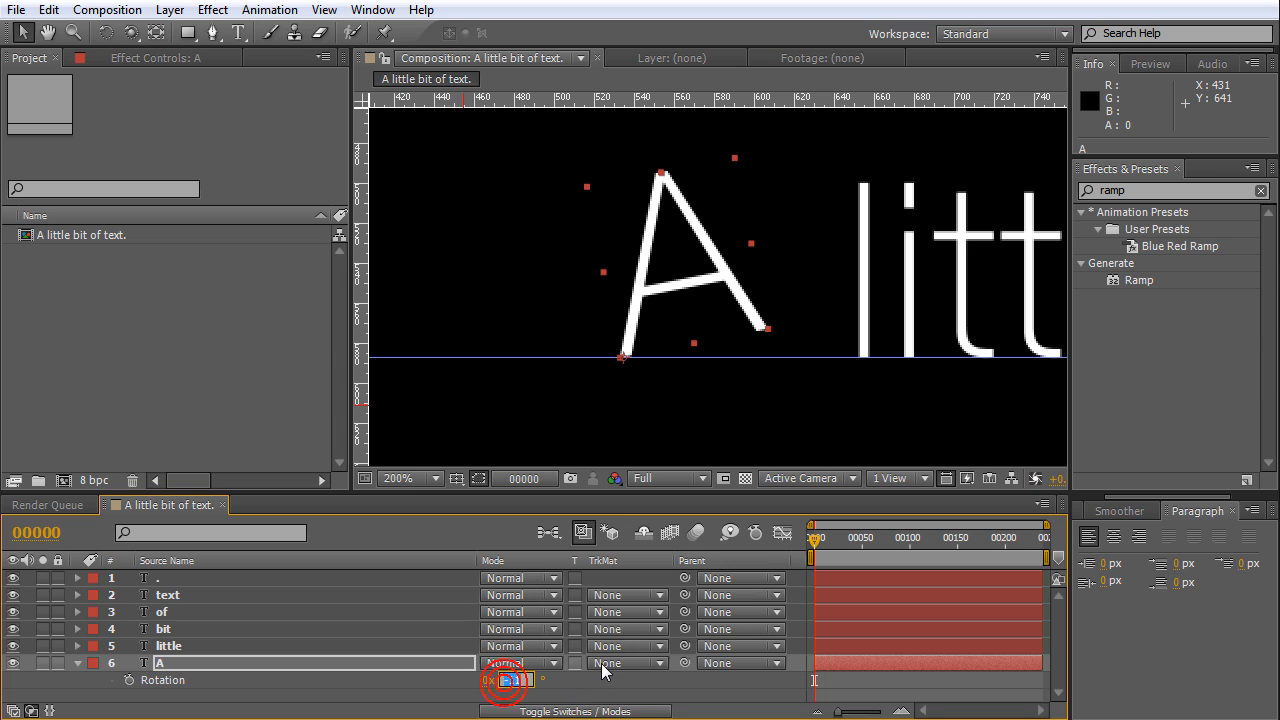
type("-")
key("BackSpace")
type("90")
key("Return")
left_click_drag(516, 682, 695, 684)
left_click(508, 682)
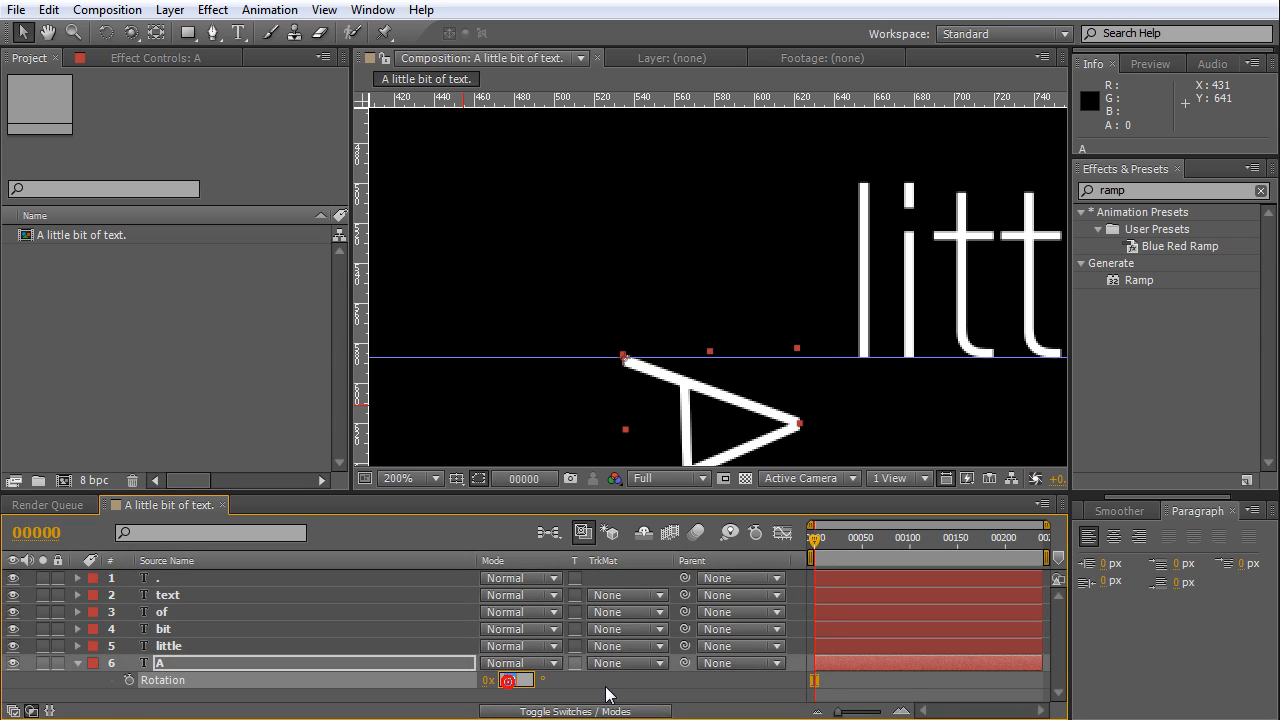
type("90")
key("Return")
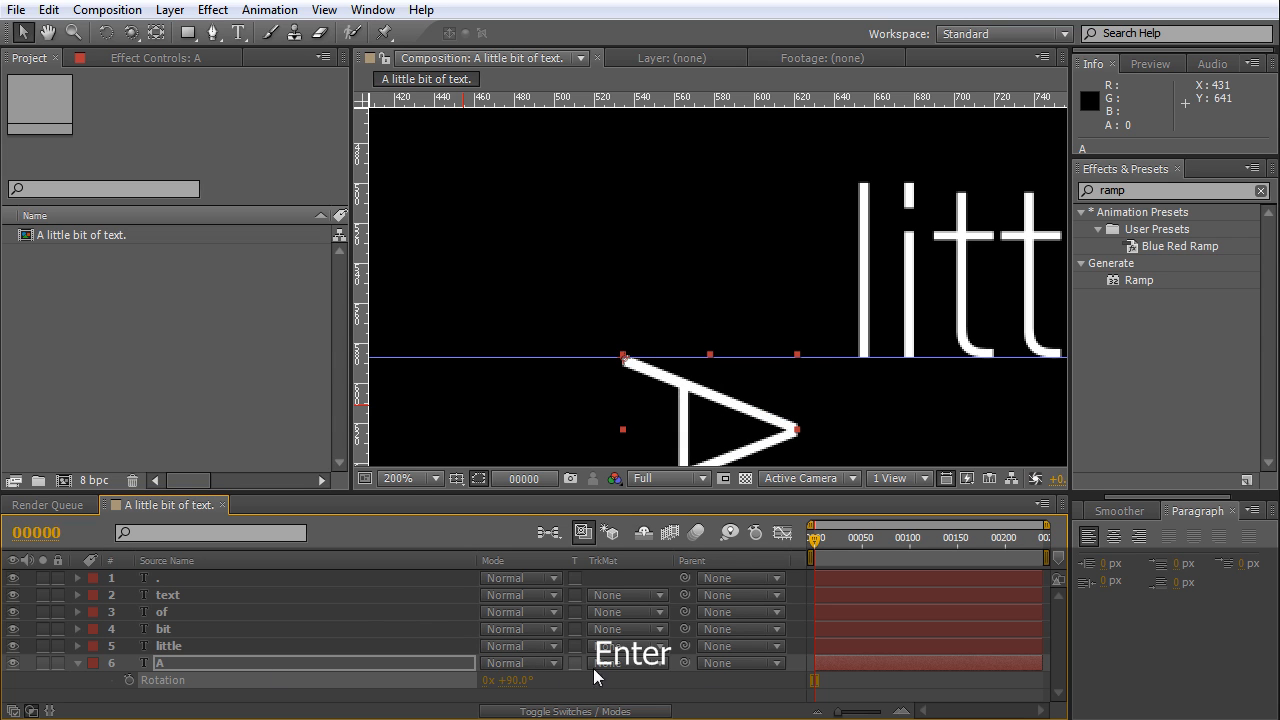
left_click(129, 680)
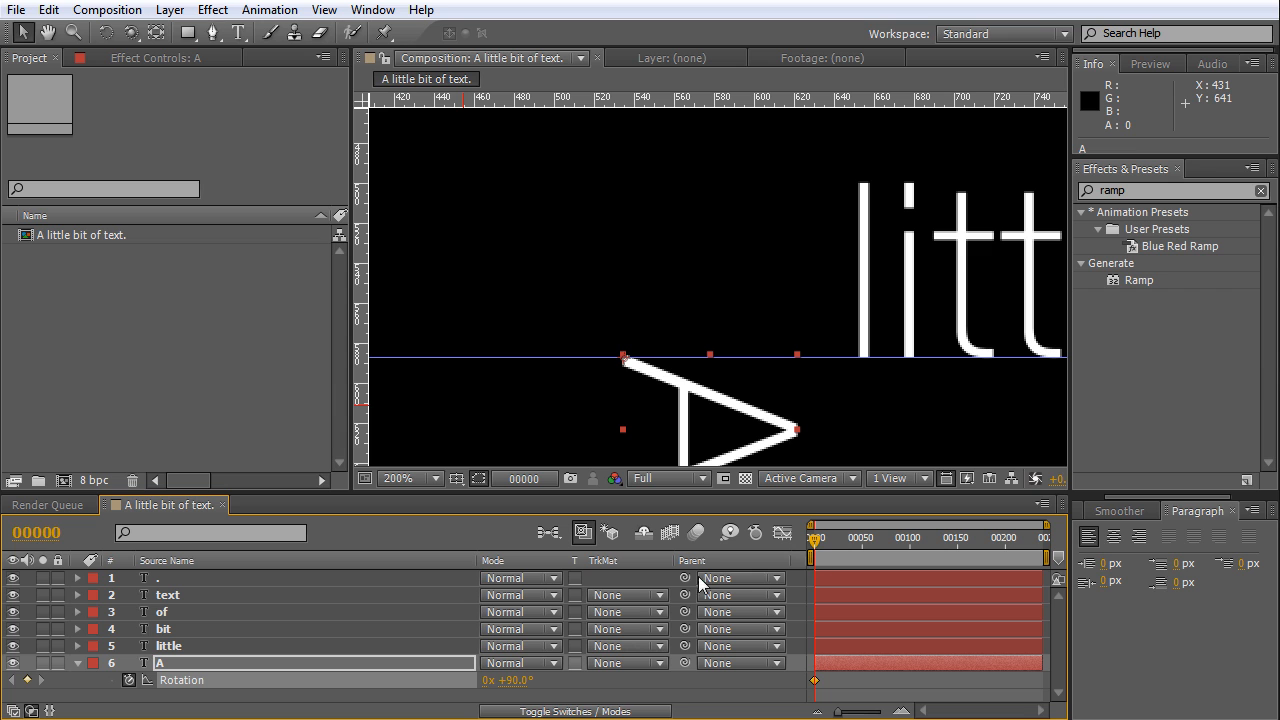
Add a second rotation keyframe of 0° at frame 10 on the "A" layer.
key("shift+Page_Down")
key("Page_Down")
key("Page_Down")
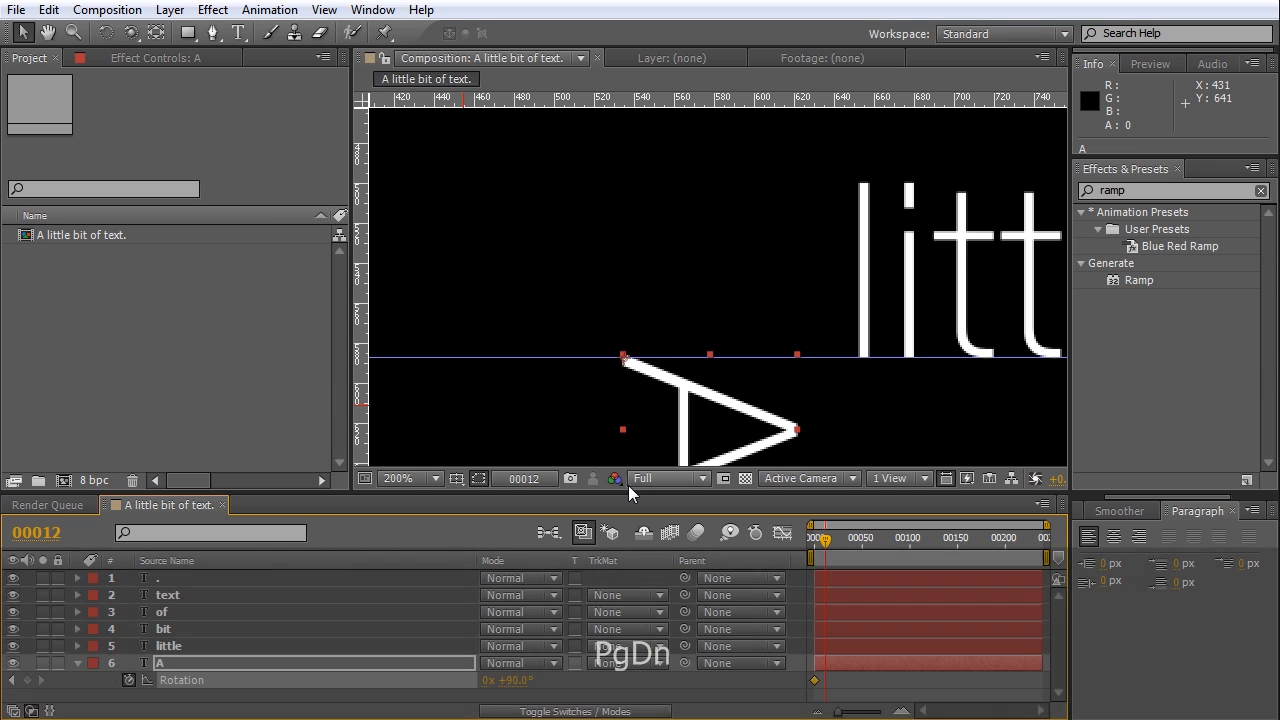
left_click_drag(596, 492, 594, 449)
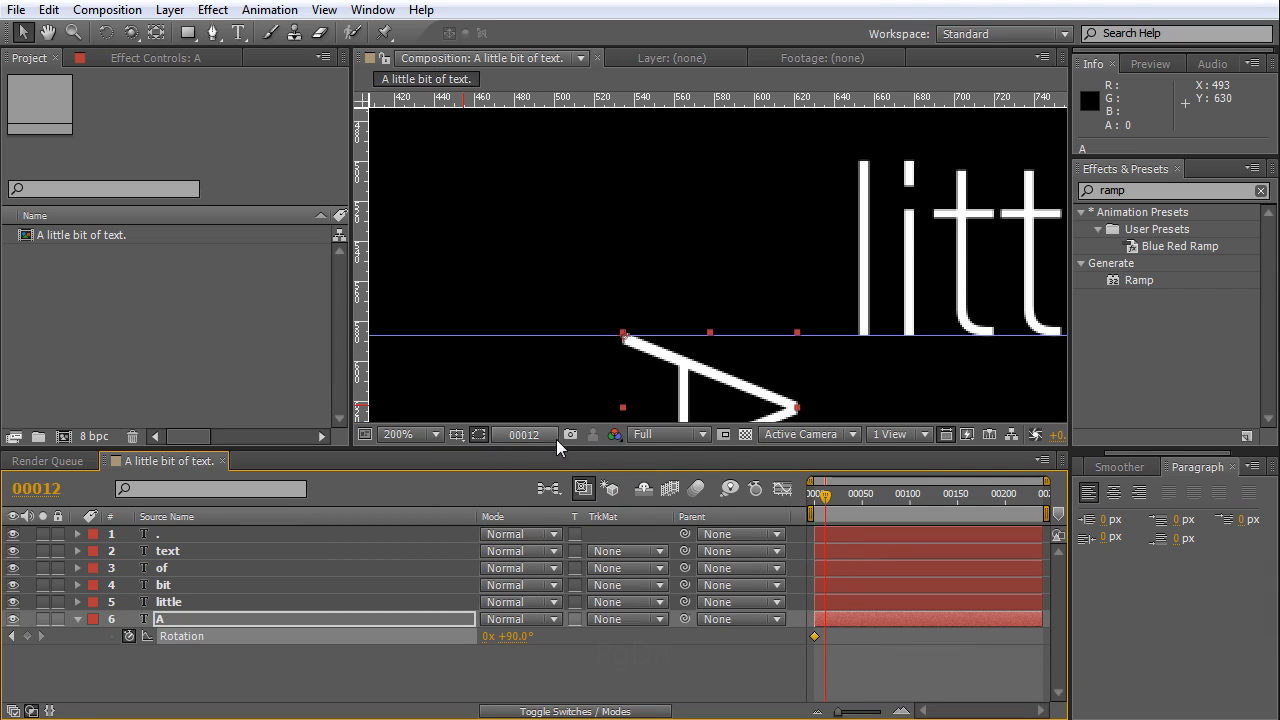
left_click(519, 636)
type("0")
key("Return")
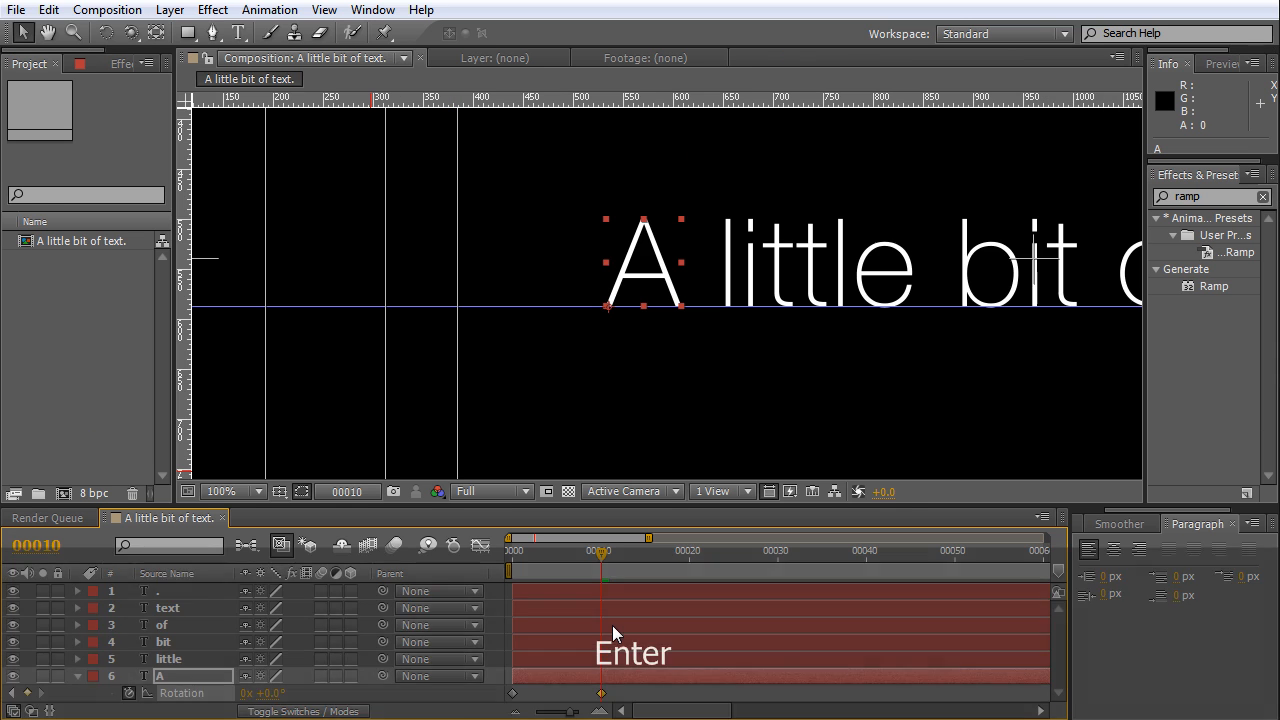
Apply Easy Ease to both rotation keyframes of the "A" layer.
key("F9")
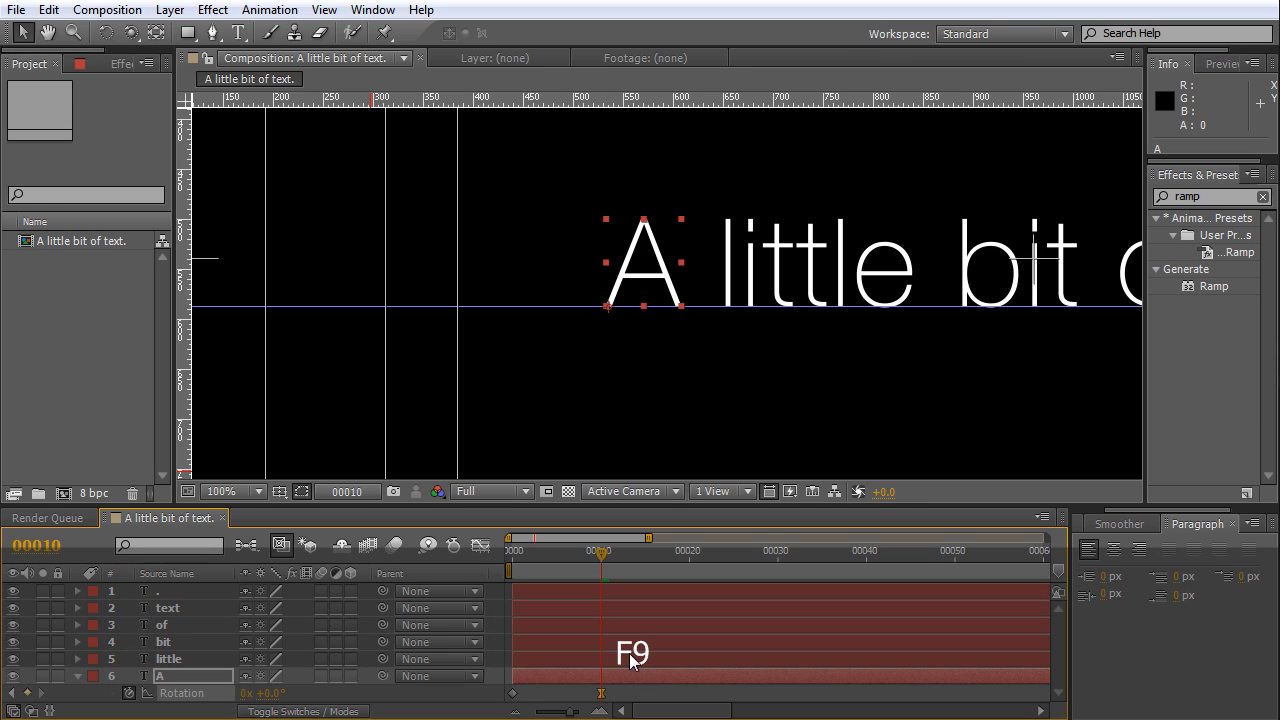
left_click(513, 693)
key("F9")
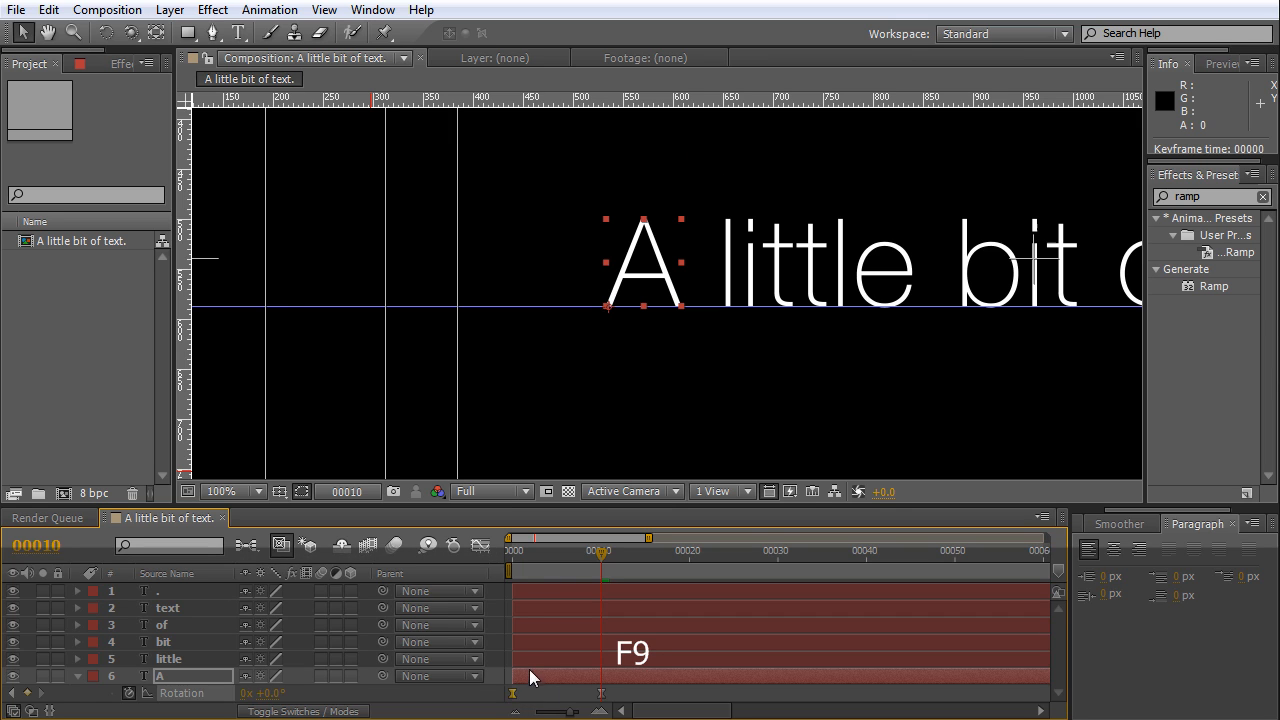
Set the "A" layer's rotation at frame 0 to 95° and preview the animation with motion blur enabled.
left_click_drag(588, 559, 512, 552)
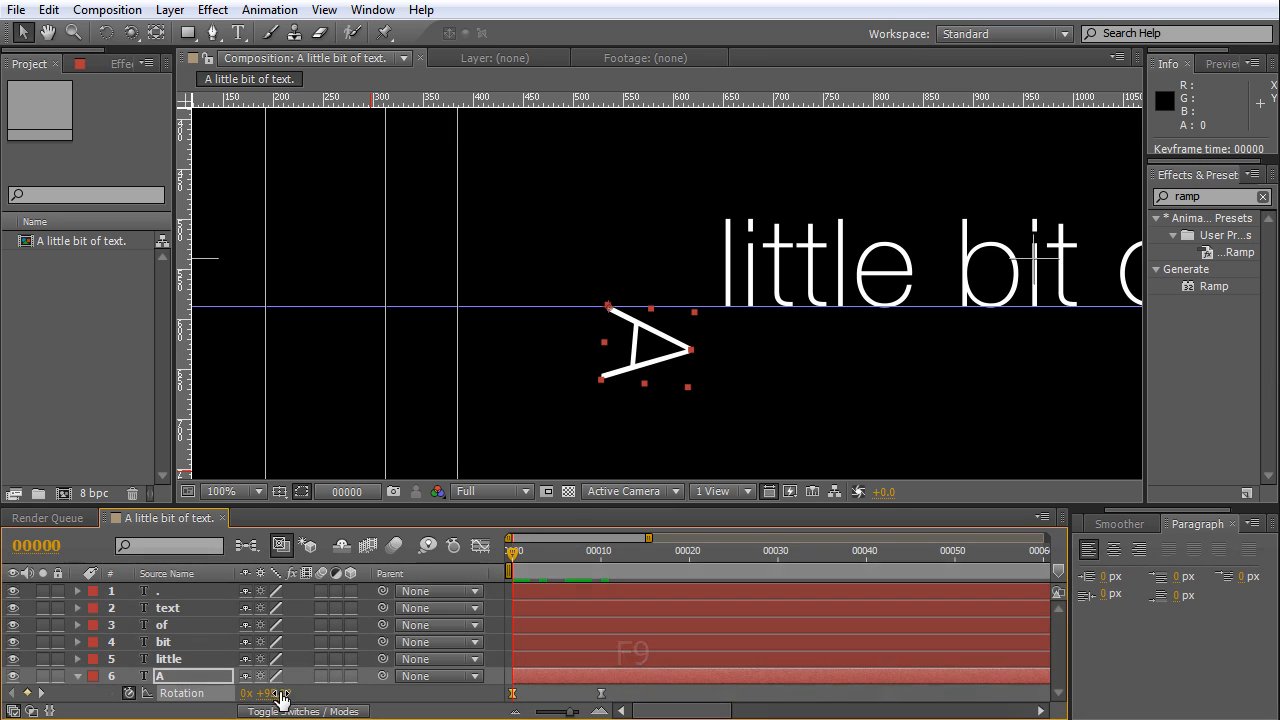
left_click(395, 546)
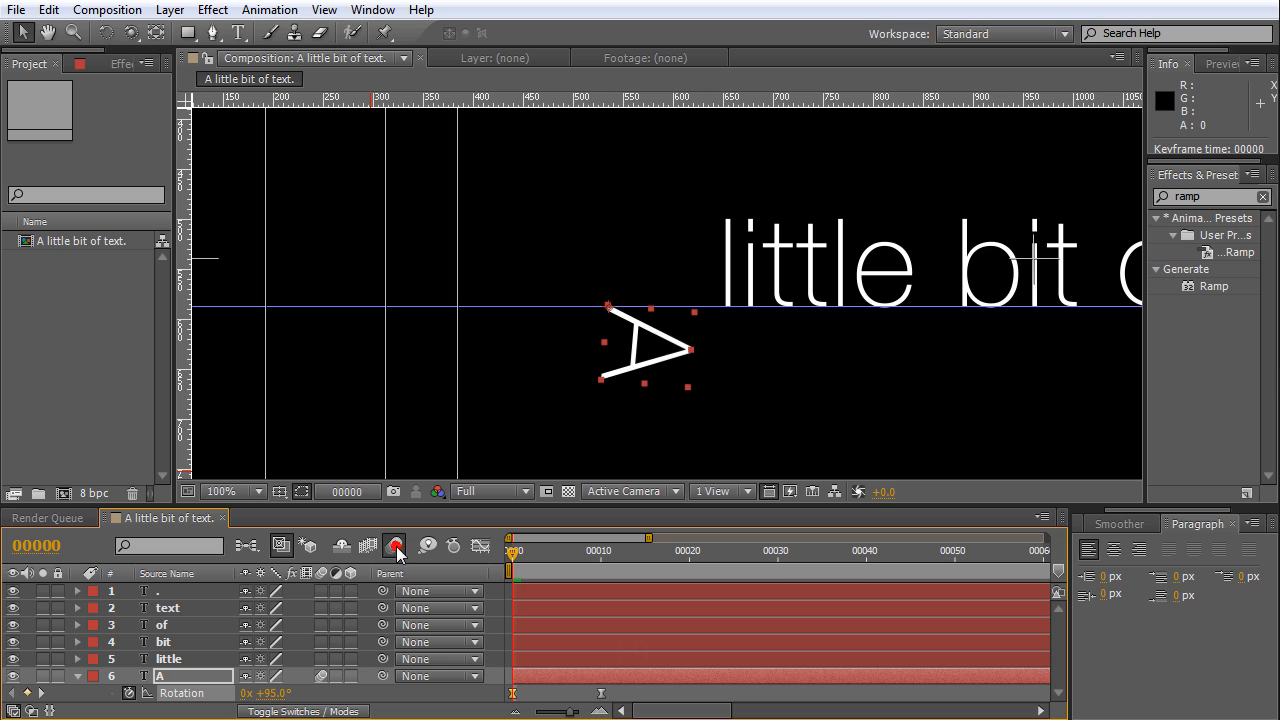
key("space")
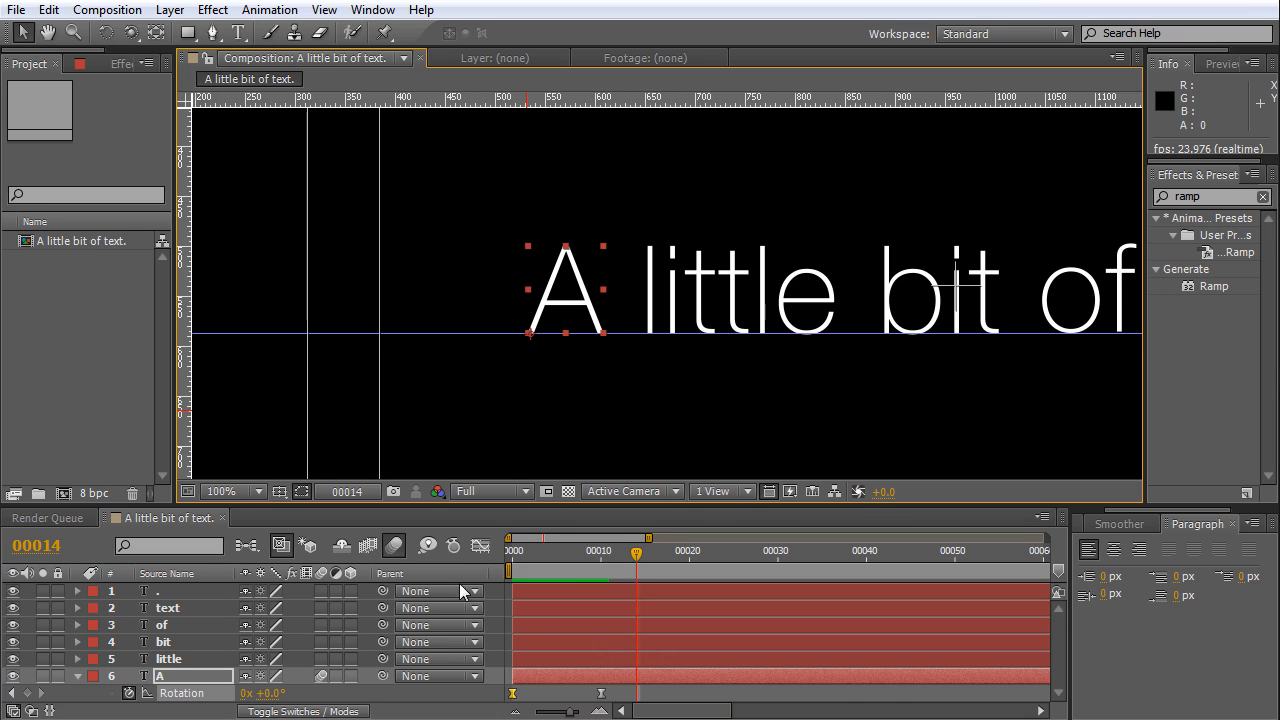
Show the "A" layer's rotation curve in the Graph Editor and enlarge the timeline area.
left_click(477, 549)
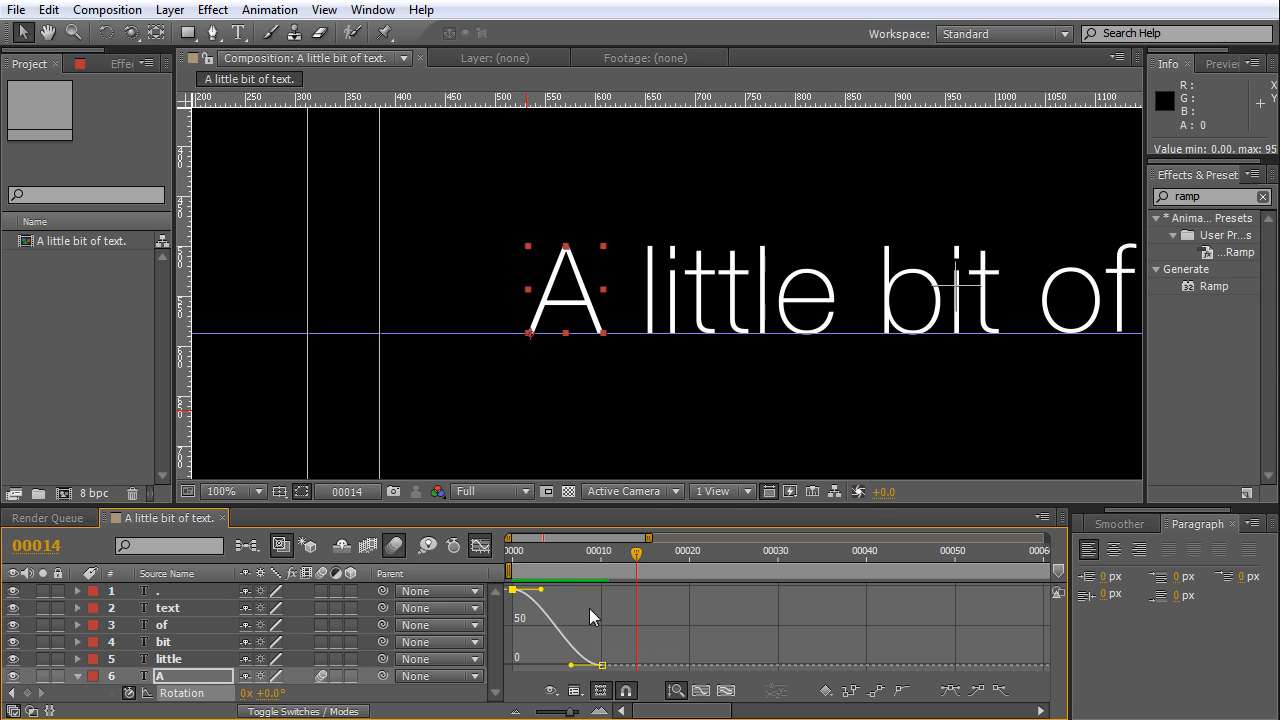
left_click(485, 549)
left_click(486, 549)
left_click_drag(515, 506, 514, 435)
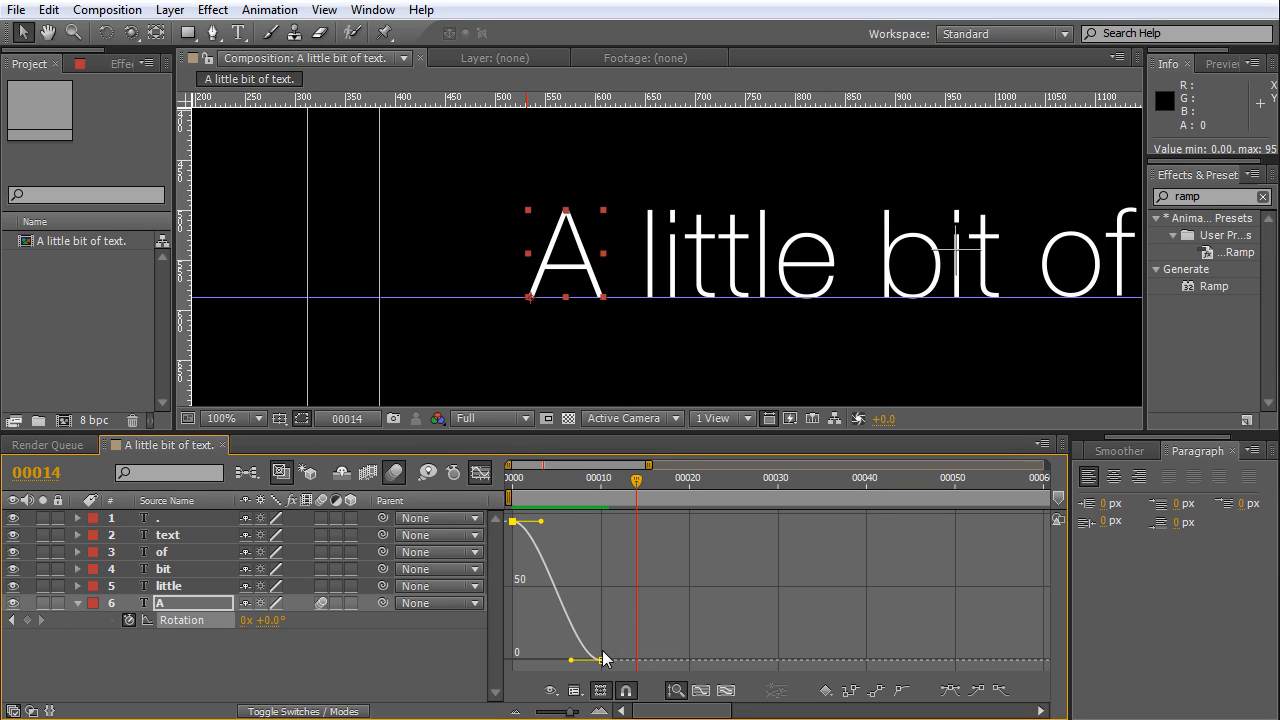
Make the frame 10 rotation keyframe linear and pull the first keyframe's handle steeply down for a fast start.
left_click(480, 473)
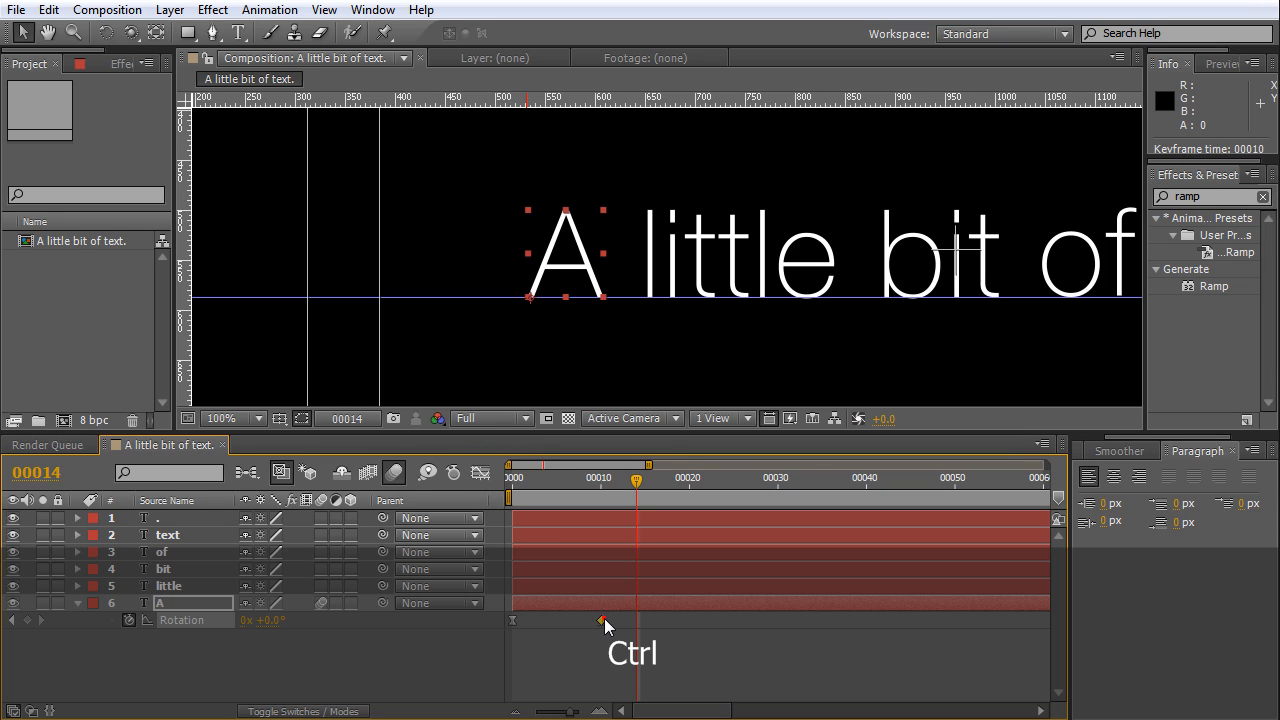
left_click(481, 473)
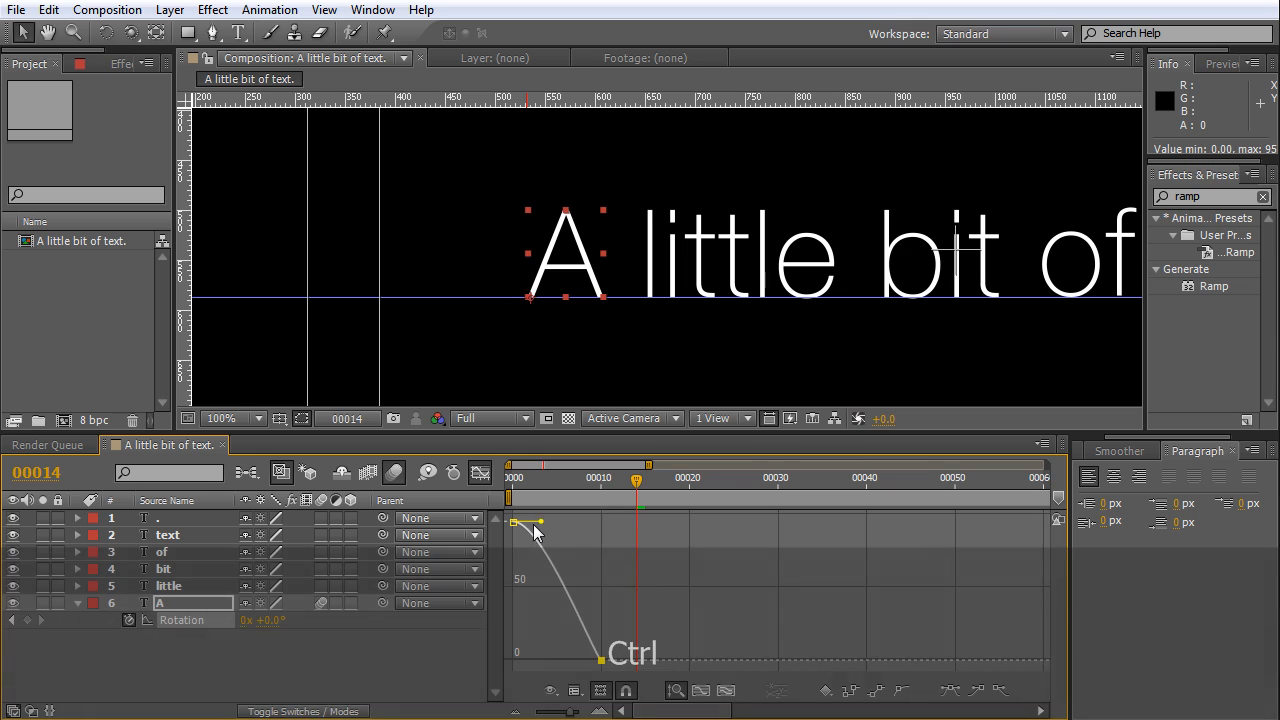
left_click_drag(541, 522, 498, 578)
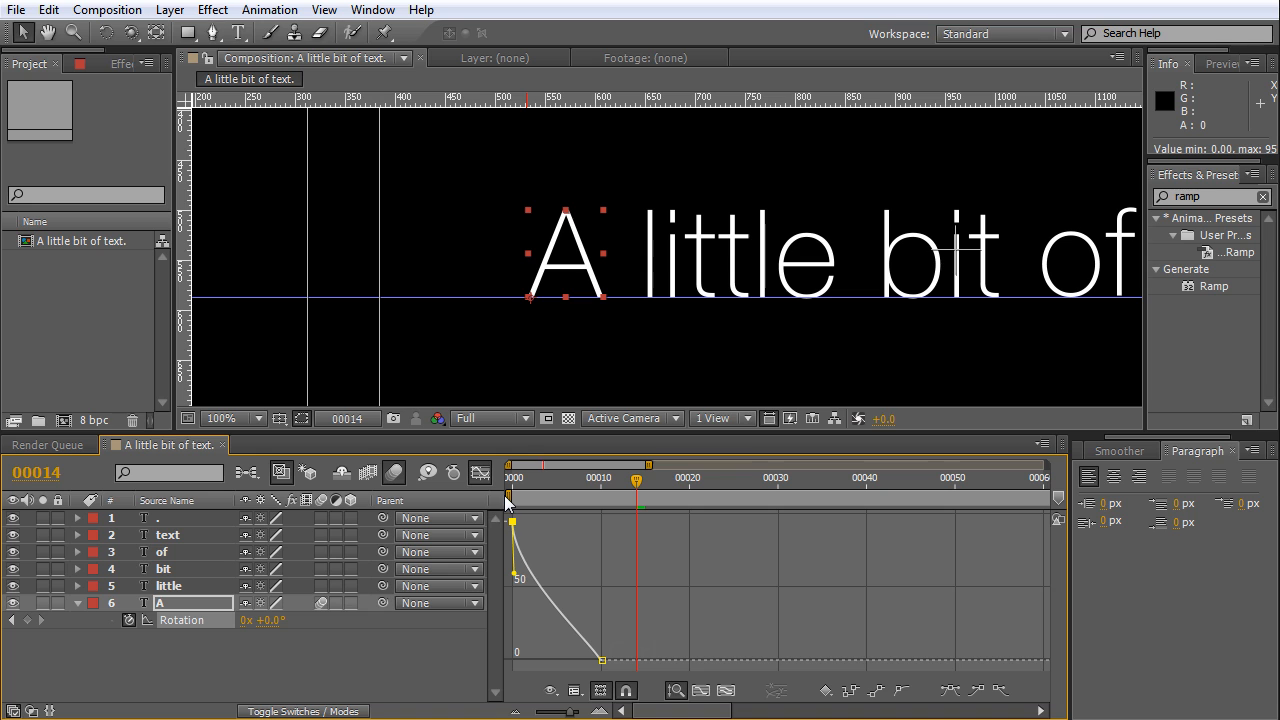
Convert the last rotation keyframe to Auto Bezier, stretch its incoming handle into a long flat ease, and preview the motion.
left_click(602, 660)
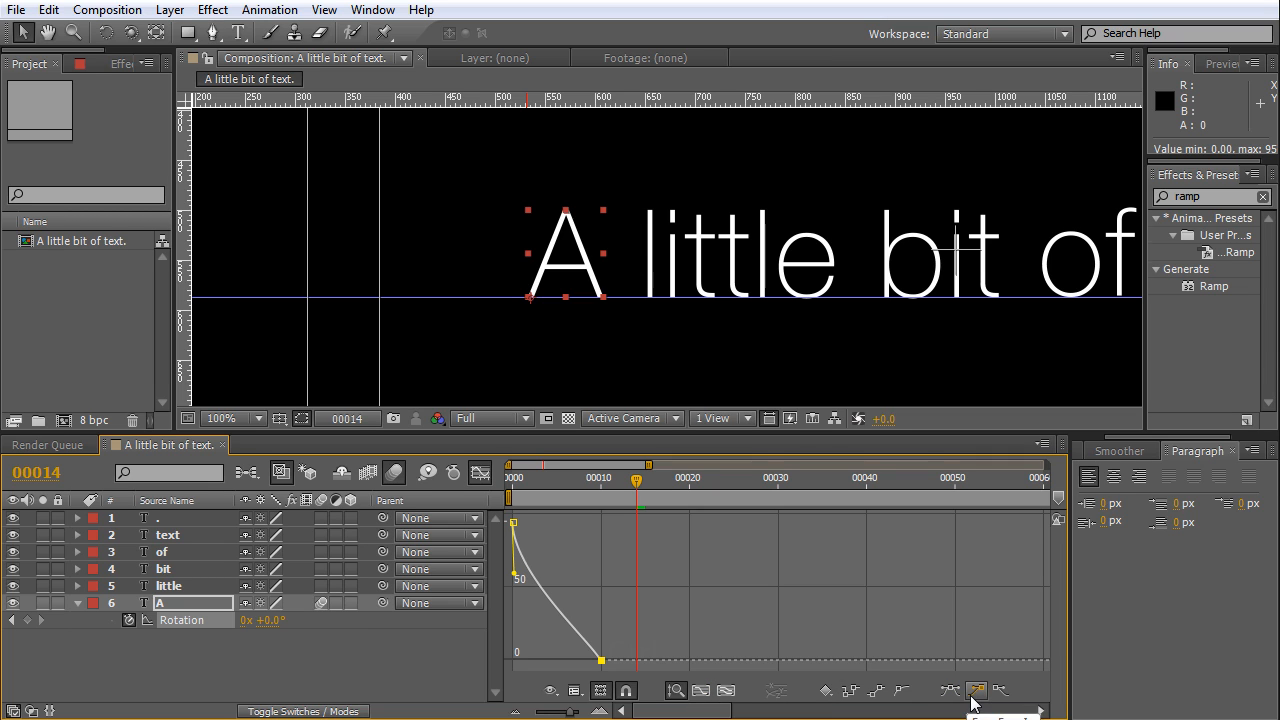
left_click(899, 692)
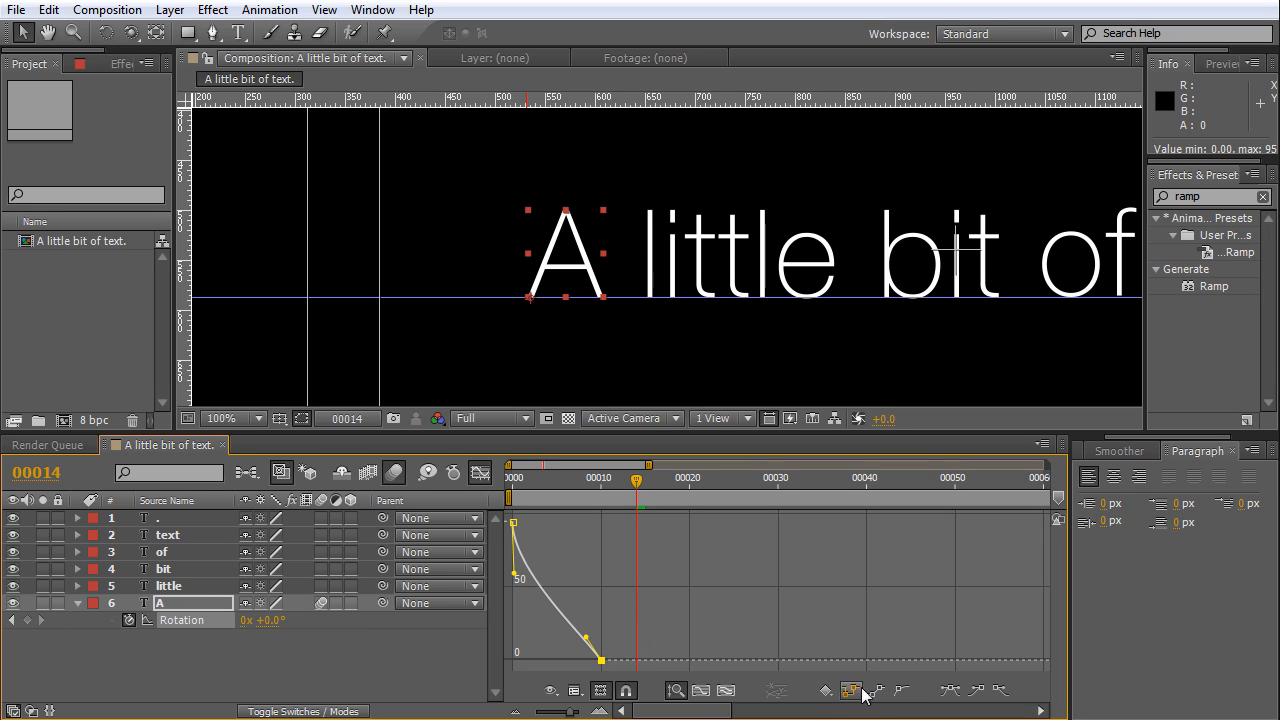
left_click(875, 695)
left_click(970, 697)
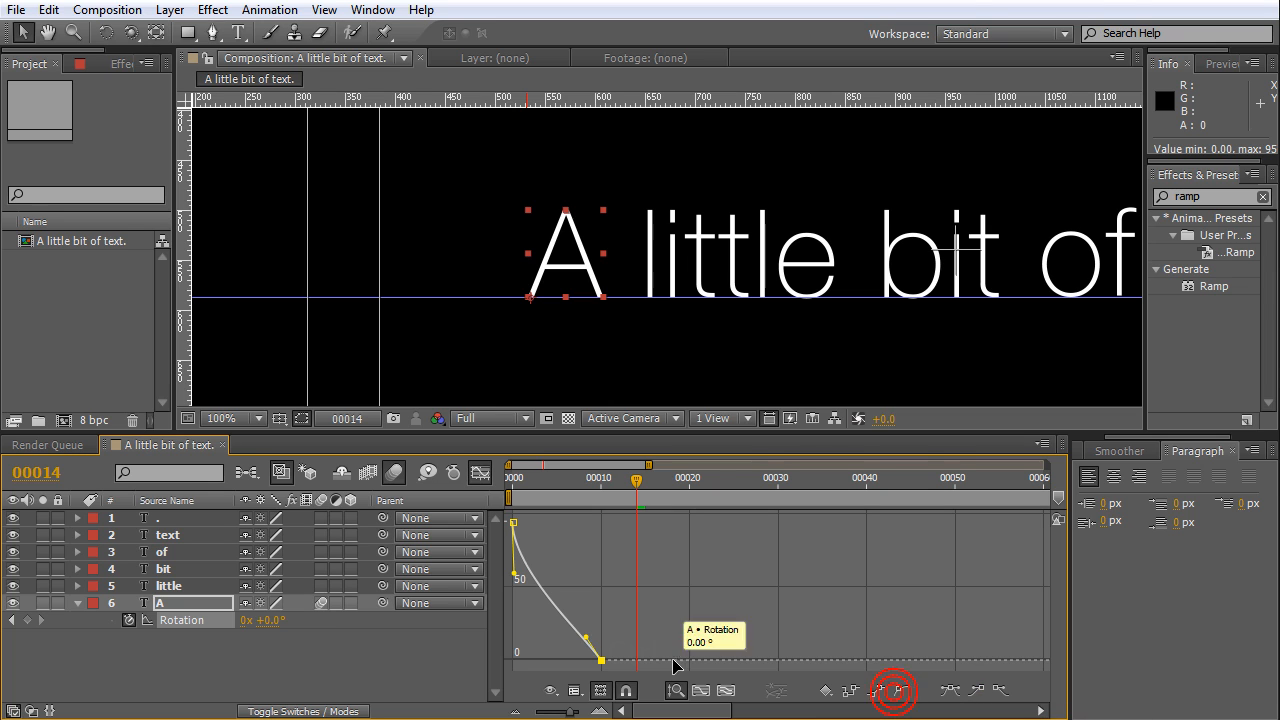
left_click_drag(587, 641, 539, 656)
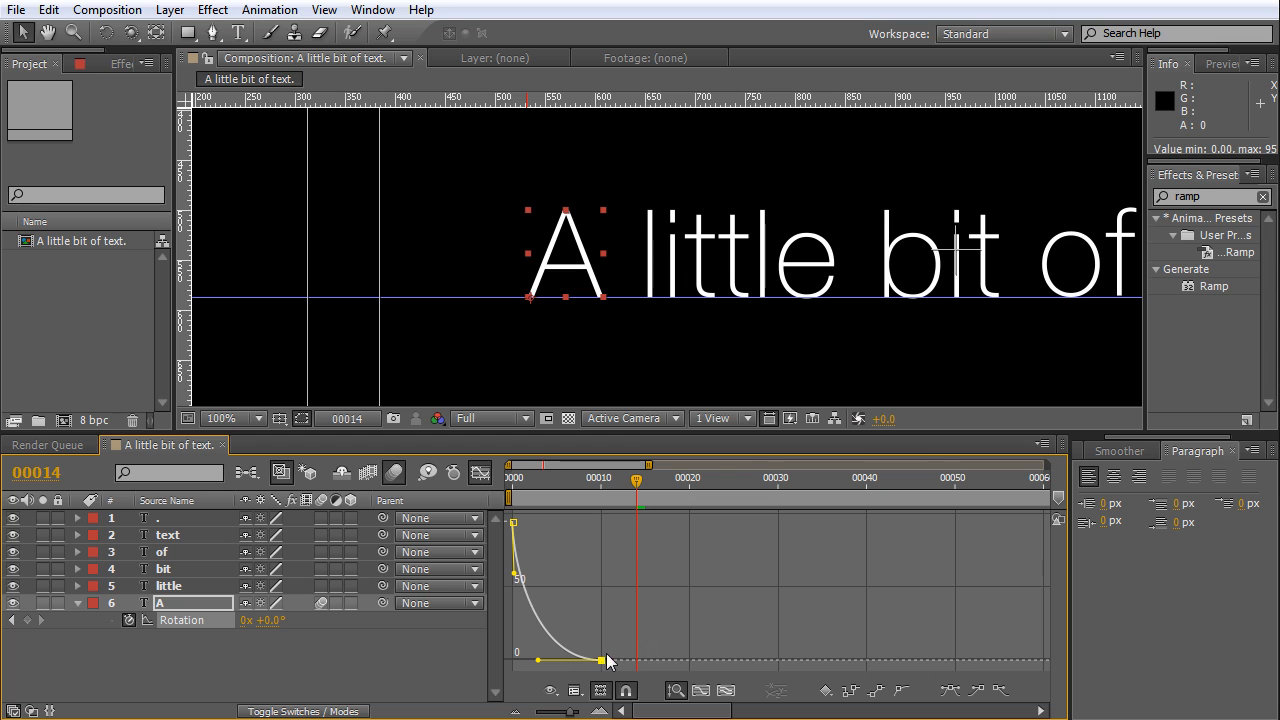
key("space")
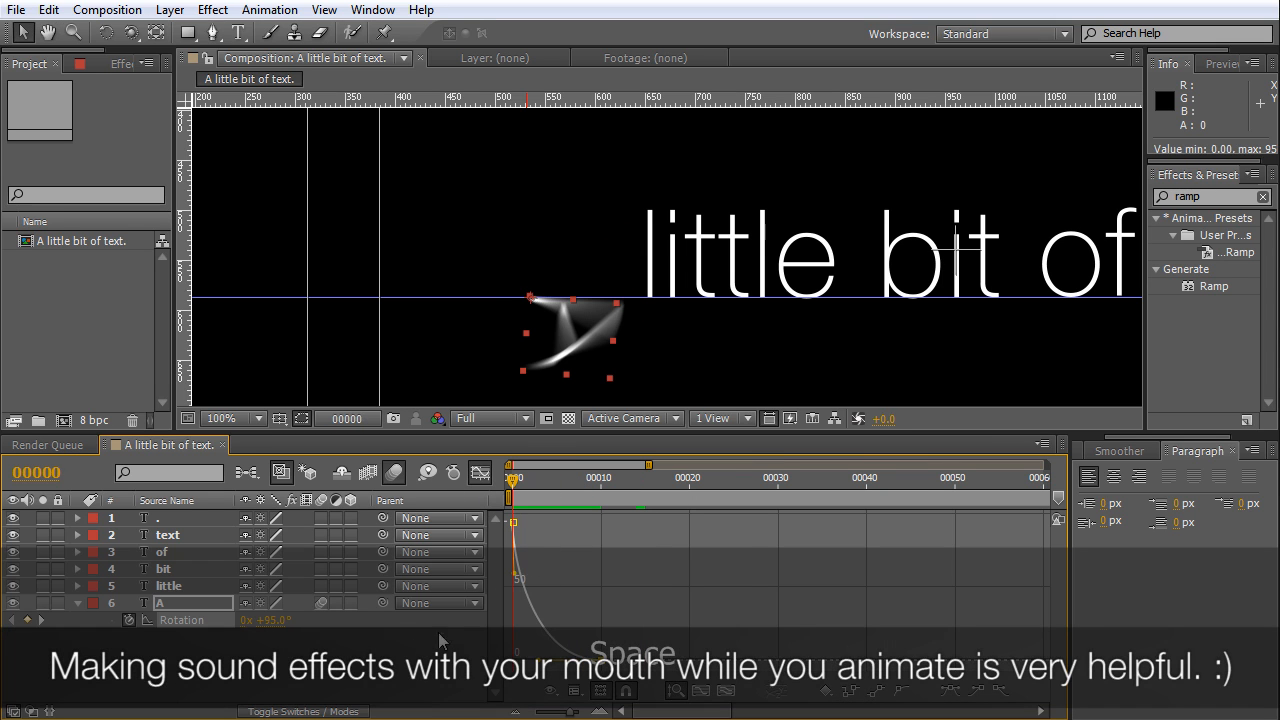
Increase the rotation keyframe at frame 0 to 105°, raise it further to 115°, and preview the animation.
left_click(286, 621)
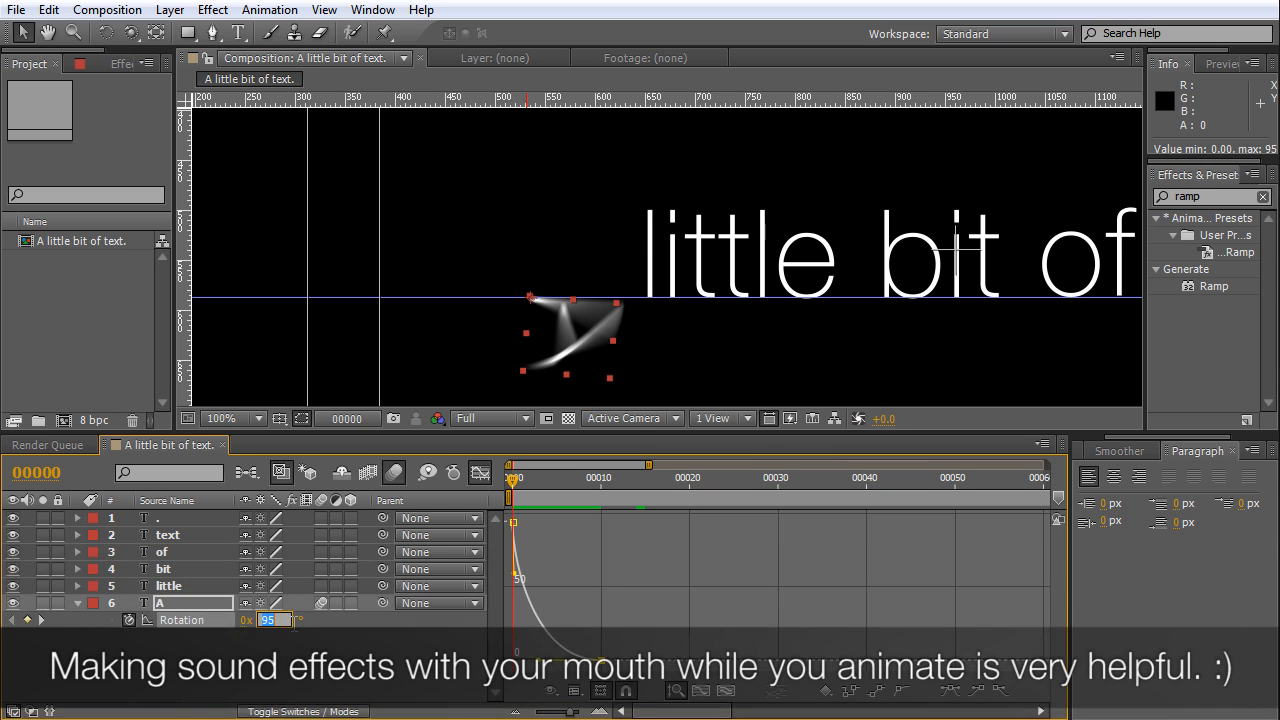
type("105")
key("Return")
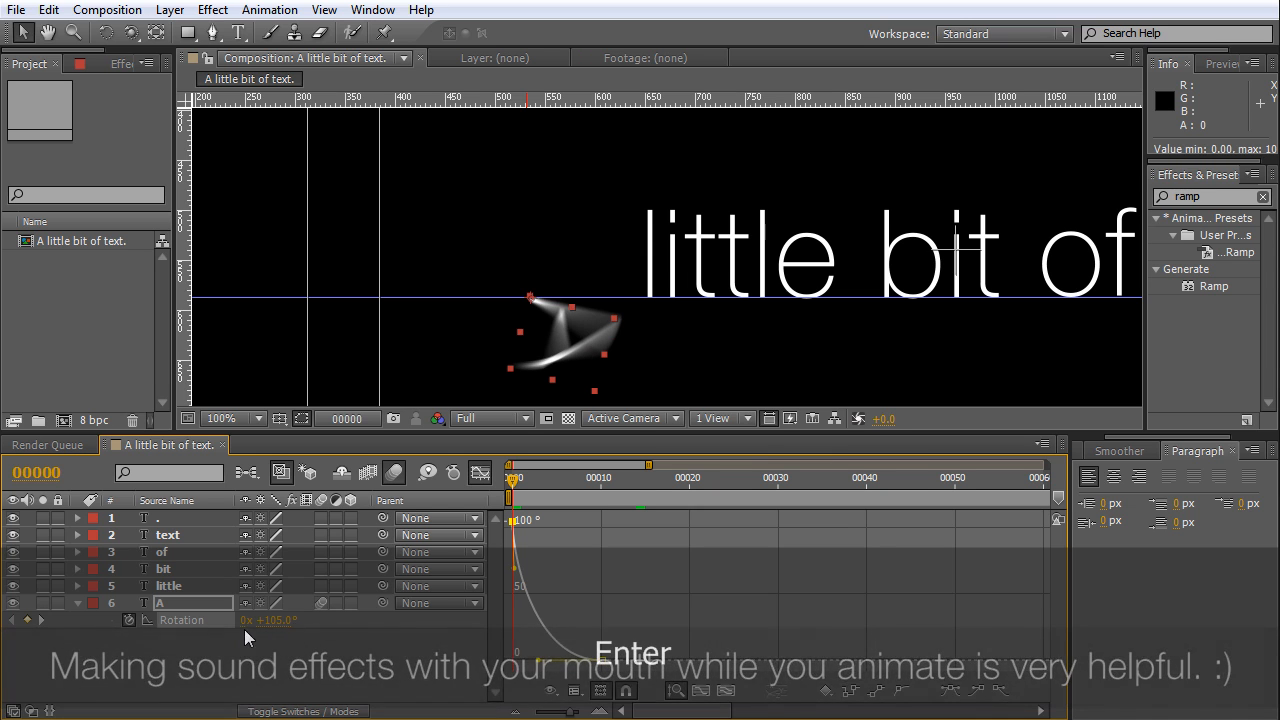
left_click(270, 624)
type("115")
key("Return")
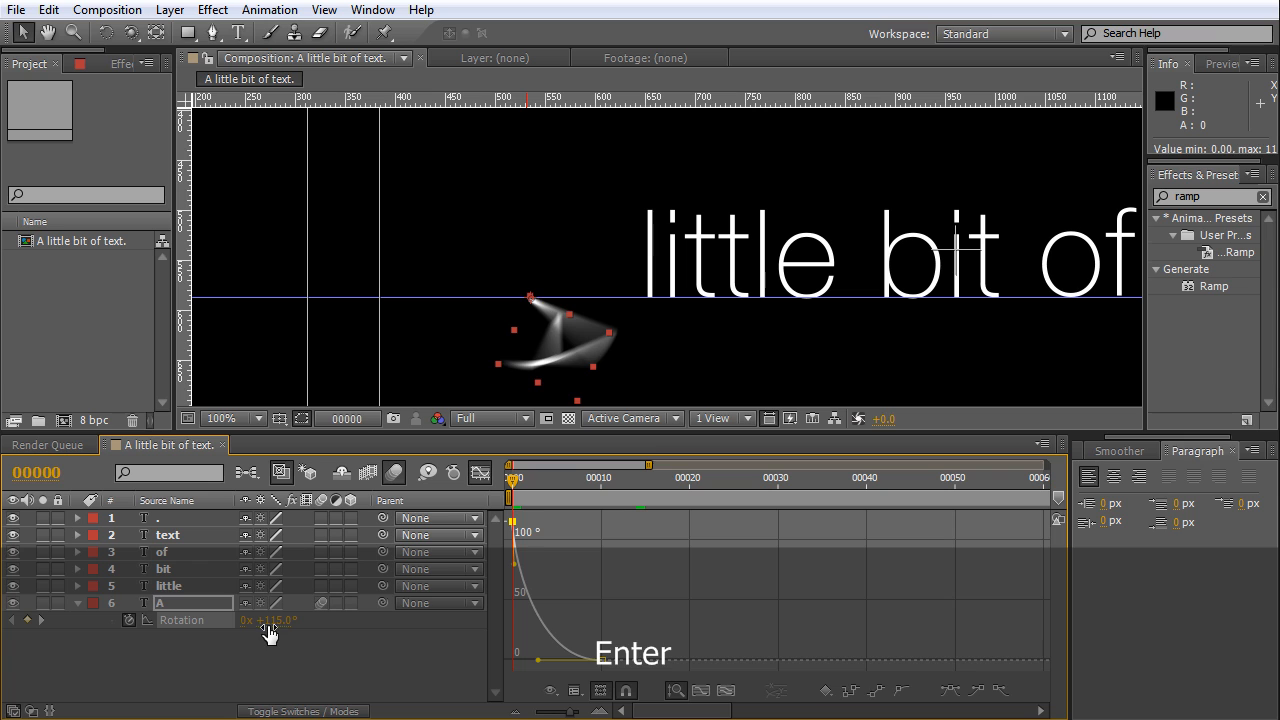
key("space")
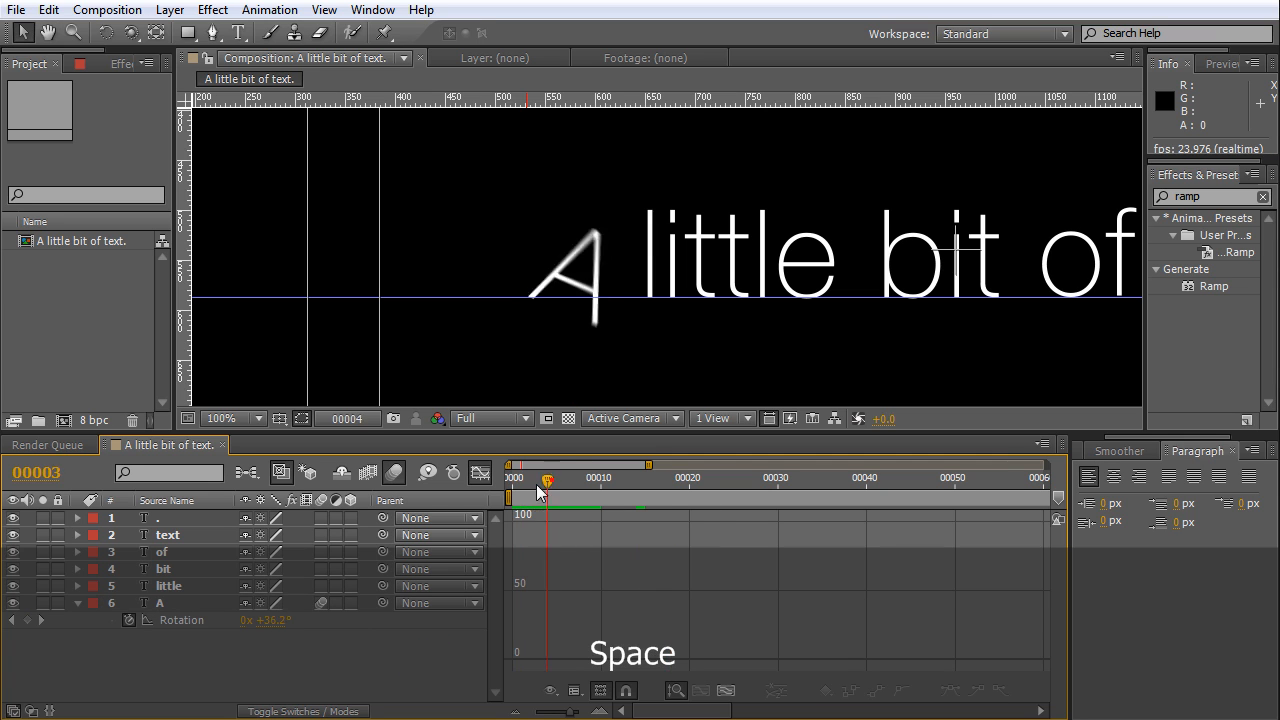
Reopen the "A" layer's rotation curve and shorten the handles of both keyframes to soften the easing.
left_click_drag(505, 492, 552, 530)
left_click(481, 476)
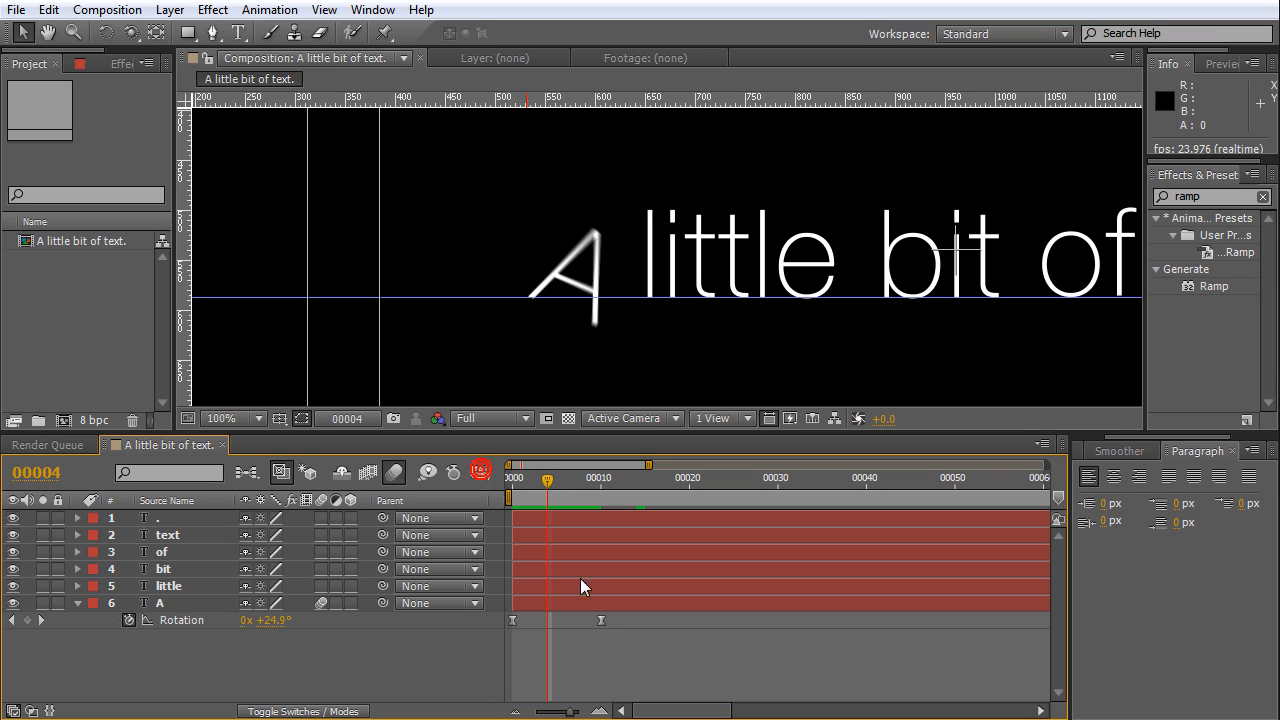
left_click(181, 620)
left_click(481, 476)
left_click(605, 663)
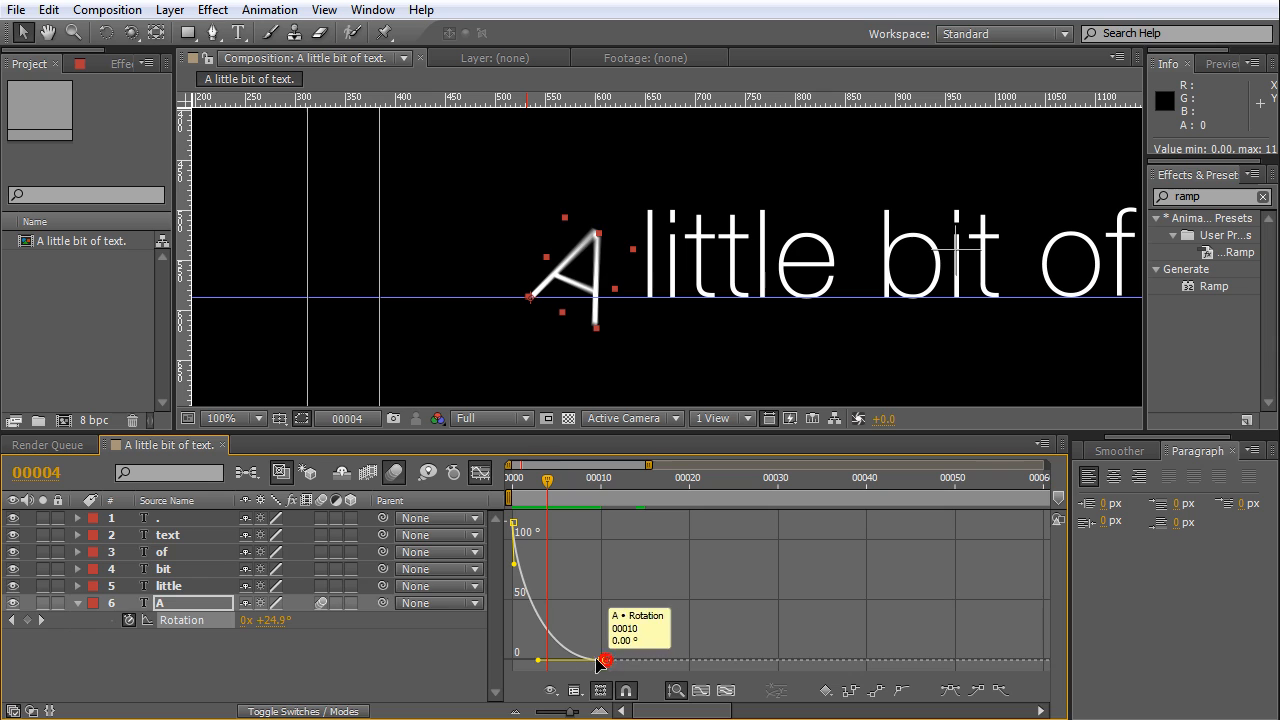
left_click_drag(536, 662, 547, 661)
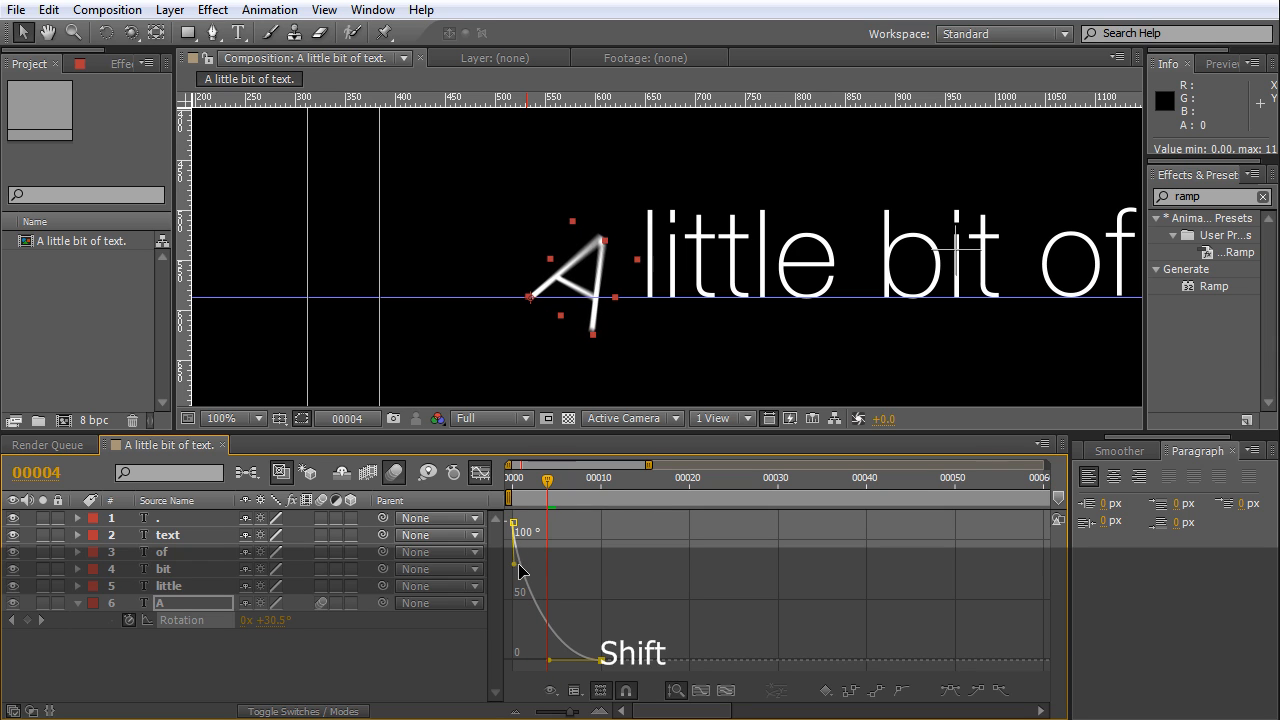
left_click_drag(513, 571, 516, 532)
Preview the rotation from frame 0, lengthen the last keyframe's flat handle, and preview again.
left_click(522, 492)
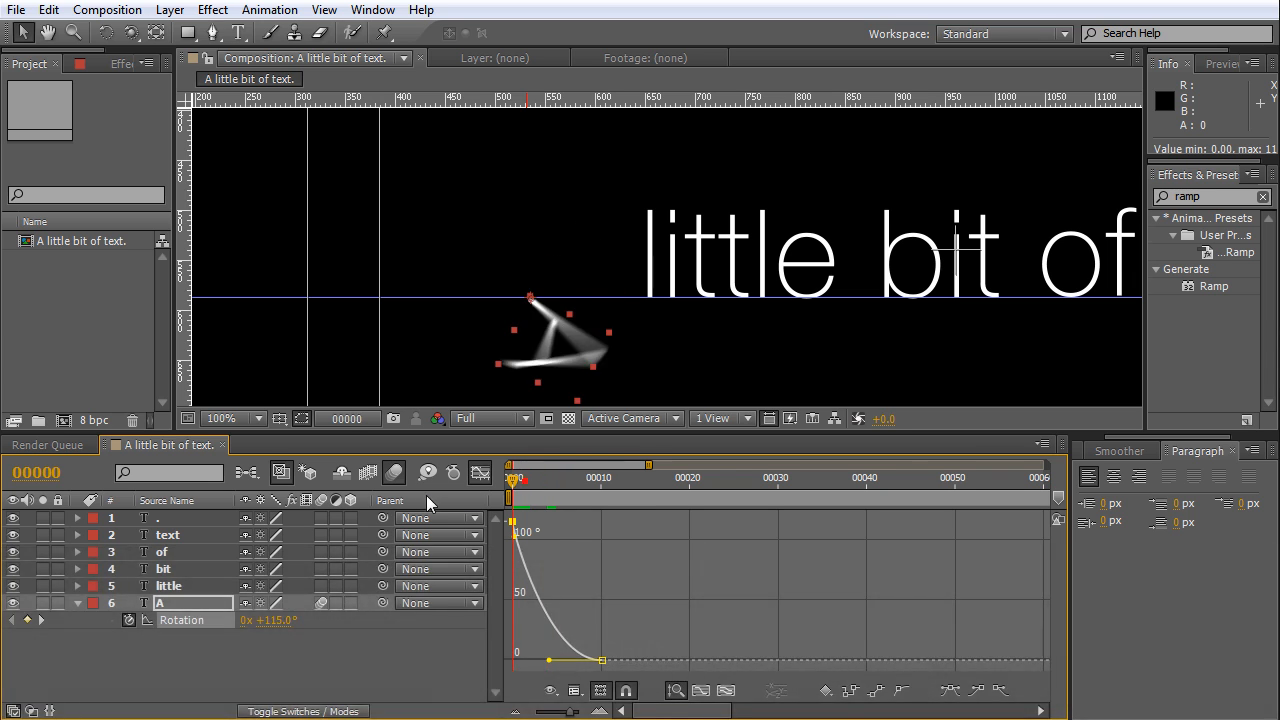
key("space")
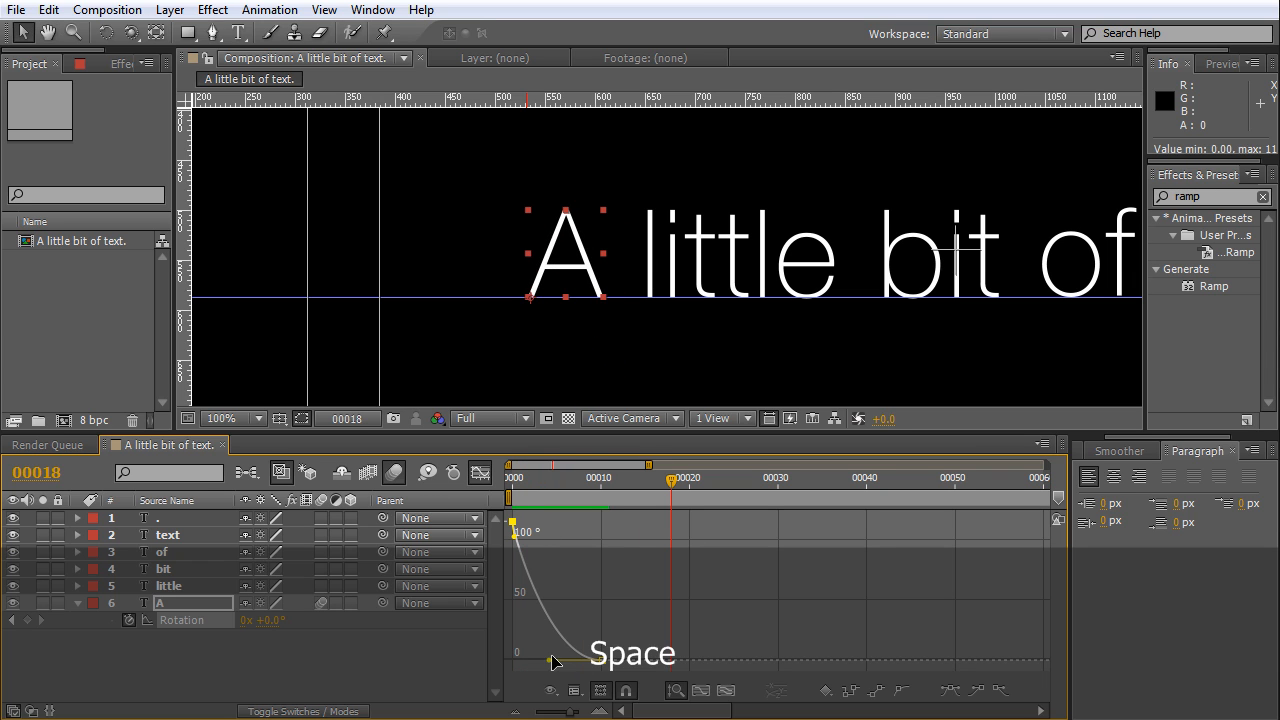
key("shift")
key("space")
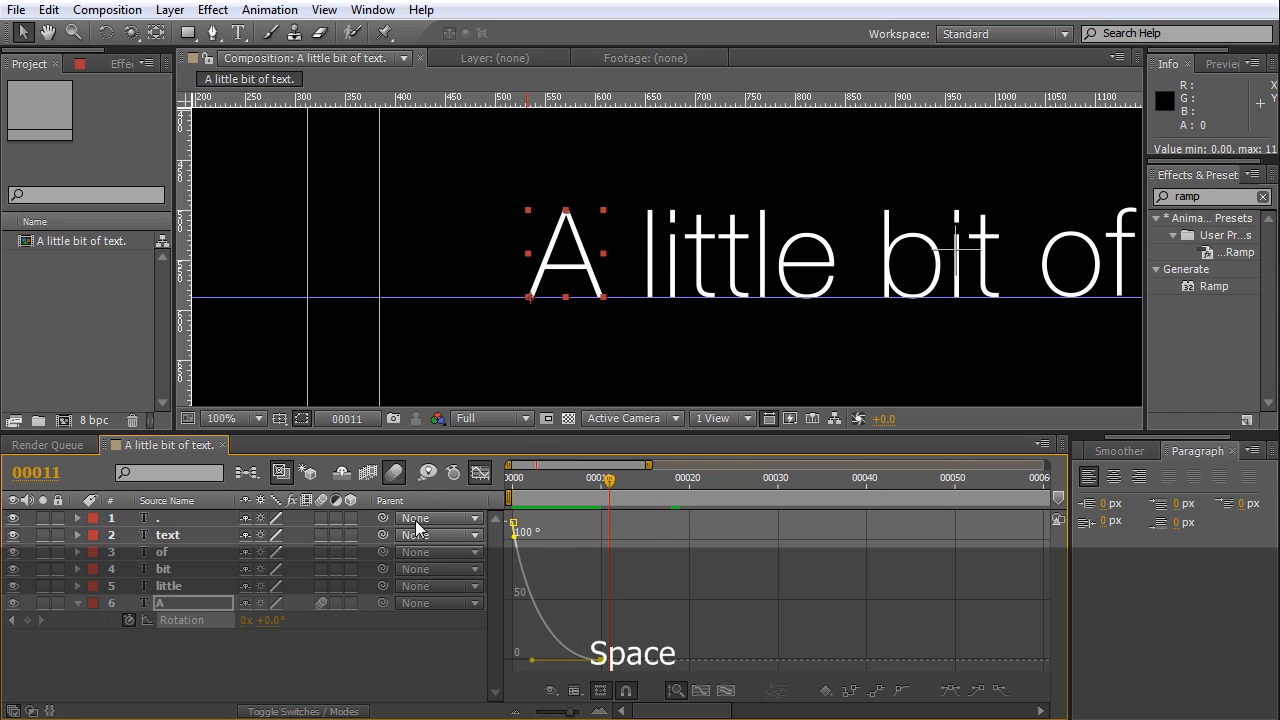
Leave the Graph Editor and add a 0% opacity keyframe to the "A" layer at frame 0.
left_click(480, 472)
left_click(196, 603)
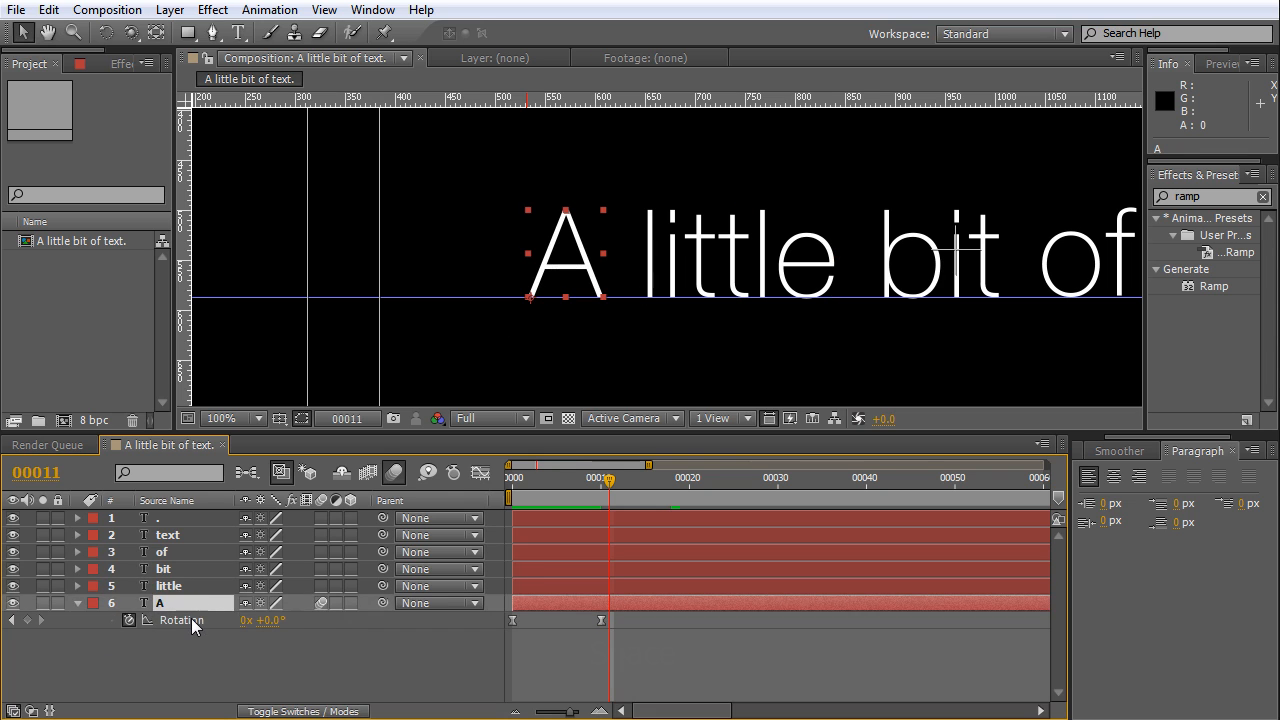
key("t")
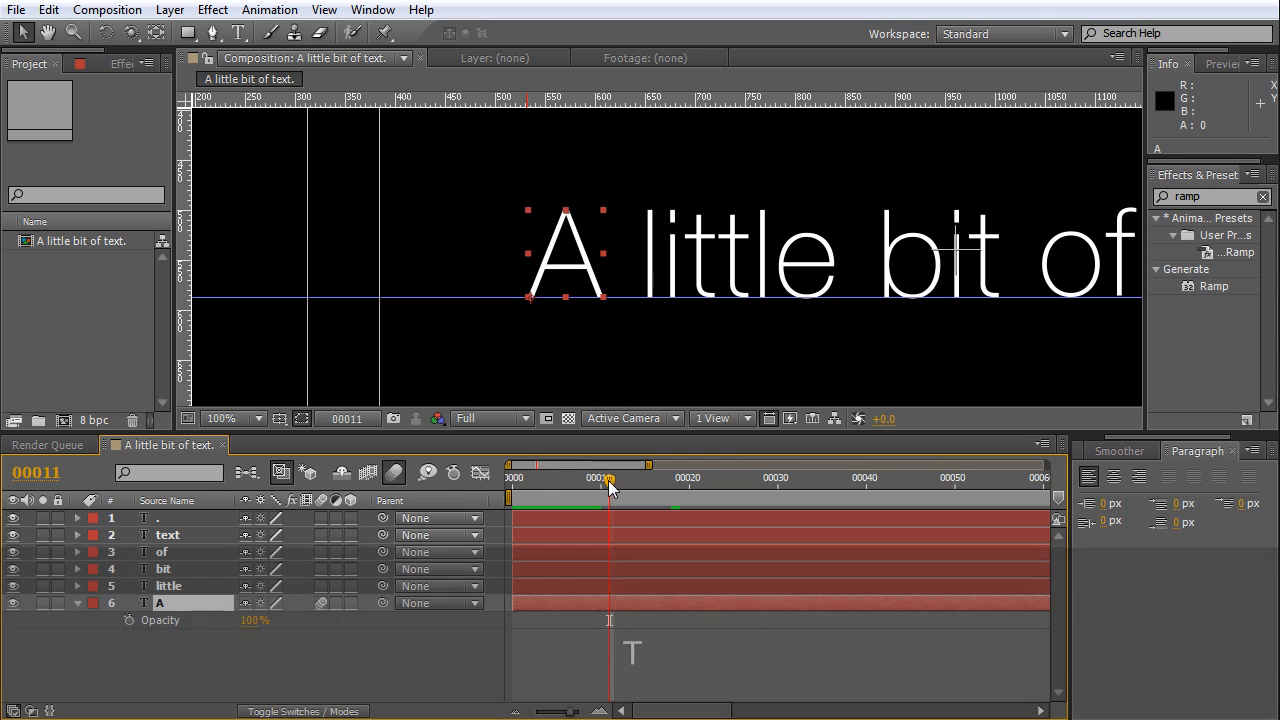
key("Home")
left_click_drag(258, 624, 73, 637)
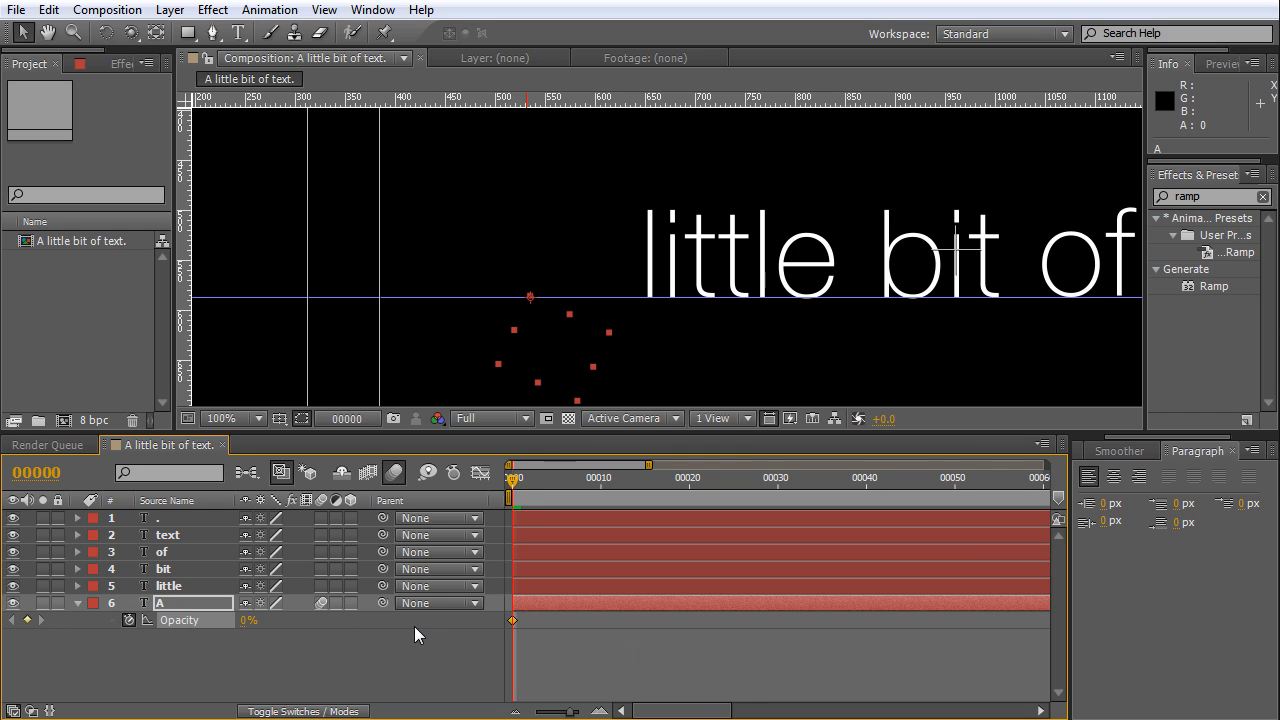
Set the "A" layer's opacity to 100% at frame 2 and preview the fade from frame 0.
key("Page_Down")
key("Page_Down")
left_click_drag(249, 621, 757, 623)
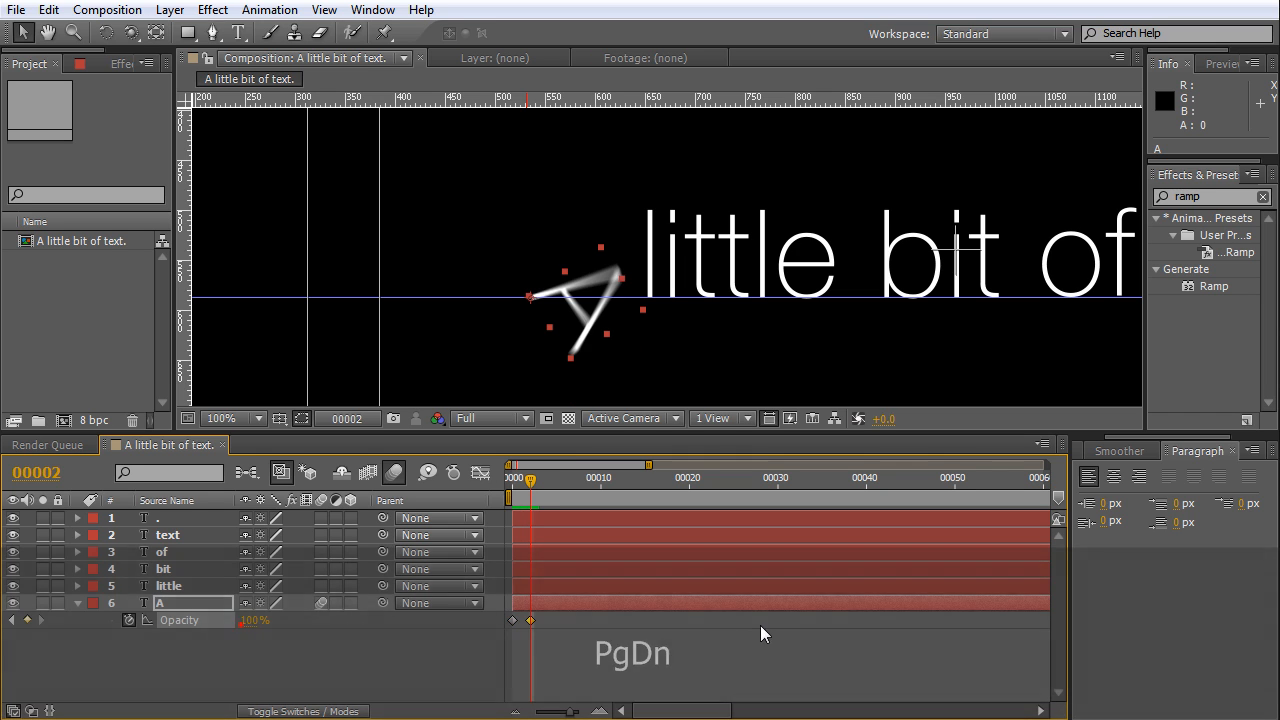
left_click_drag(535, 477, 358, 511)
left_click(400, 665)
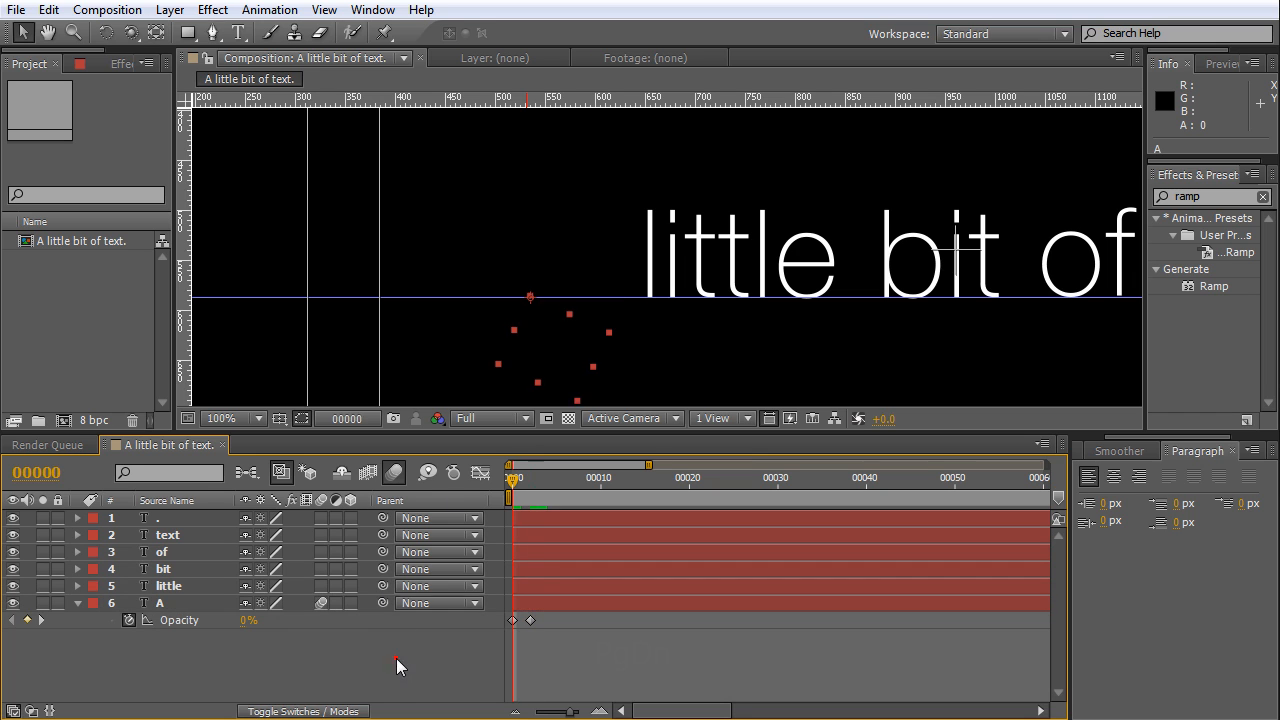
key("space")
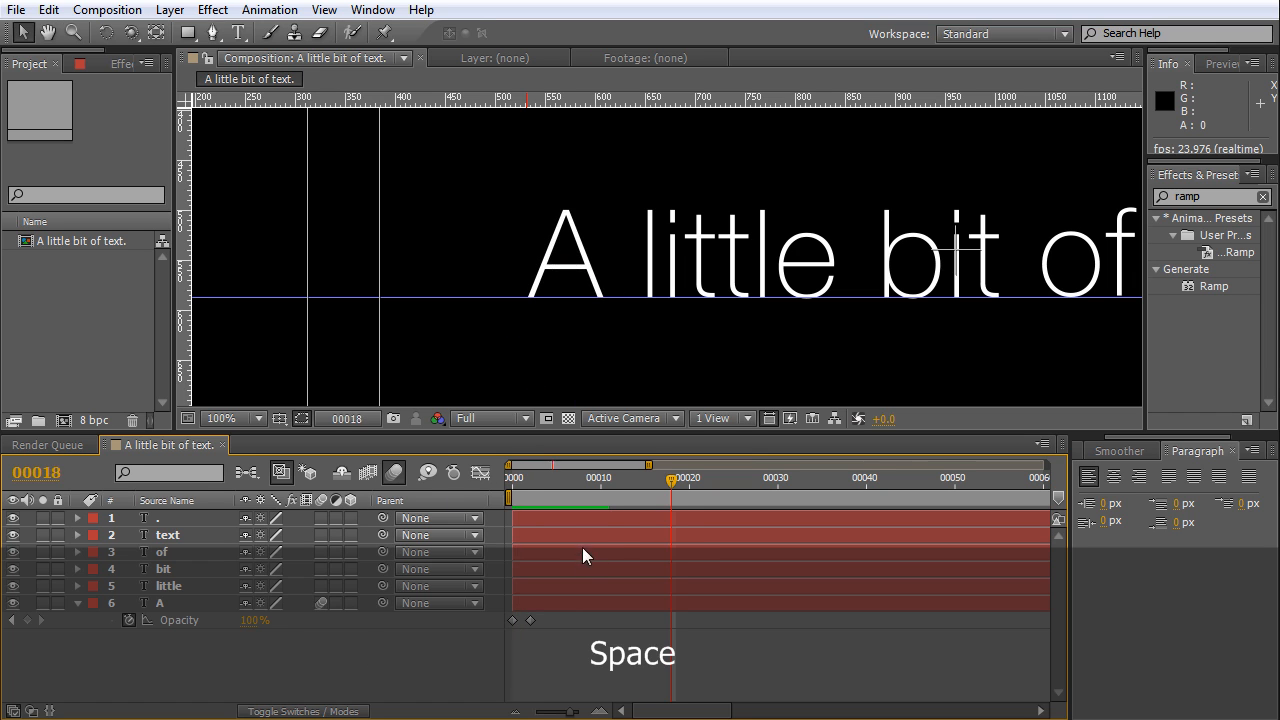
Move the 100% opacity keyframe of the "A" layer to frame 3, extend it to frame 4, and preview the fade.
left_click(532, 515)
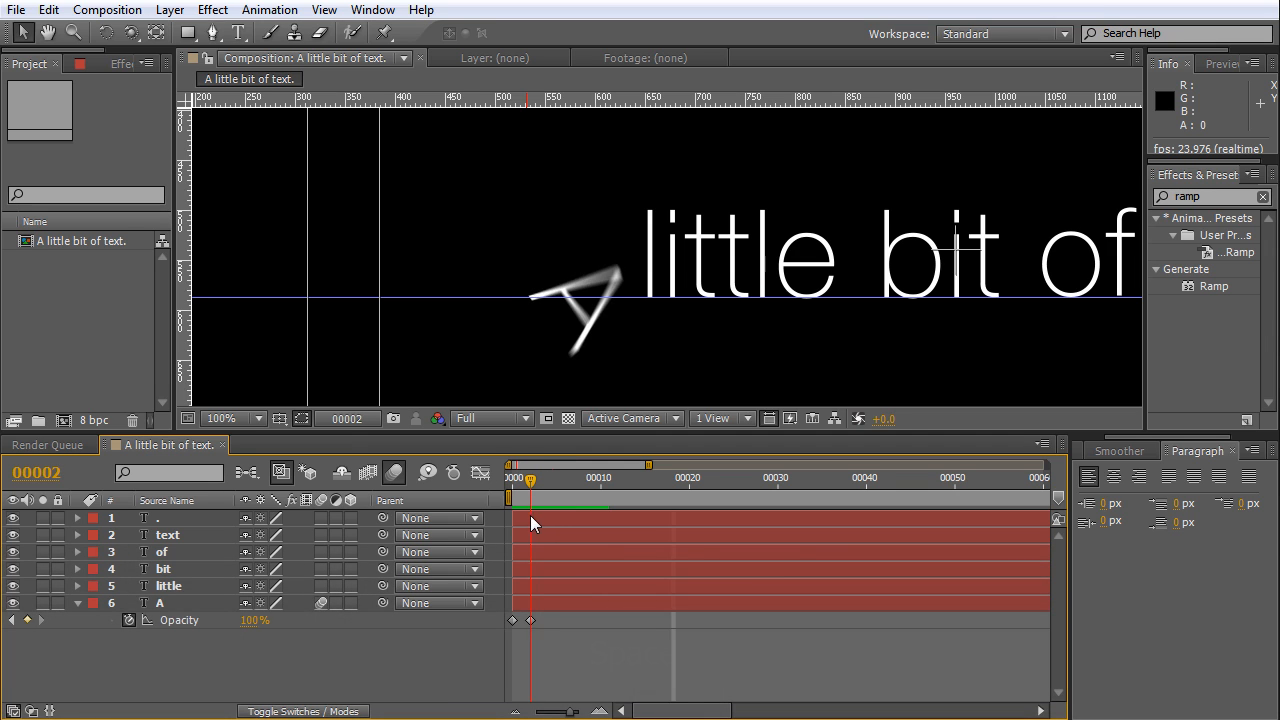
left_click(532, 619)
key("space")
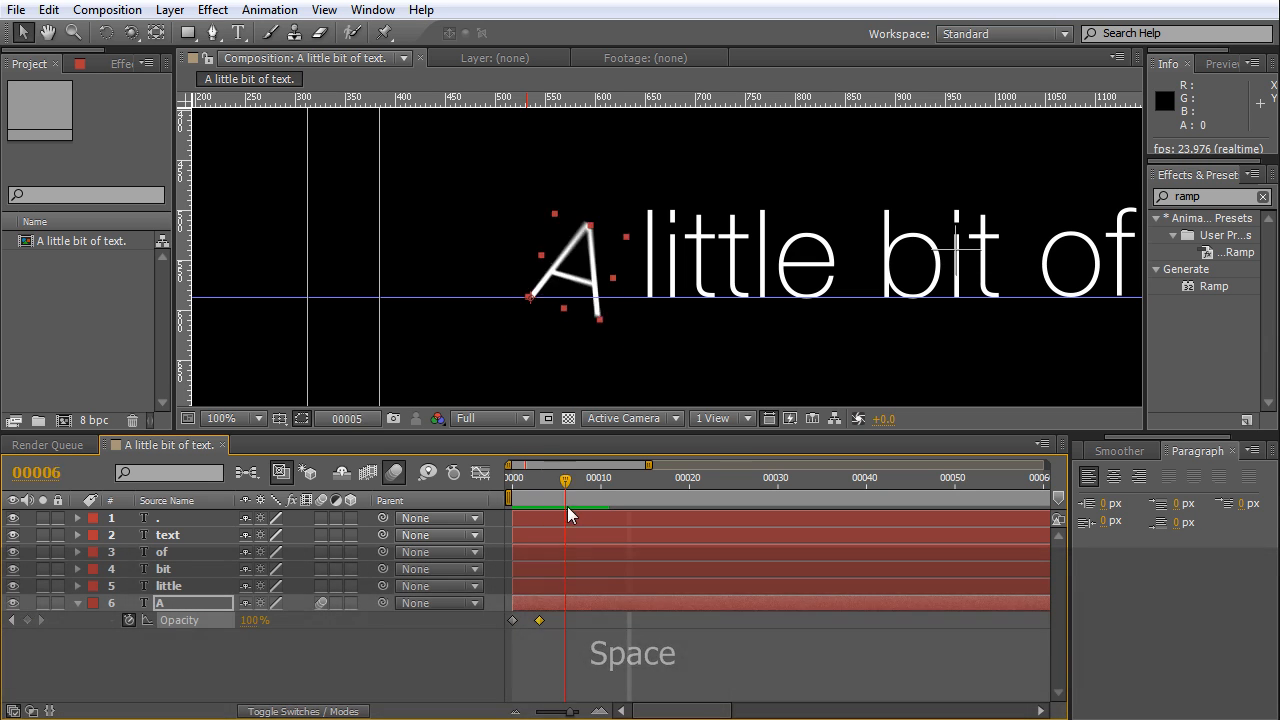
left_click(553, 511)
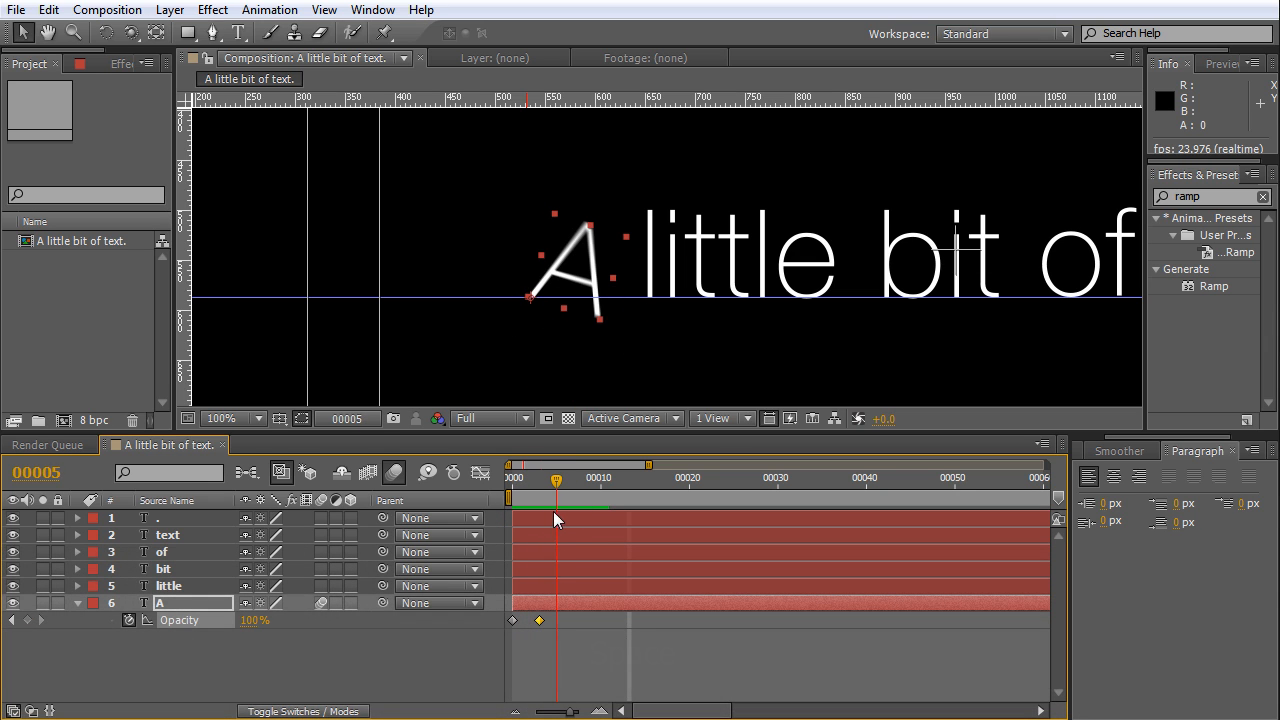
left_click_drag(539, 620, 546, 622)
left_click_drag(559, 470, 513, 476)
key("space")
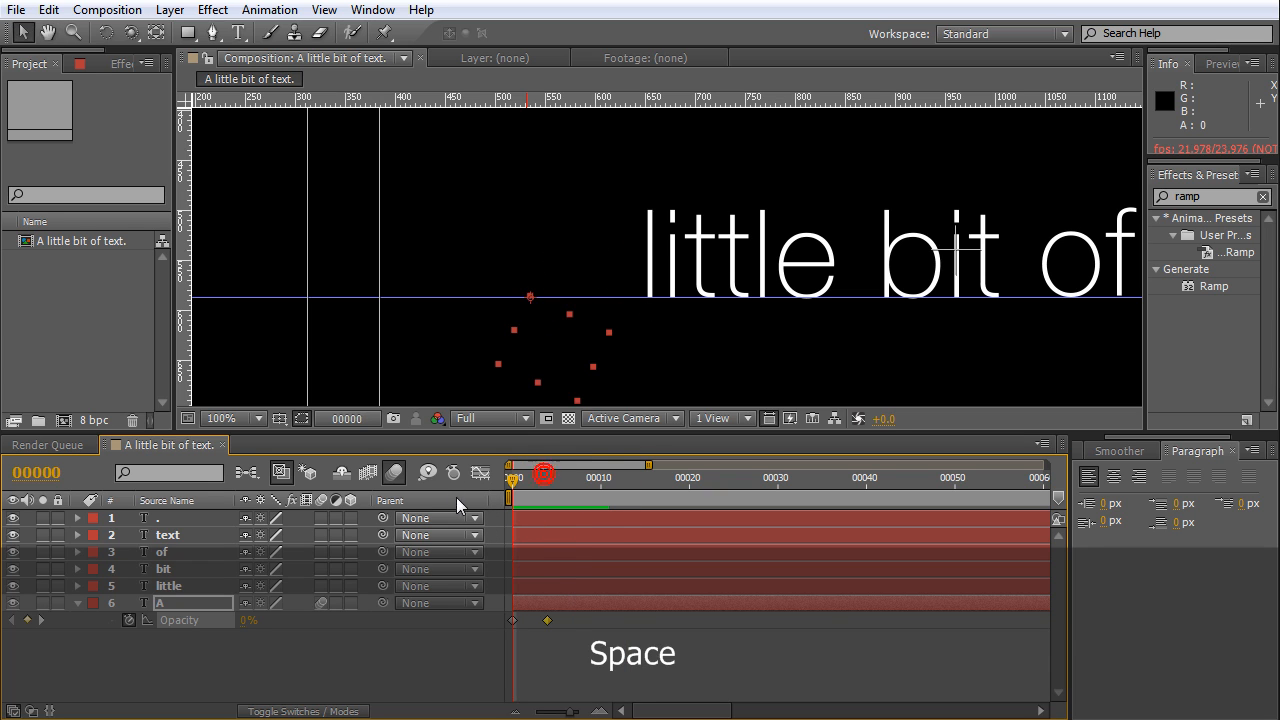
mouse_move(562, 494)
left_mouse_down()
mouse_move(535, 498)
mouse_move(546, 499)
left_mouse_up()
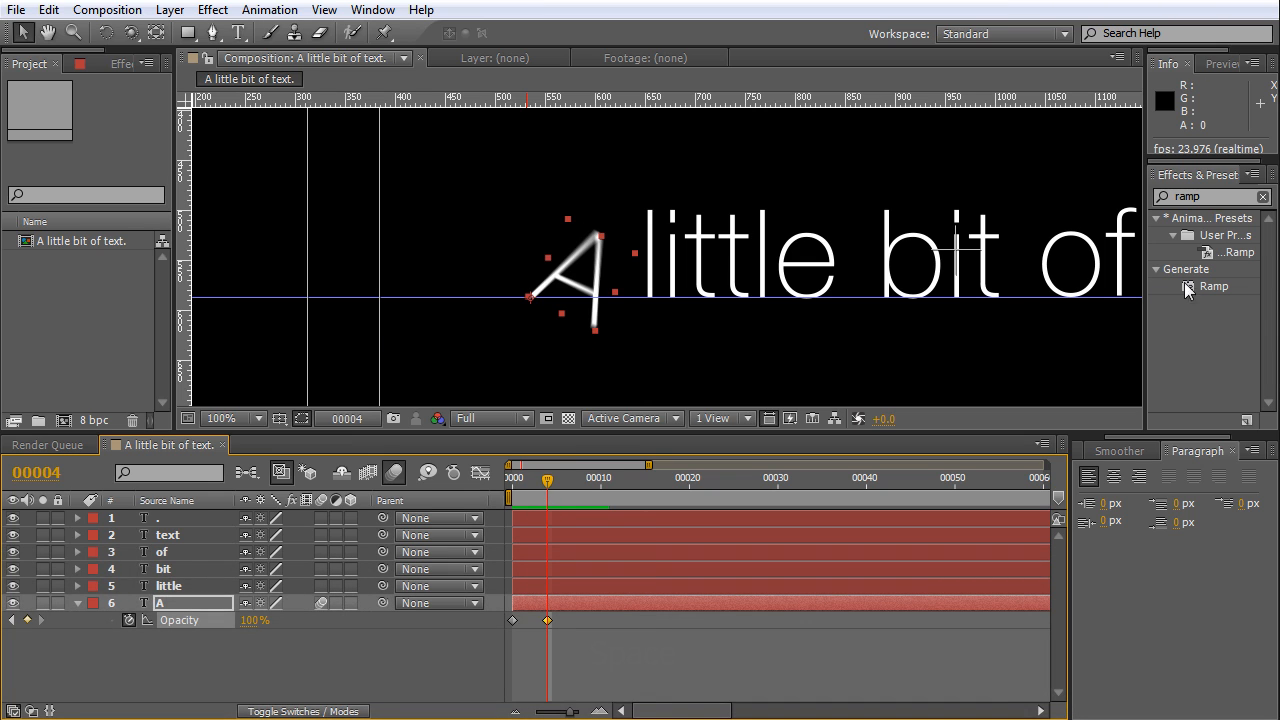
At frame 7, draw a rectangular mask around the word "little" on its own layer.
left_click_drag(545, 491, 574, 520)
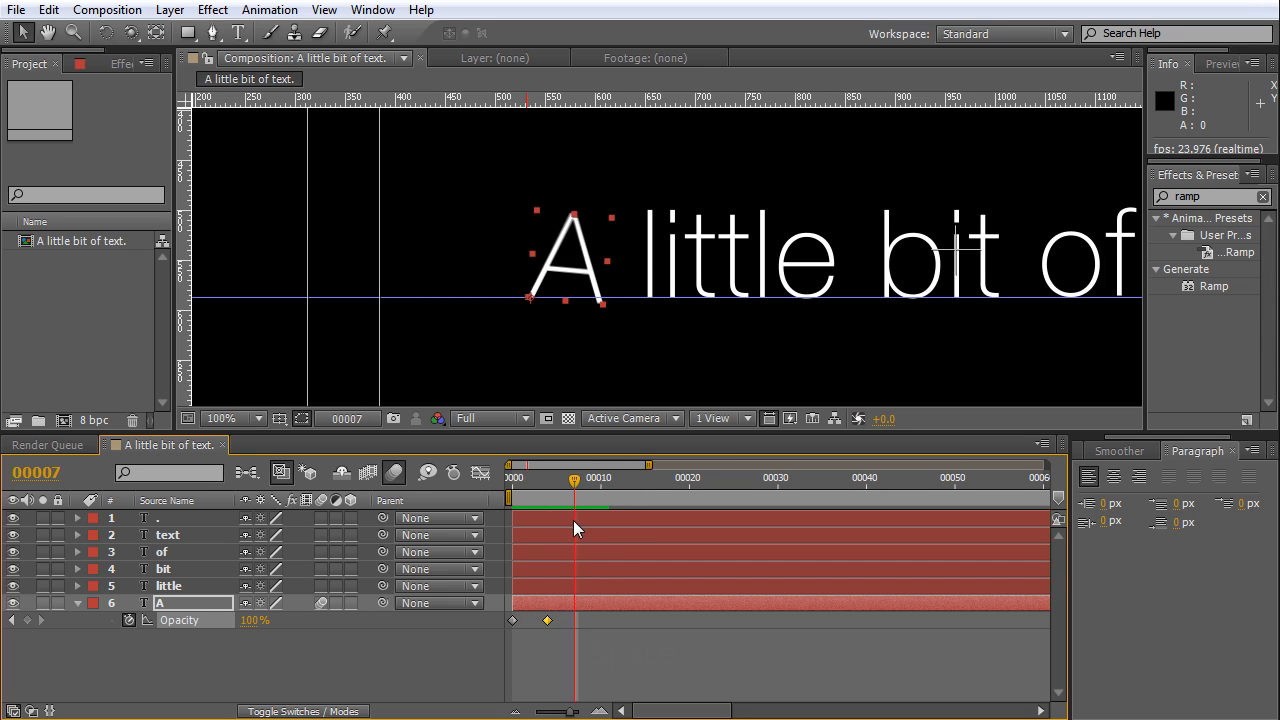
left_click(550, 587)
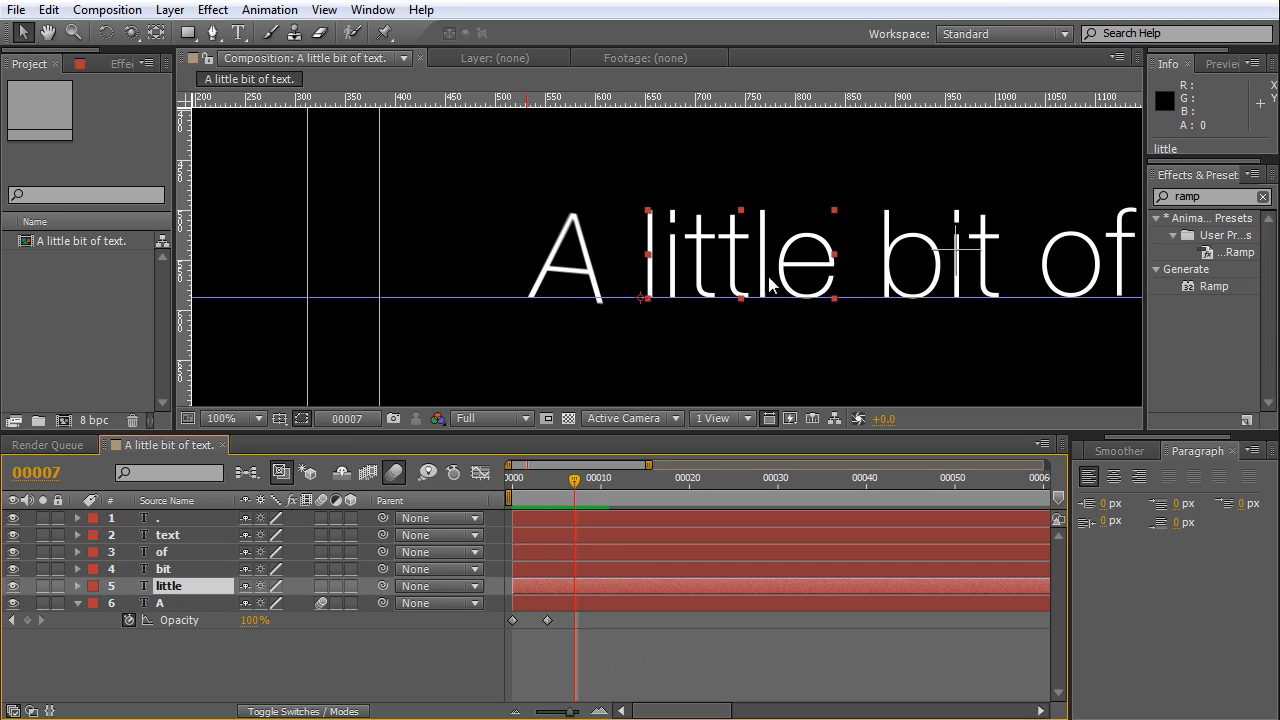
left_click(187, 33)
left_click_drag(638, 203, 843, 308)
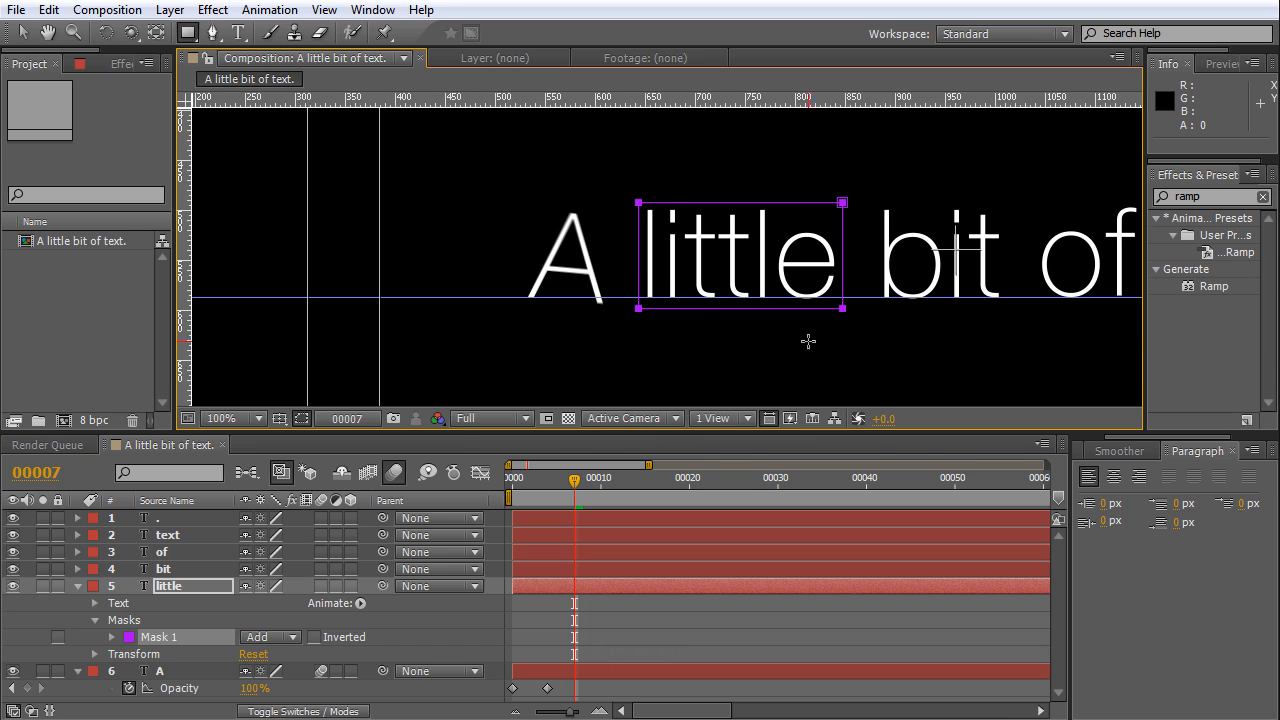
Tighten the "little" layer's mask by moving its left edge and bottom edge closer to the letters.
scroll(808, 341, "up", 1)
left_click(25, 37)
scroll(545, 216, "up", 1)
left_click(557, 254)
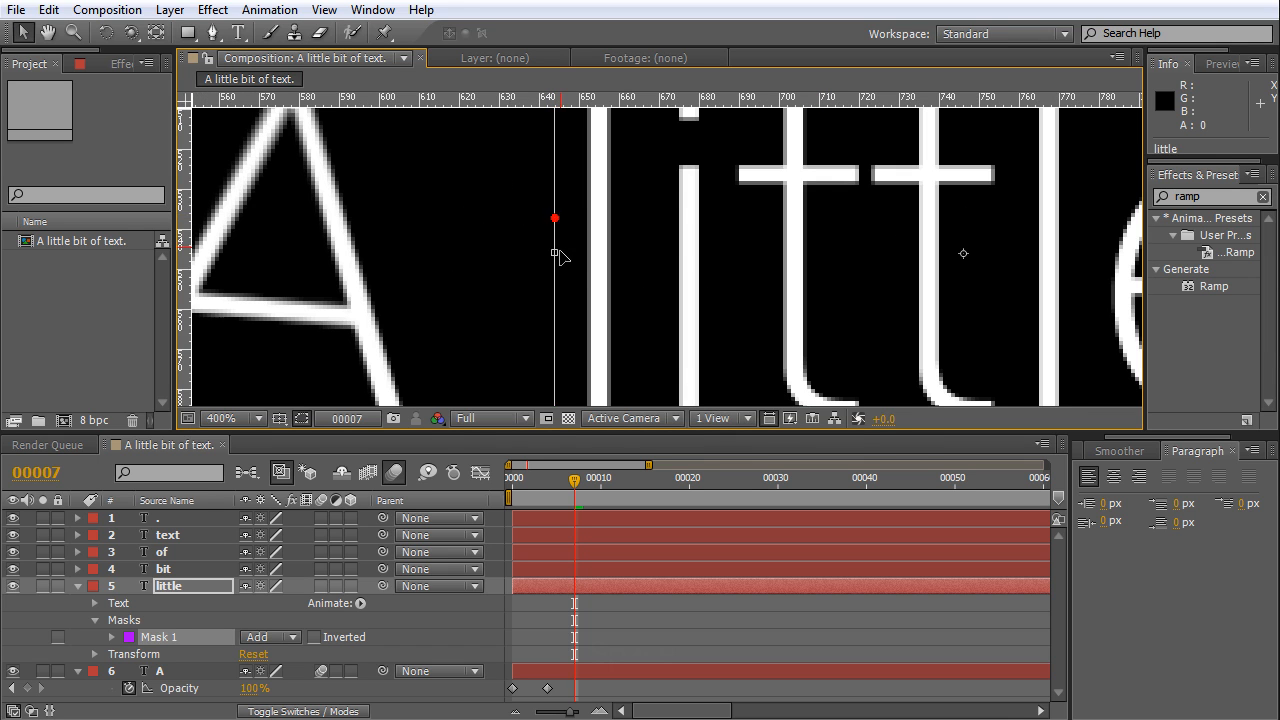
left_click_drag(557, 254, 577, 255)
scroll(573, 260, "down", 1)
key("space")
left_click_drag(886, 252, 729, 258)
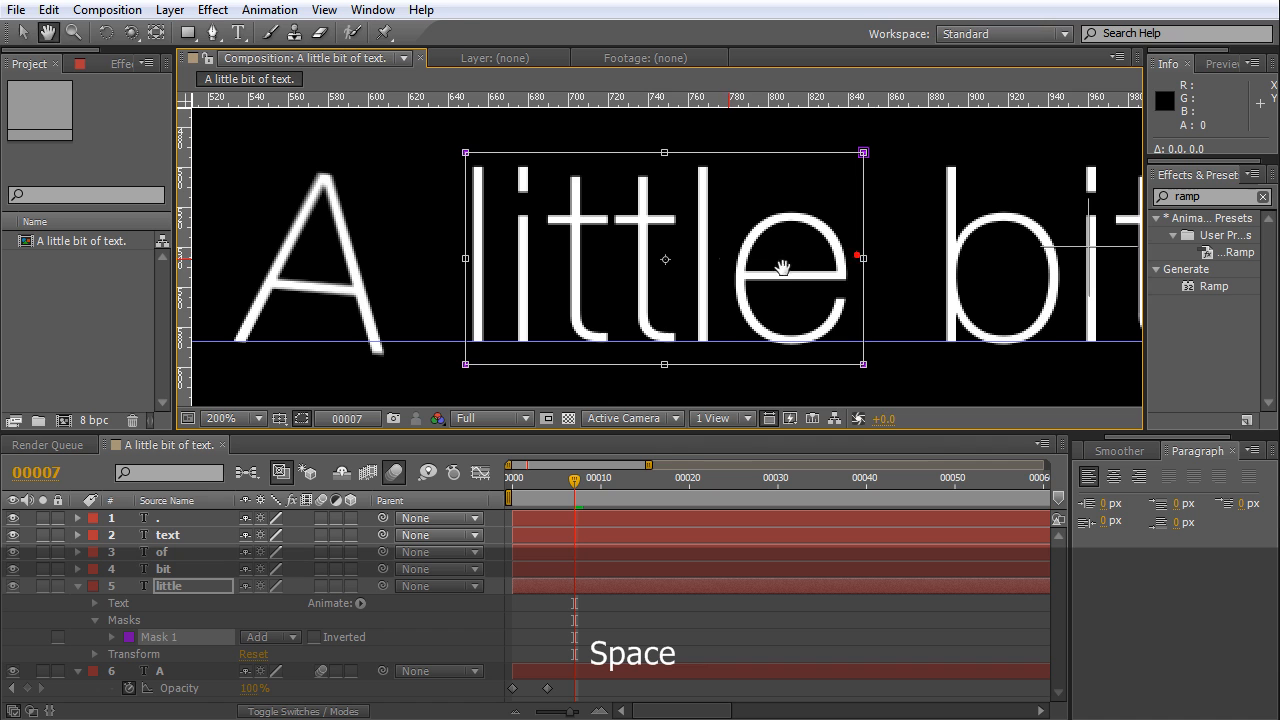
scroll(860, 264, "up", 1)
left_click_drag(700, 343, 684, 296)
key("space")
left_click_drag(723, 203, 694, 242)
scroll(729, 300, "down", 1)
key("space")
key("Return")
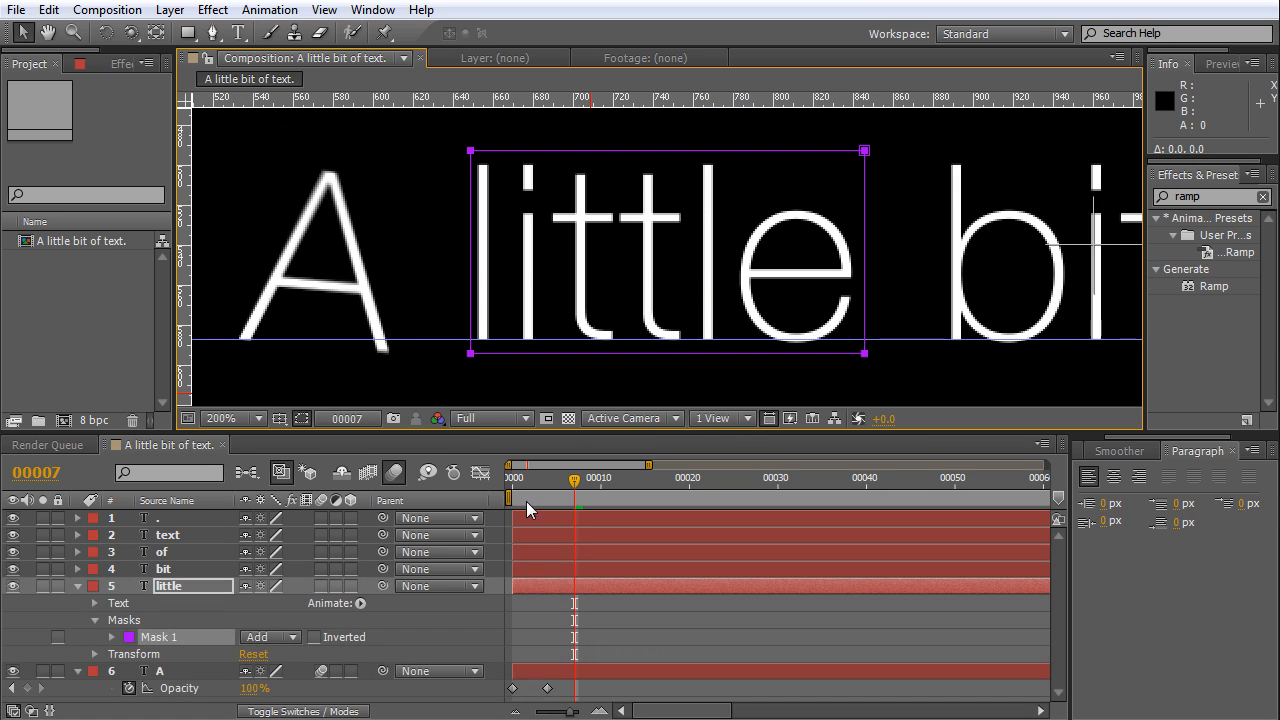
Make the "little" layer start at frame 7.
left_click_drag(528, 497, 637, 500)
left_click_drag(560, 587, 616, 593)
left_click_drag(595, 500, 585, 479)
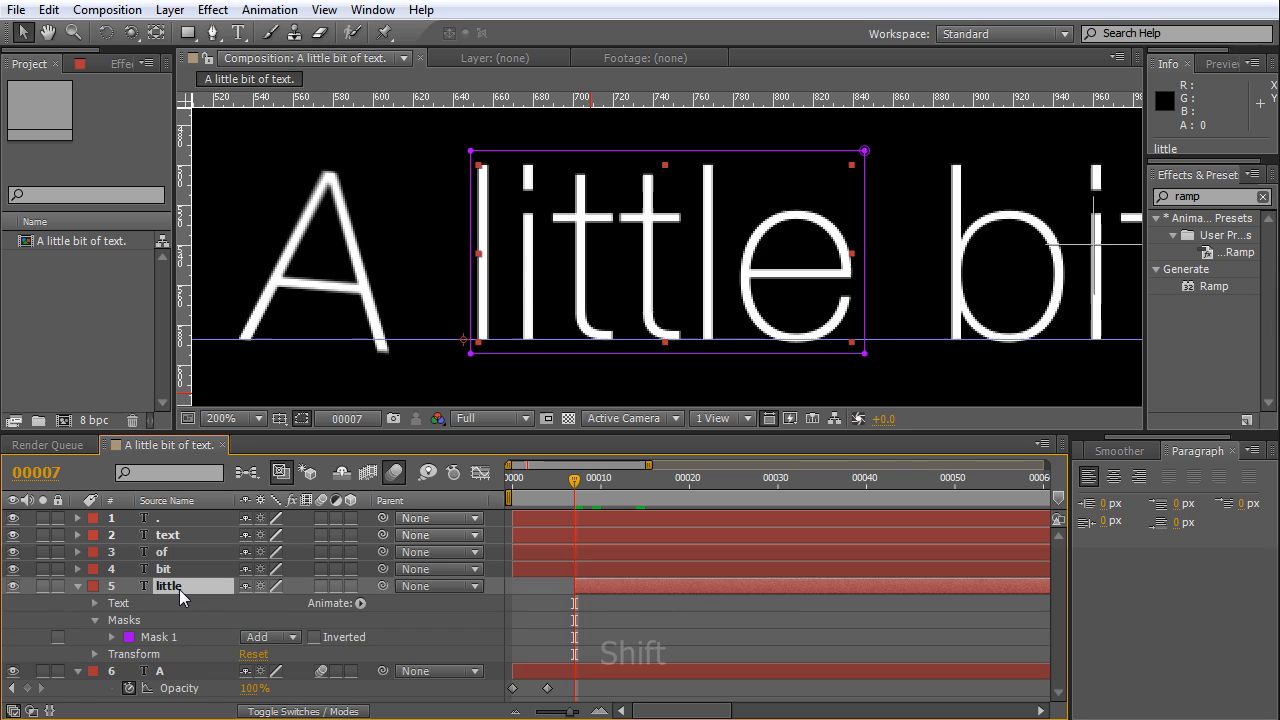
Add a Position keyframe to the "little" layer and move it ten frames ahead to frame 17.
key("p")
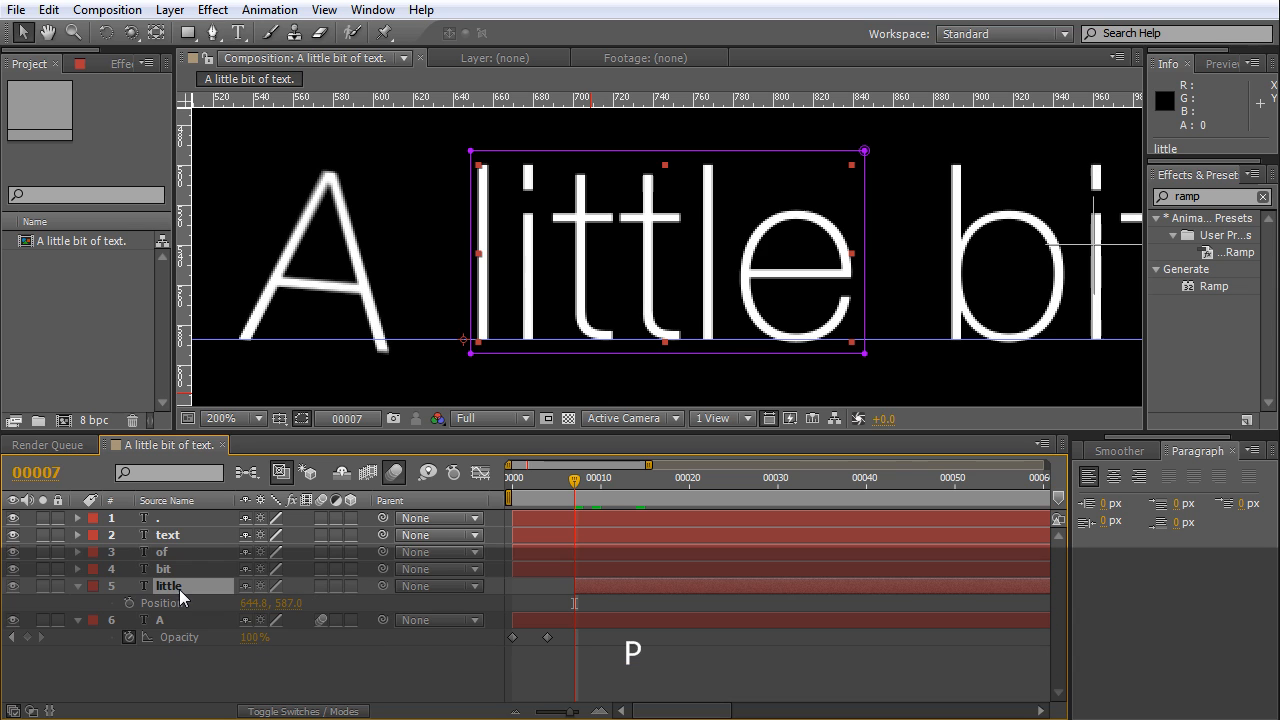
left_click(130, 603)
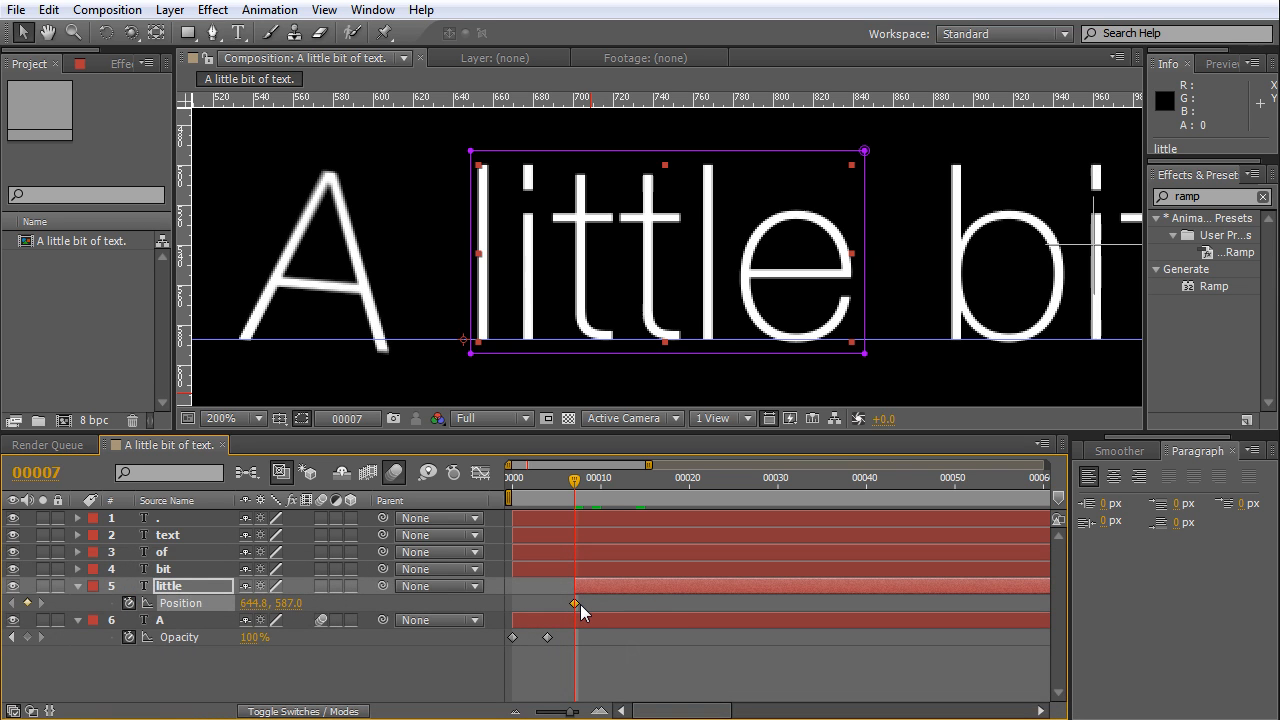
mouse_move(578, 603)
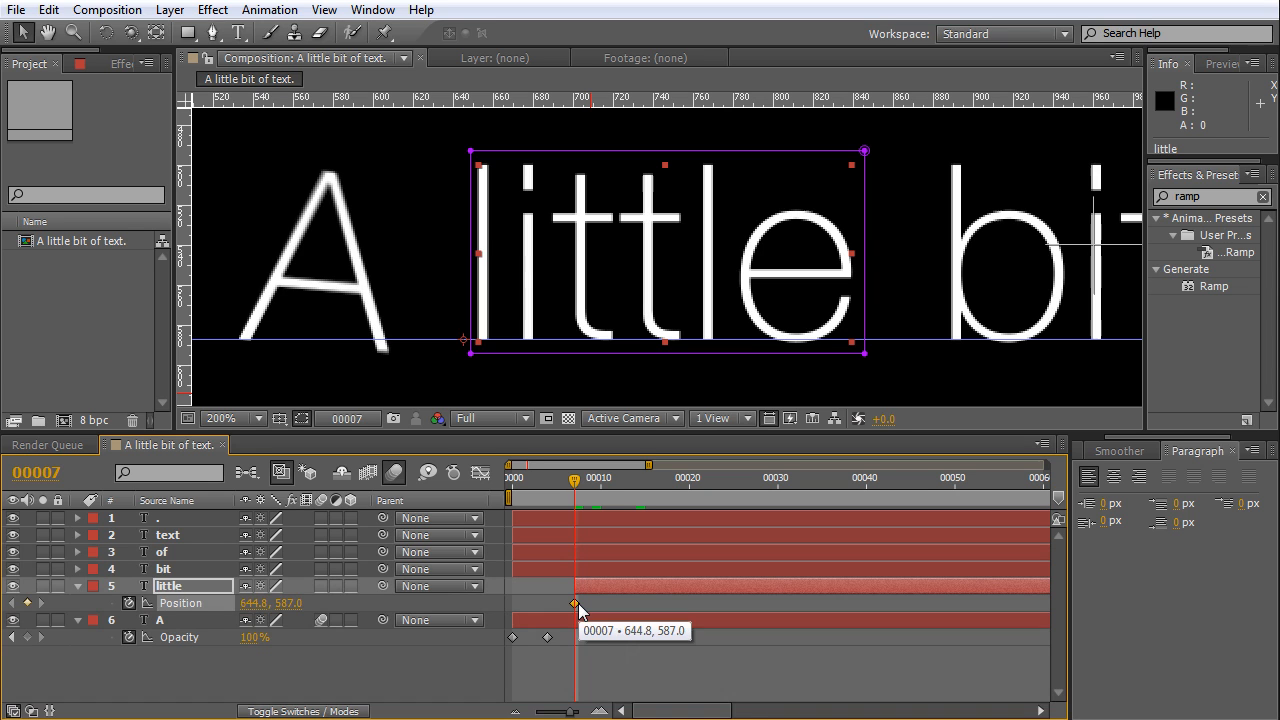
key("shift+Page_Down")
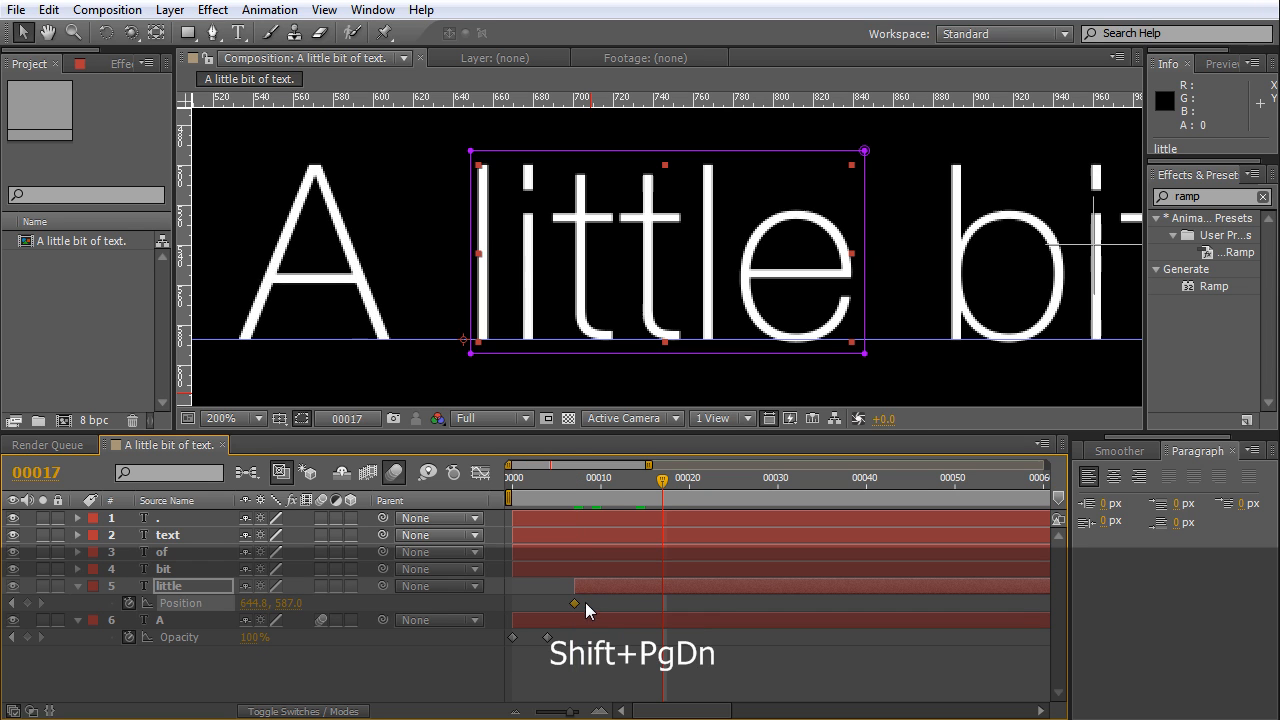
left_click_drag(575, 603, 662, 604)
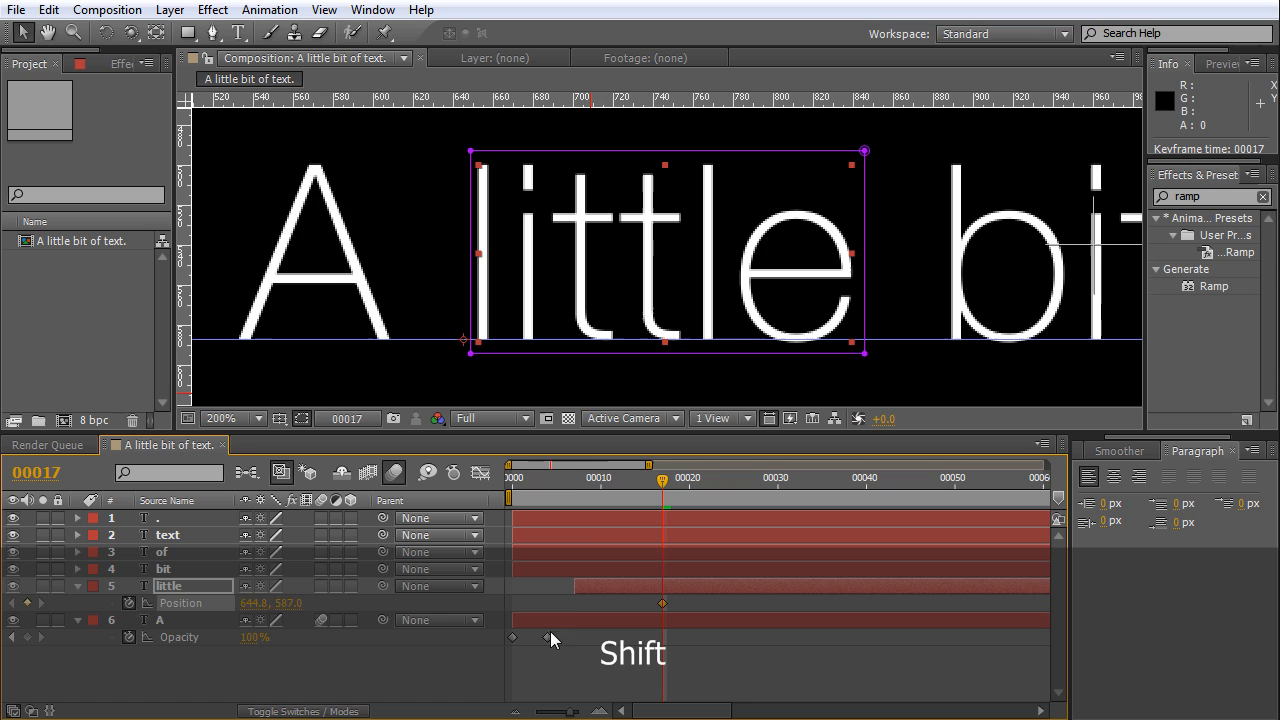
Shift the "little" layer to start at frame 10, in line with the last rotation keyframe of the "A" layer.
left_click(574, 494)
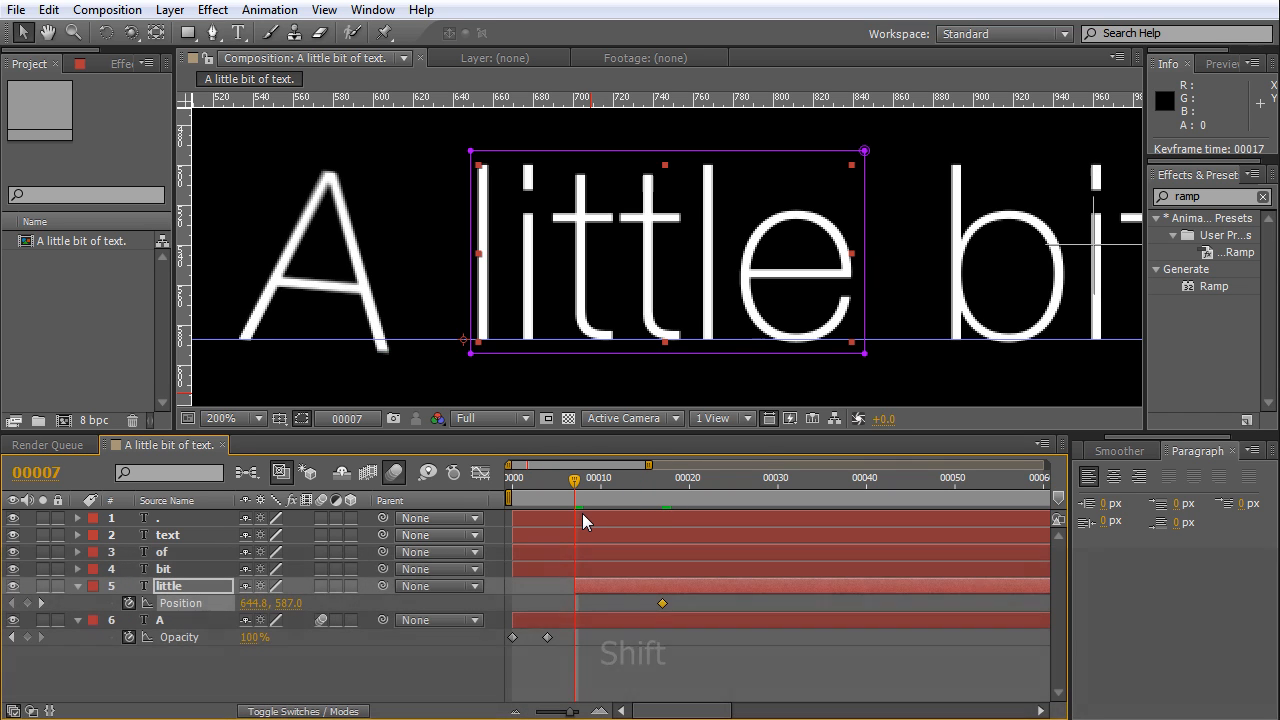
left_click_drag(586, 570, 552, 591)
mouse_move(555, 497)
left_mouse_down()
mouse_move(540, 497)
mouse_move(566, 497)
left_mouse_up()
left_click(575, 621)
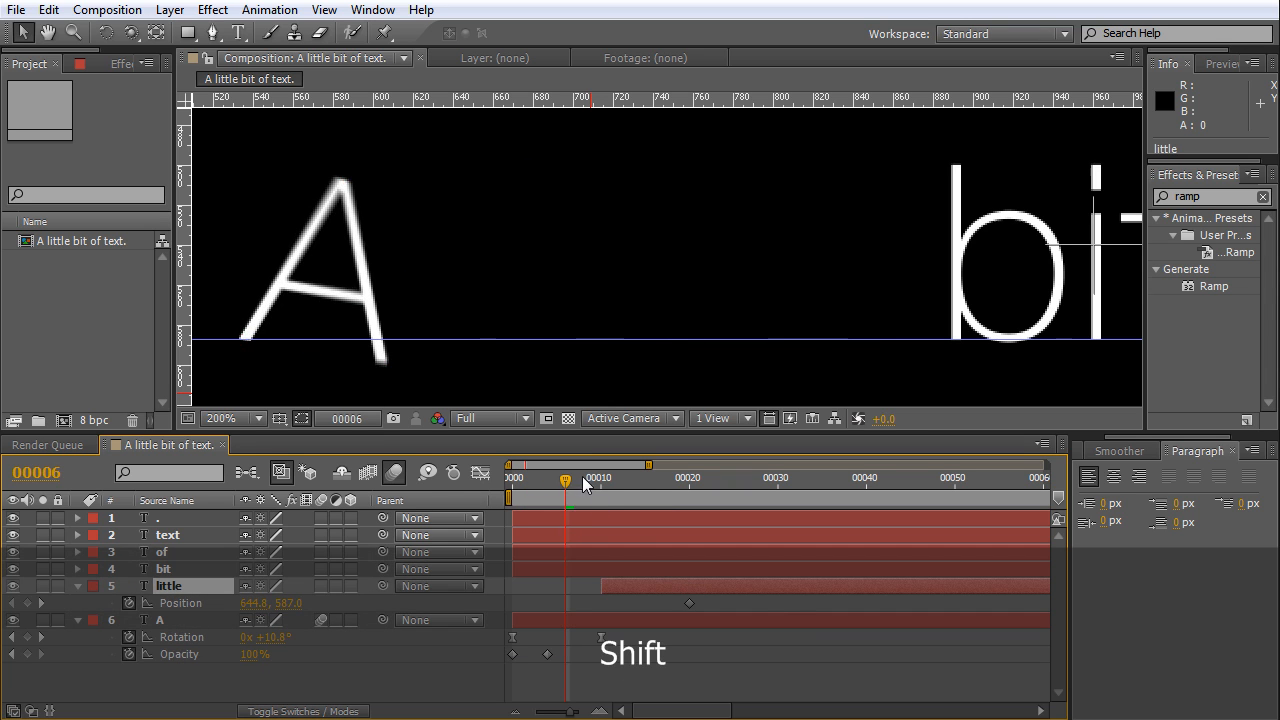
left_click_drag(583, 477, 603, 508)
key("u")
left_click(206, 643)
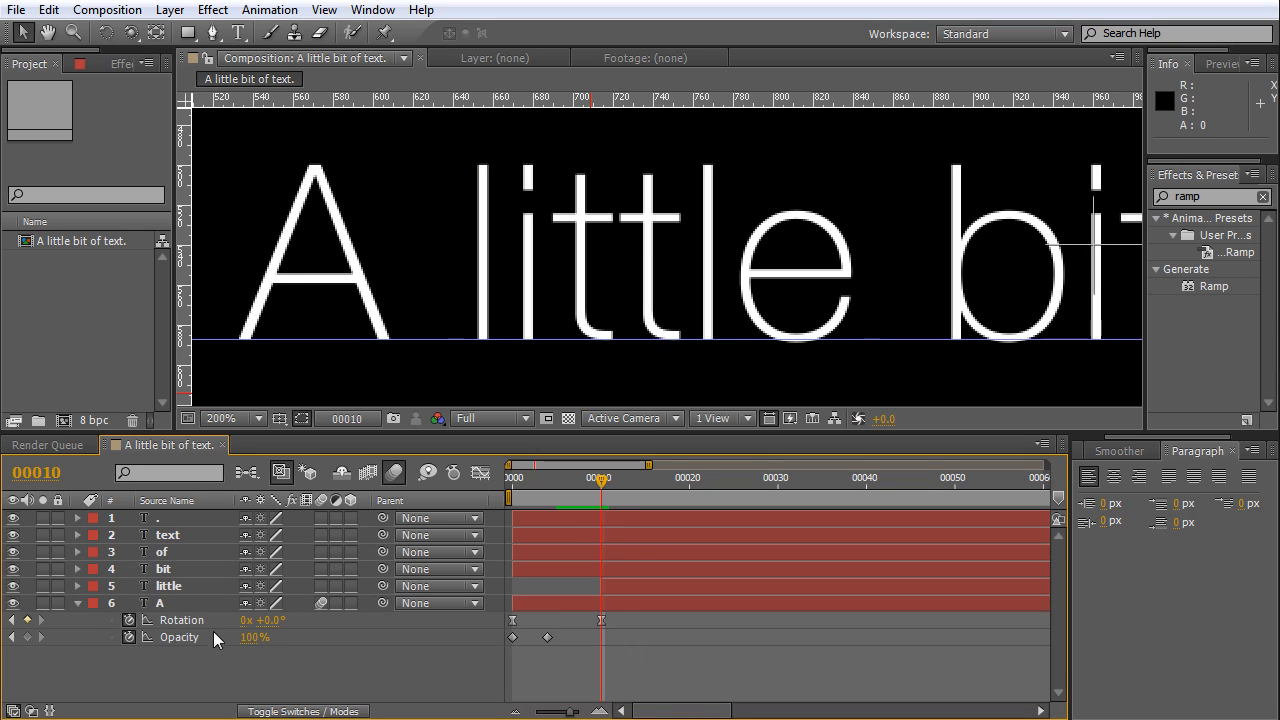
Add a Mask Path keyframe to the "little" layer and move it to frame 20, in line with the Position keyframe.
left_click(150, 585)
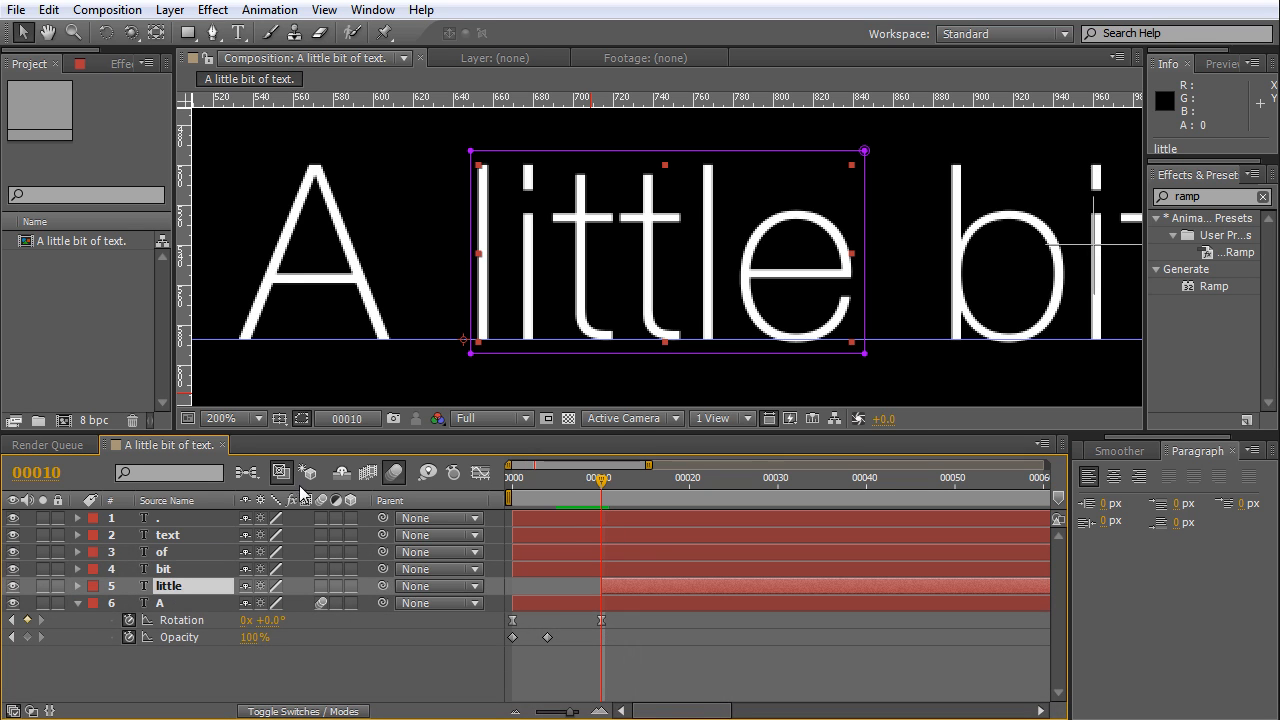
key("m")
key("m")
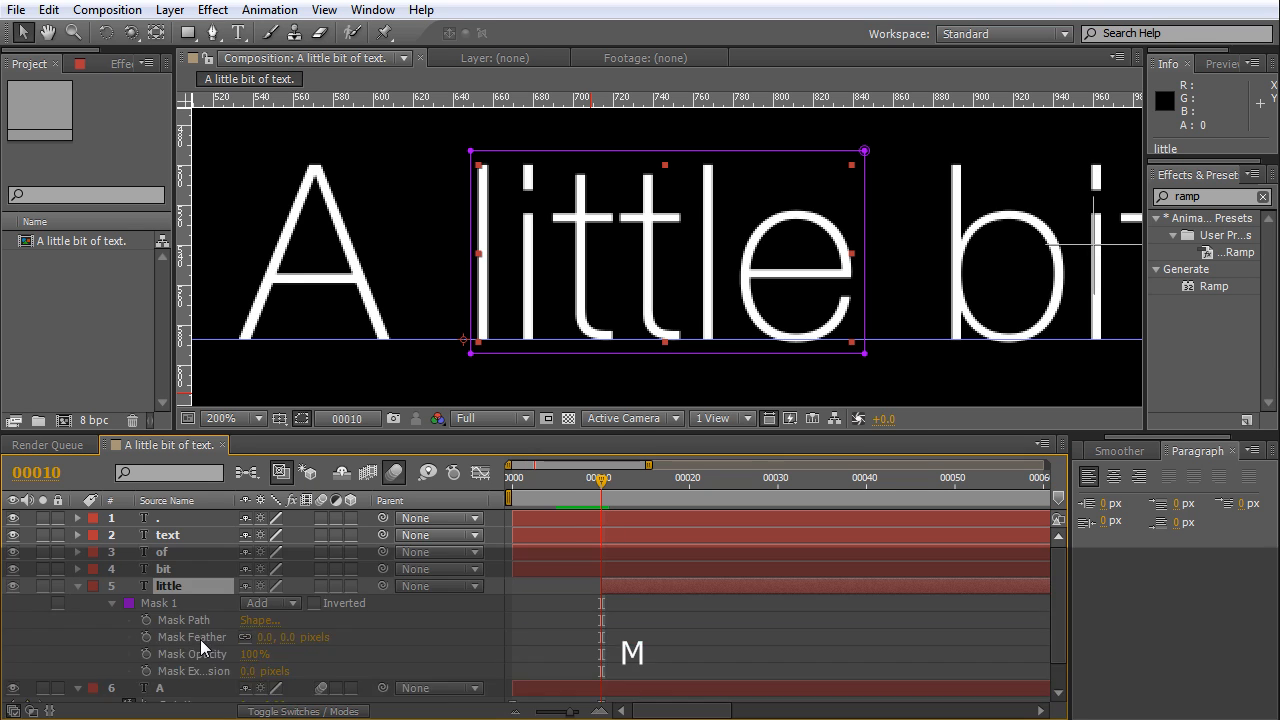
left_click(146, 620)
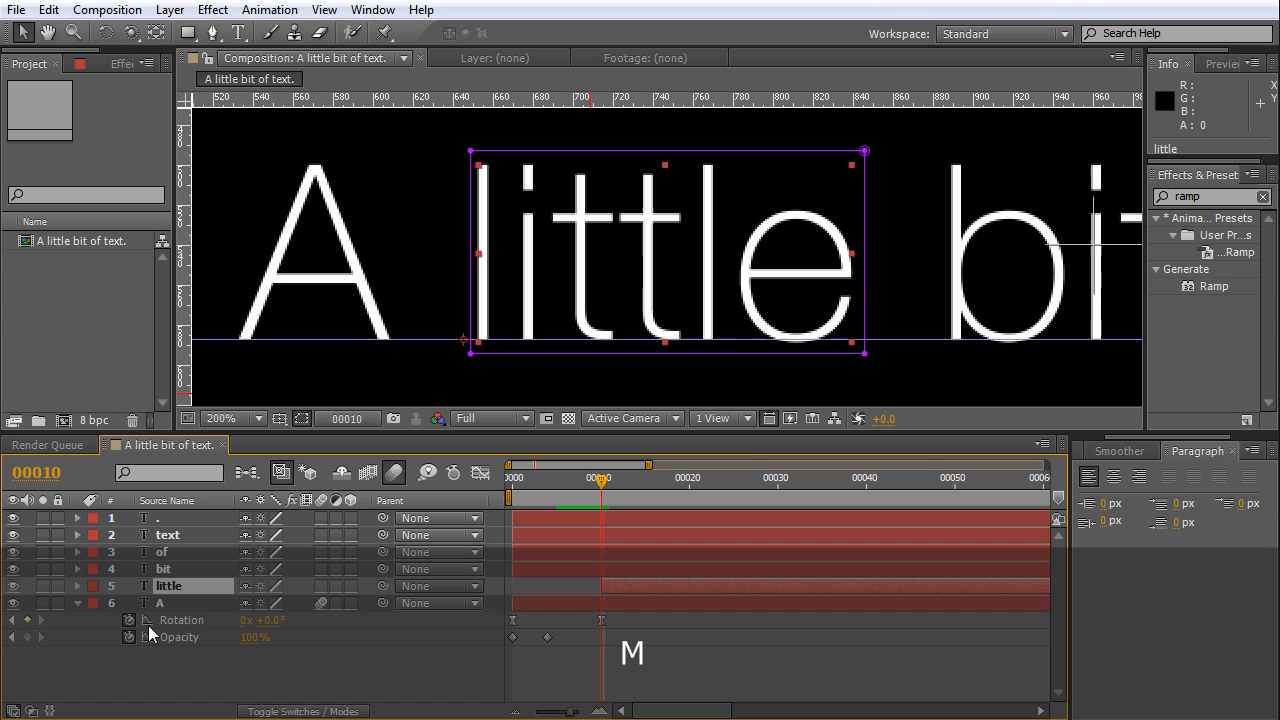
key("m")
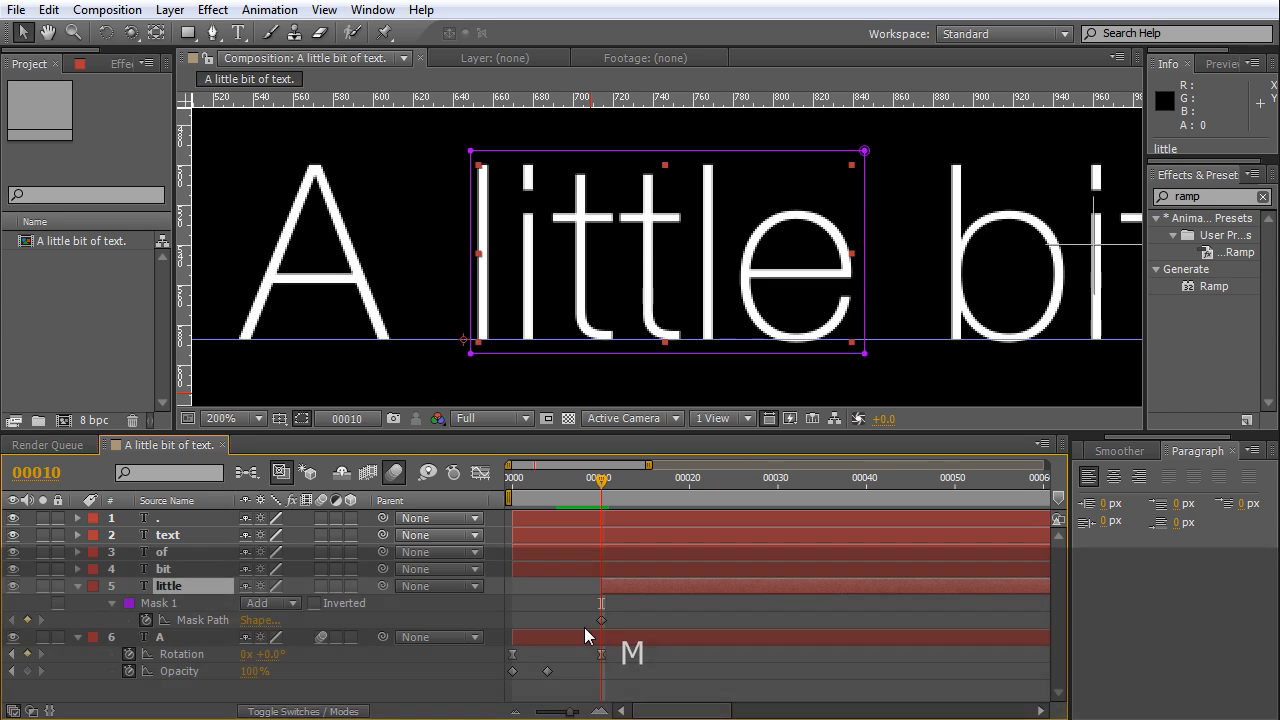
key("u")
left_click_drag(600, 621, 694, 632)
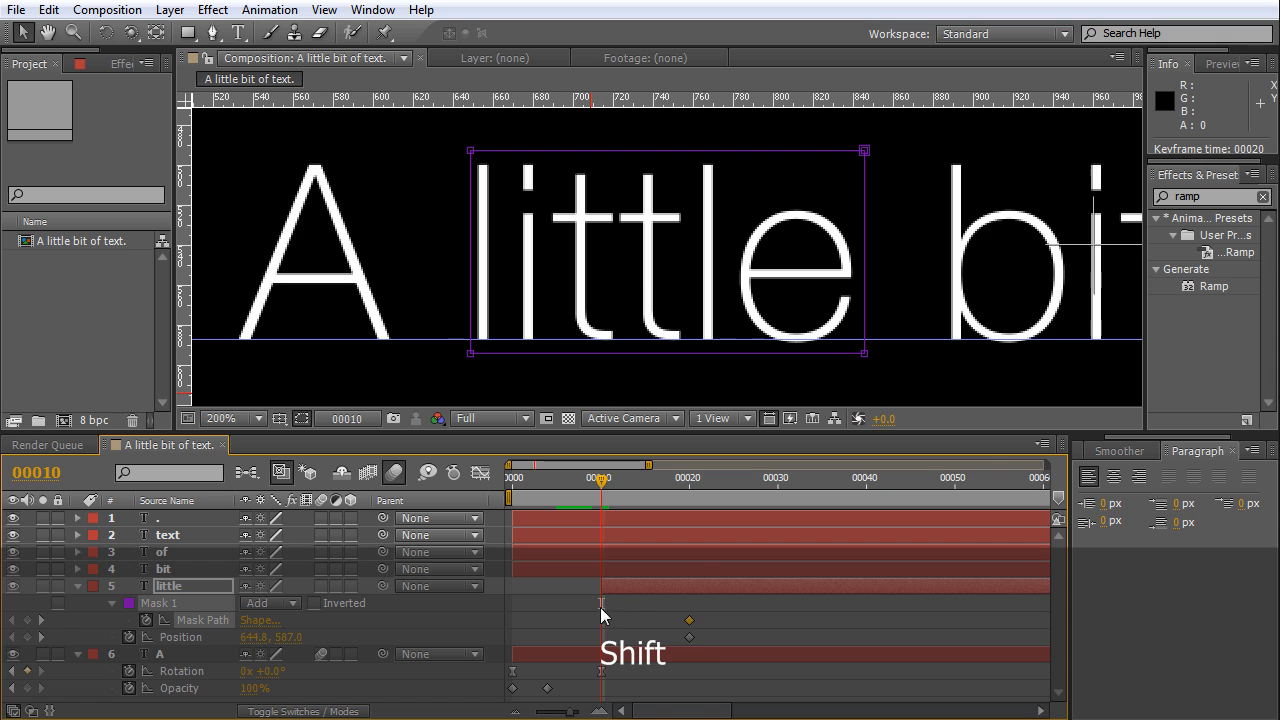
left_click_drag(687, 619, 626, 621)
left_click_drag(695, 634, 645, 628)
left_click_drag(531, 626, 686, 626)
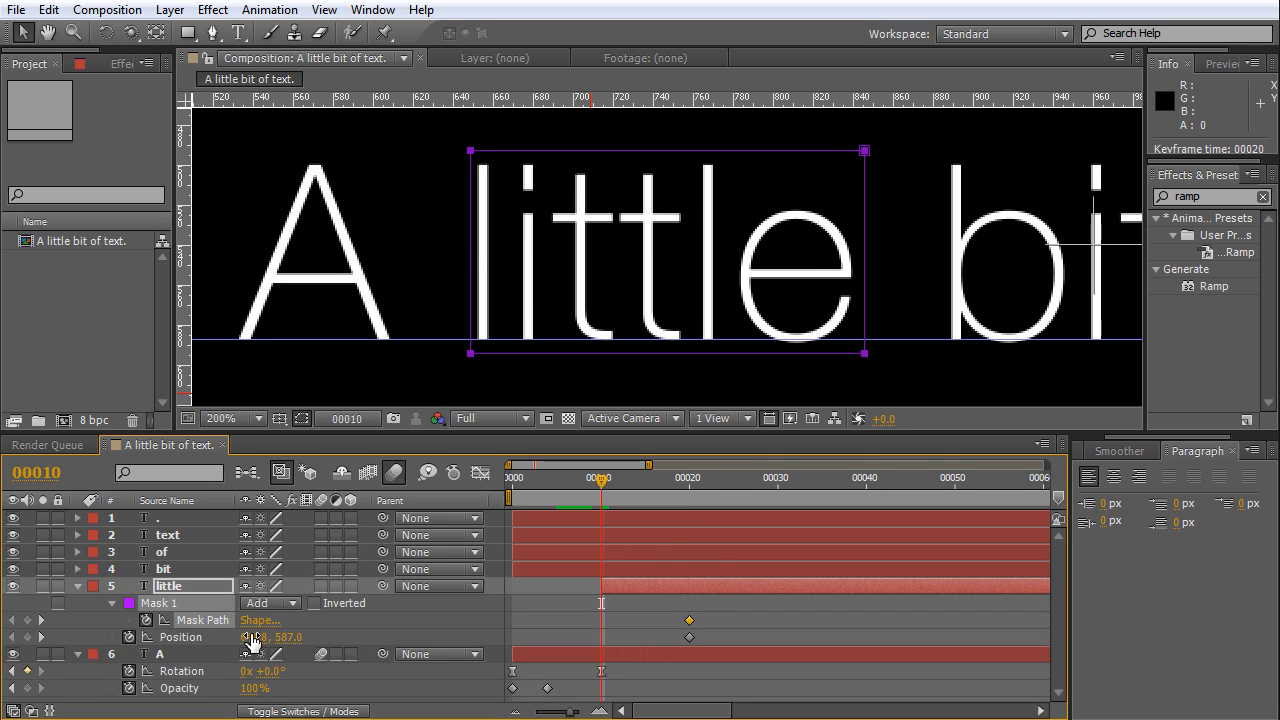
At frame 10, set the "little" layer's horizontal position to 449.8 so the word sits left of its final place.
left_click_drag(249, 636, 62, 641)
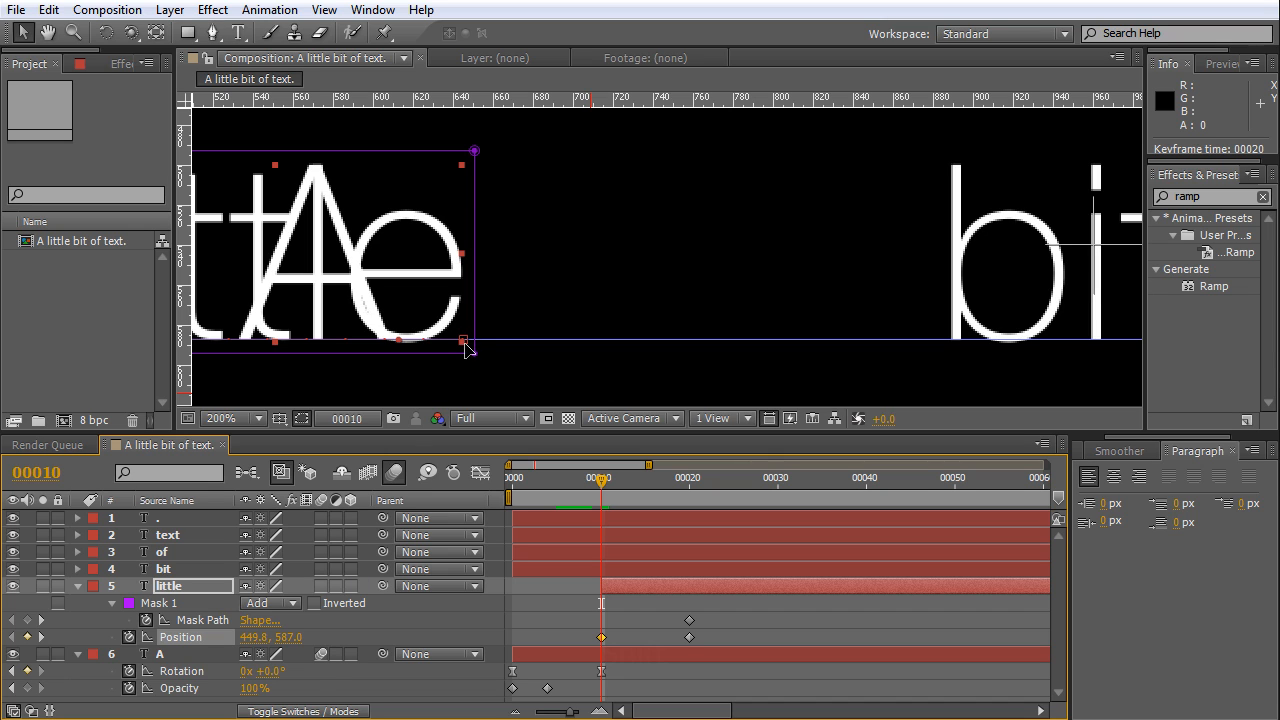
scroll(467, 340, "up", 2)
left_click_drag(466, 340, 720, 288)
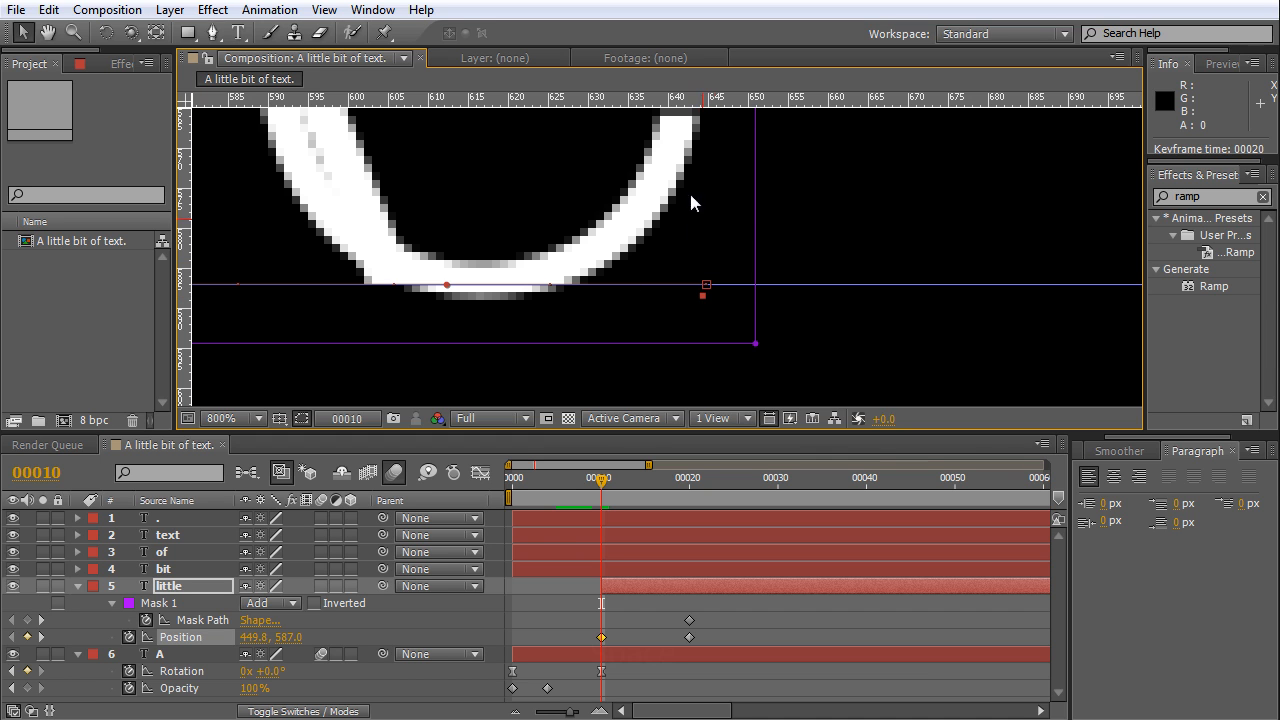
scroll(633, 310, "down", 1)
left_click_drag(688, 257, 577, 352)
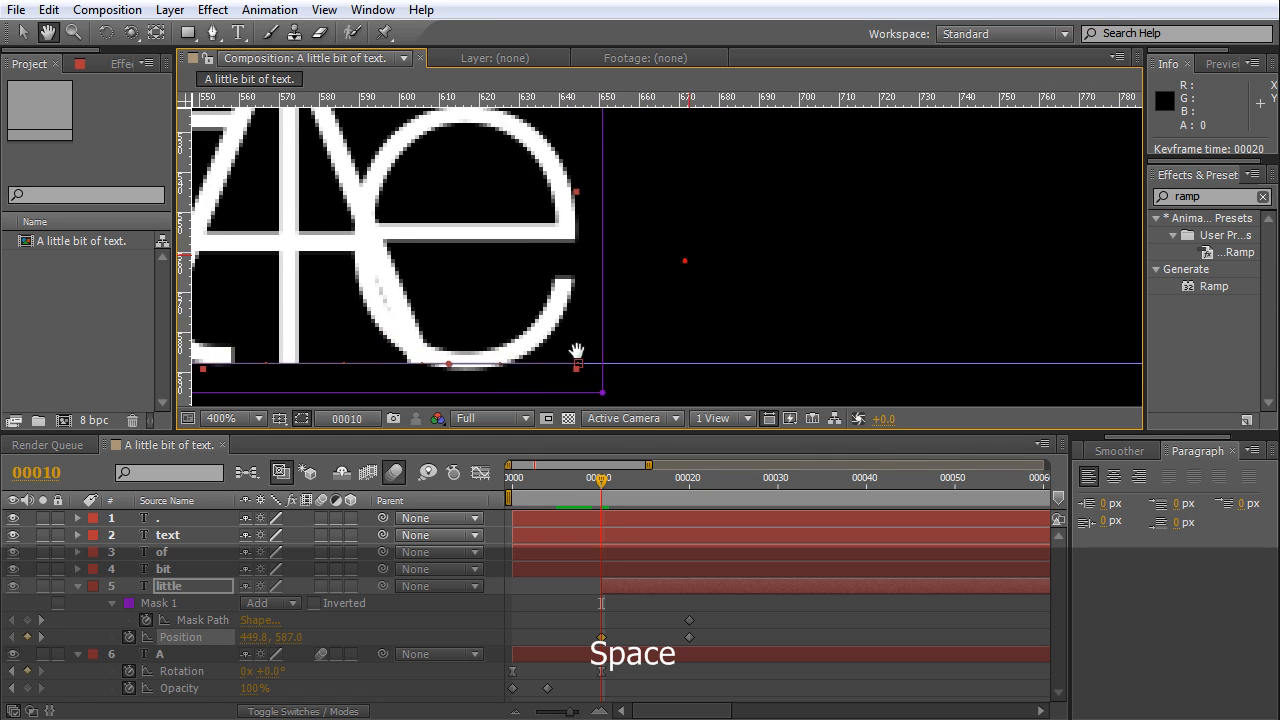
scroll(596, 361, "down", 1)
mouse_move(601, 479)
left_mouse_down()
mouse_move(692, 505)
mouse_move(604, 500)
left_mouse_up()
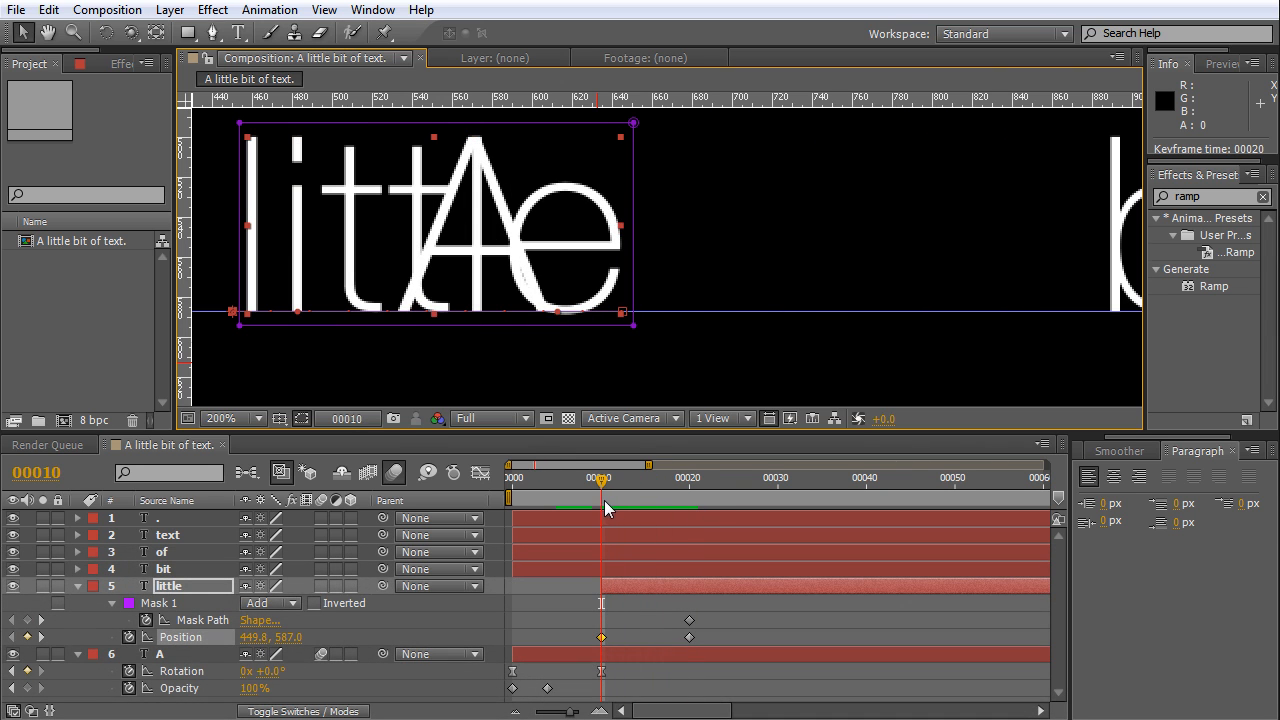
At frame 10, collapse the "little" layer's mask to a vertical line at its right edge so the word is hidden.
double_click(237, 195)
left_click_drag(238, 224, 638, 252)
key("Return")
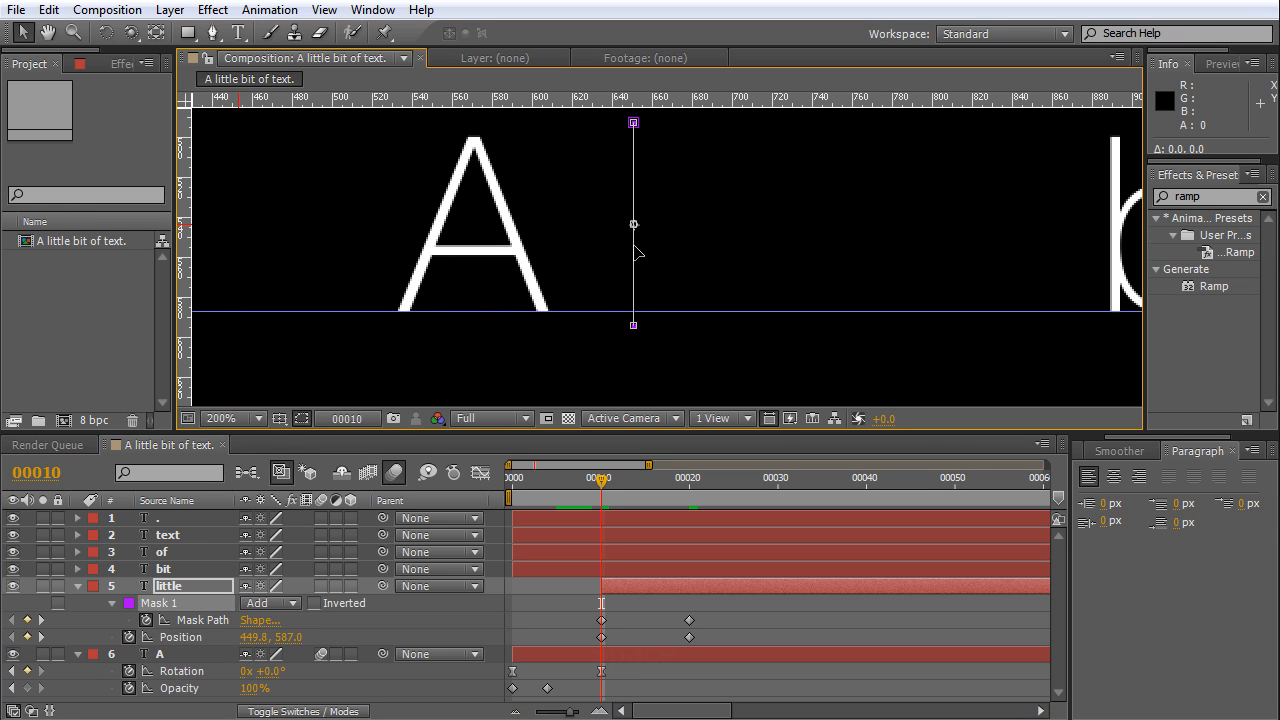
key("period")
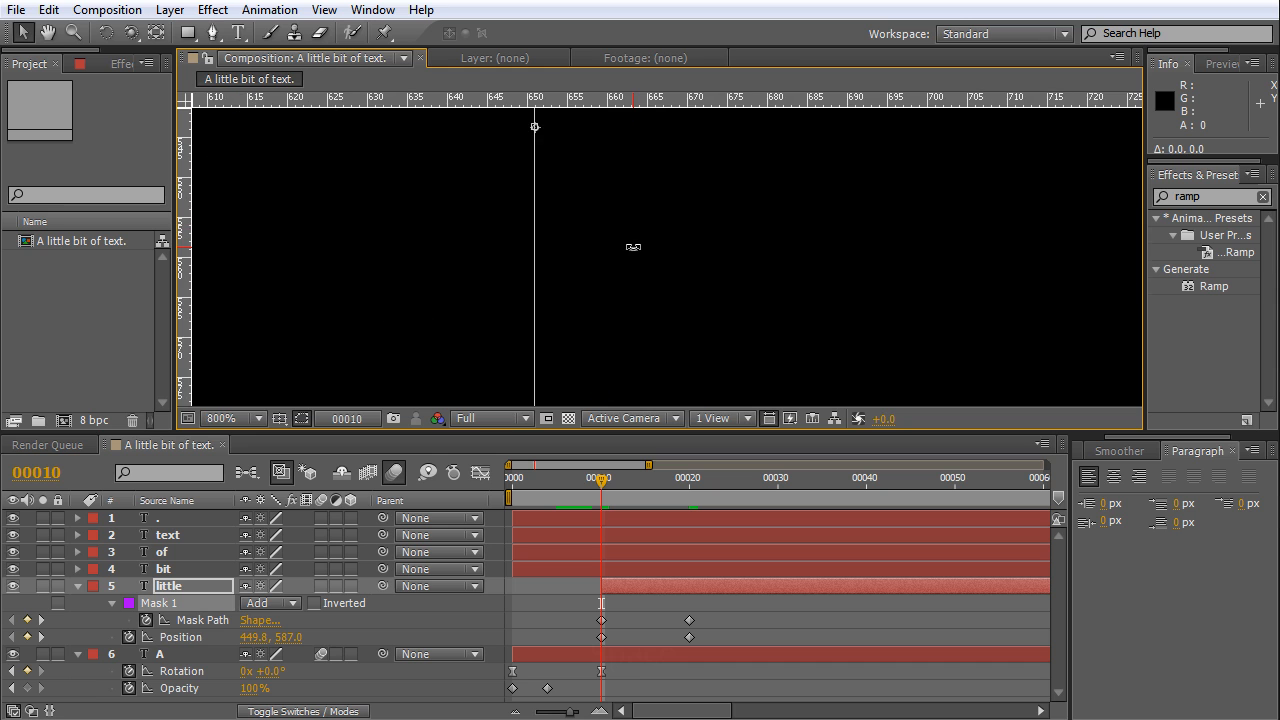
key("comma")
key("space")
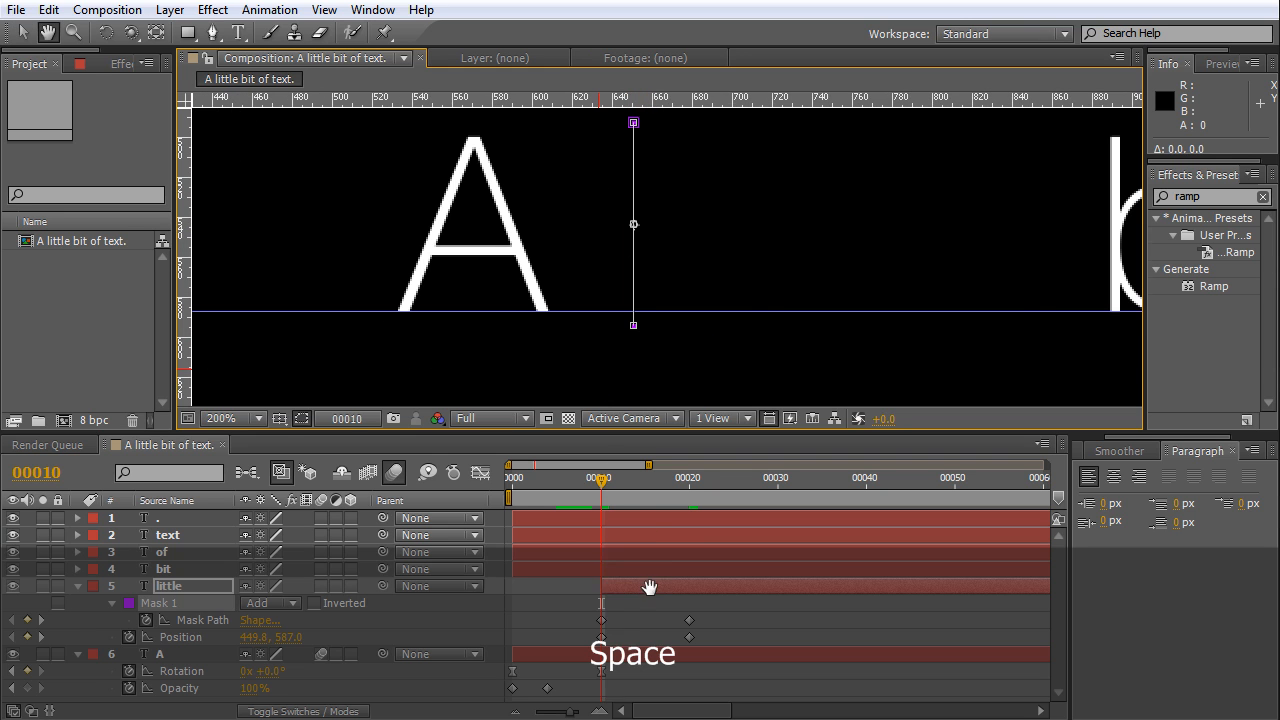
Apply Easy Ease to the "little" layer's Mask Path and Position keyframes at frame 20 and preview the motion.
left_click_drag(539, 494, 603, 569)
left_click_drag(732, 600, 662, 648)
key("F9")
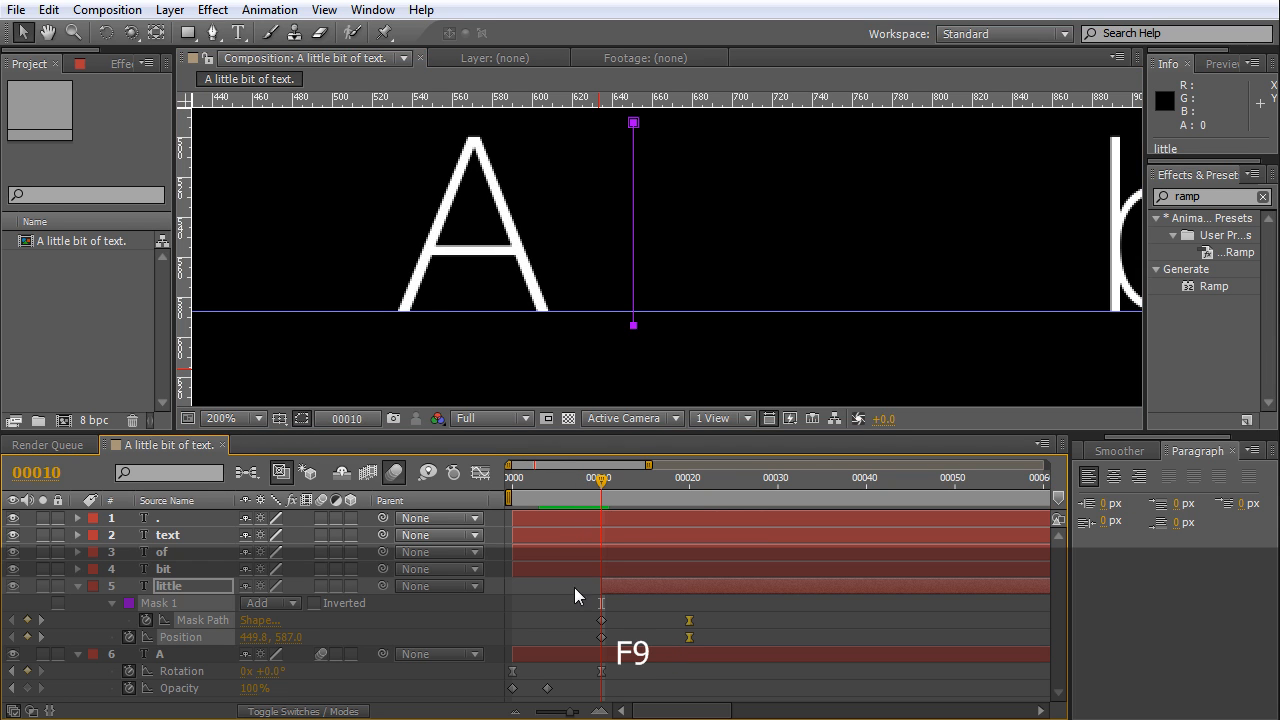
key("space")
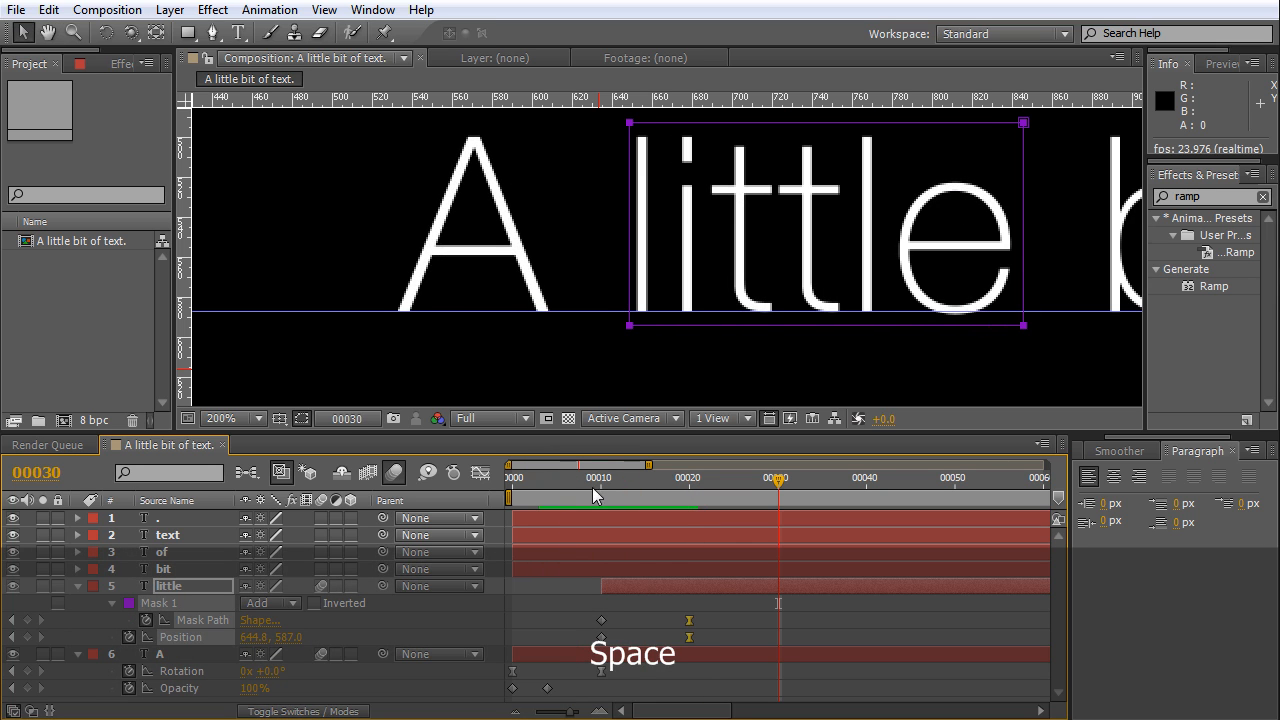
Try a slightly longer ease into the "little" layer's Position keyframe at frame 20 in the speed graph, preview it and undo the change.
left_click(688, 484)
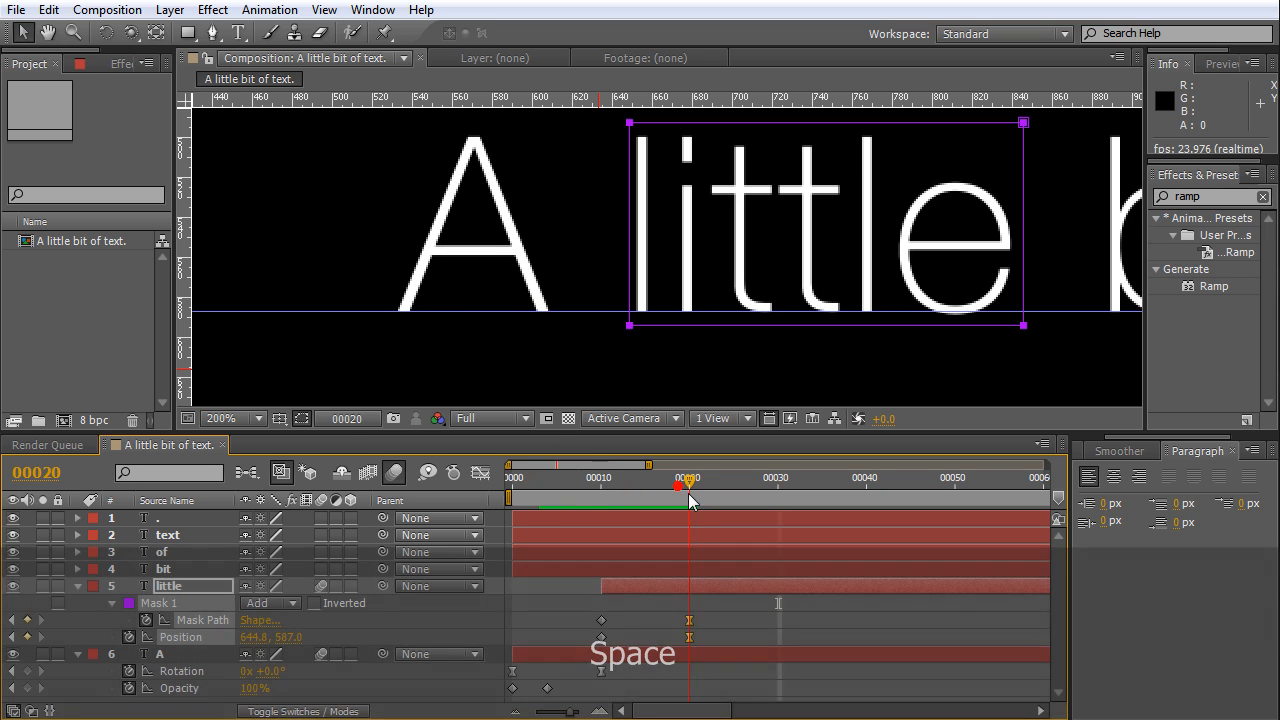
left_click(482, 473)
left_click(214, 621)
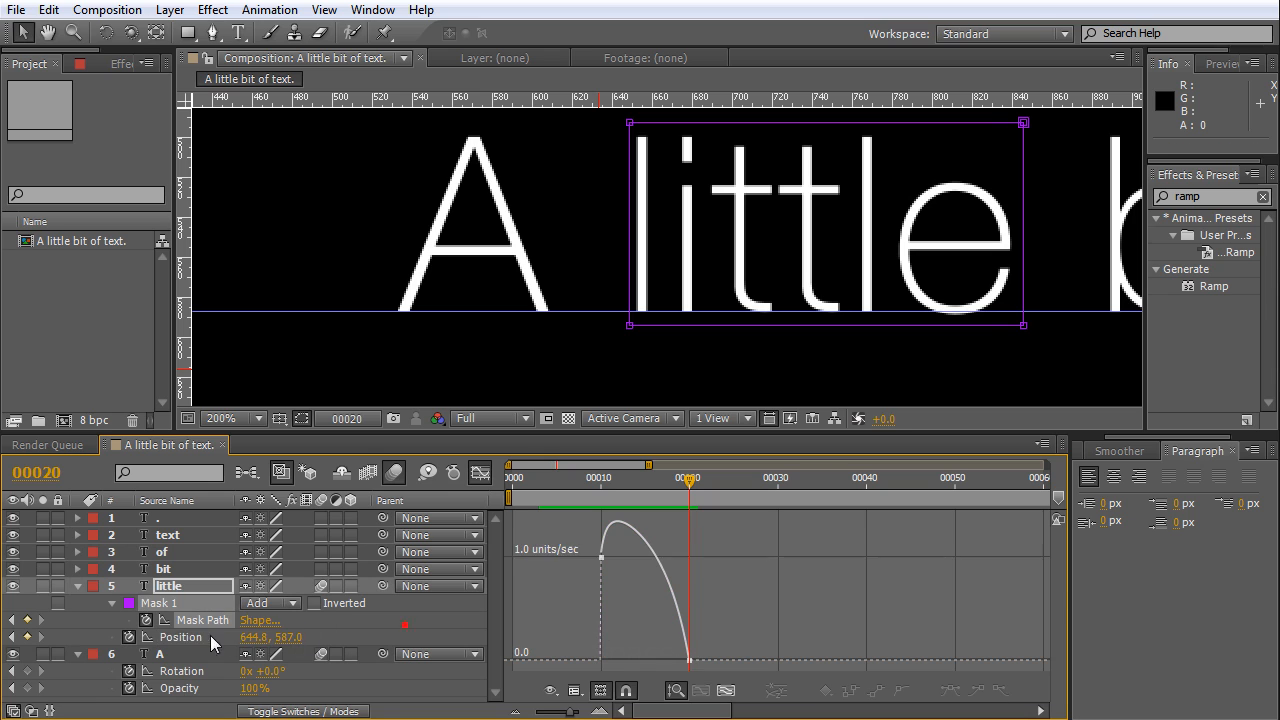
left_click(218, 637)
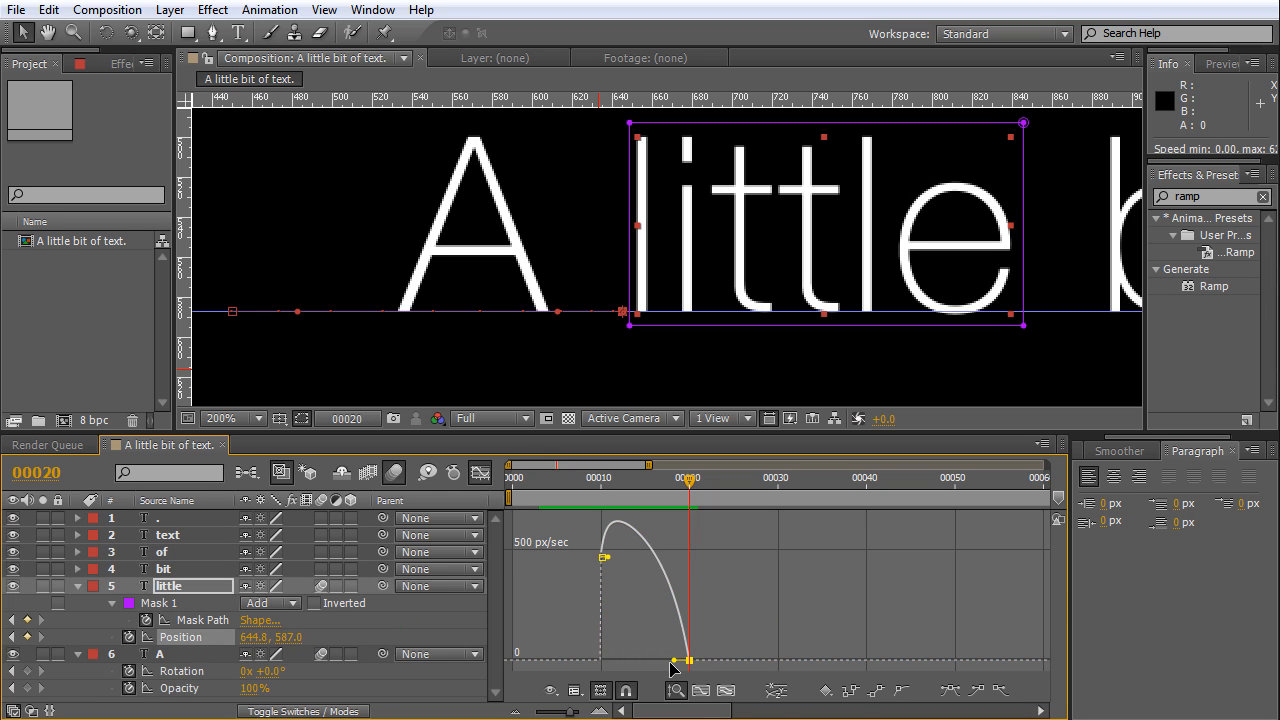
left_click_drag(675, 661, 666, 663)
left_click(608, 503, "shift")
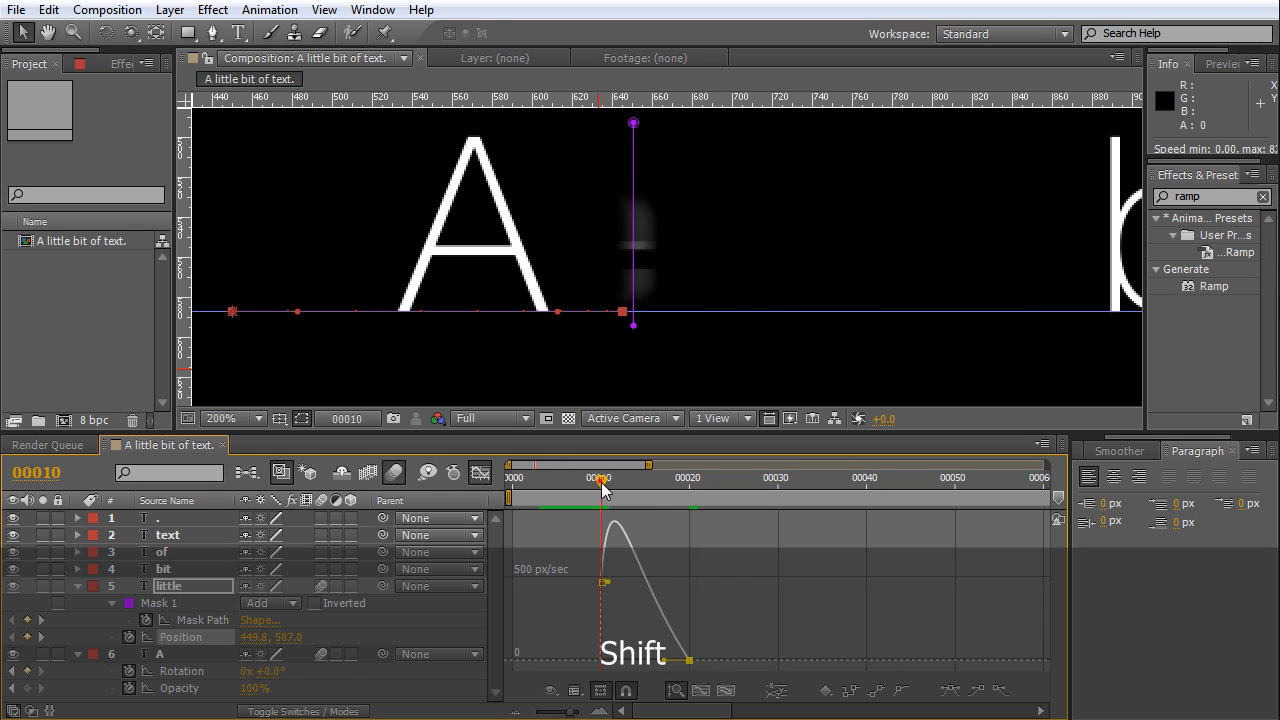
key("space")
key("ctrl+z")
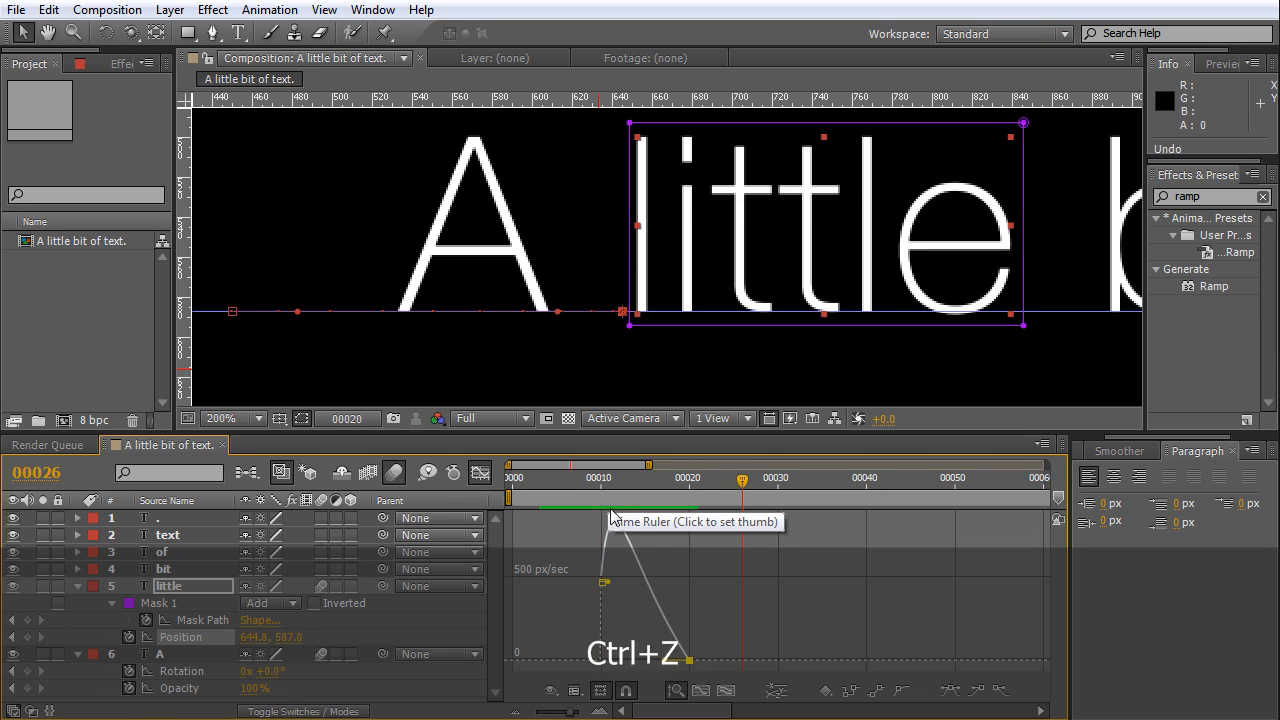
Try a stronger ease into frame 20 on the "little" layer's Position and Mask Path speed curves, then undo these curve changes.
left_click(480, 473)
left_click_drag(680, 490, 687, 520)
left_click(480, 473)
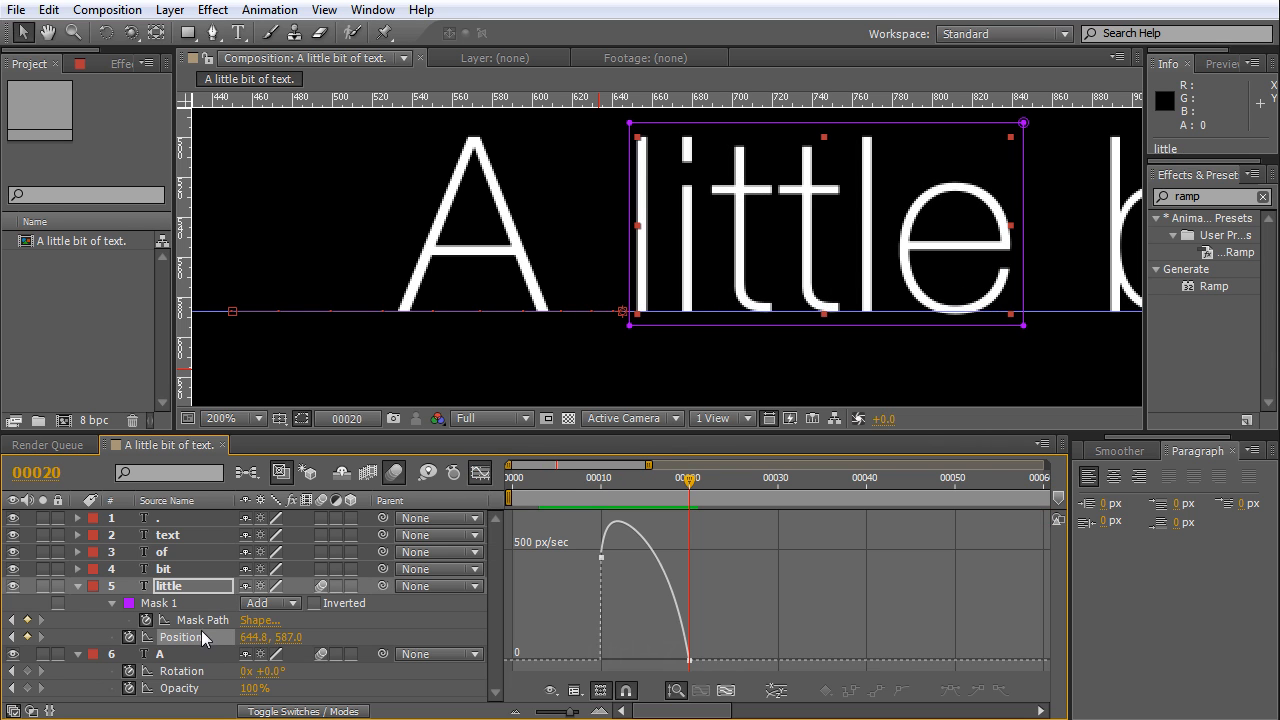
left_click_drag(676, 660, 656, 661)
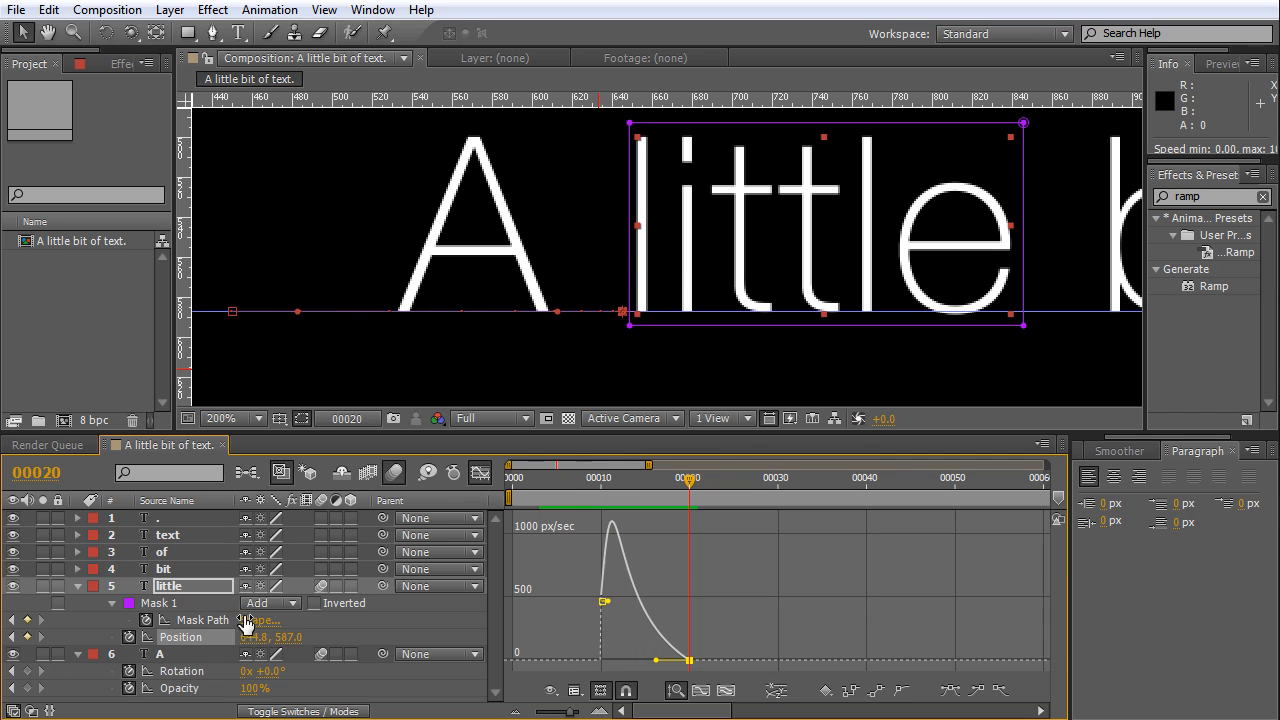
left_click(187, 614)
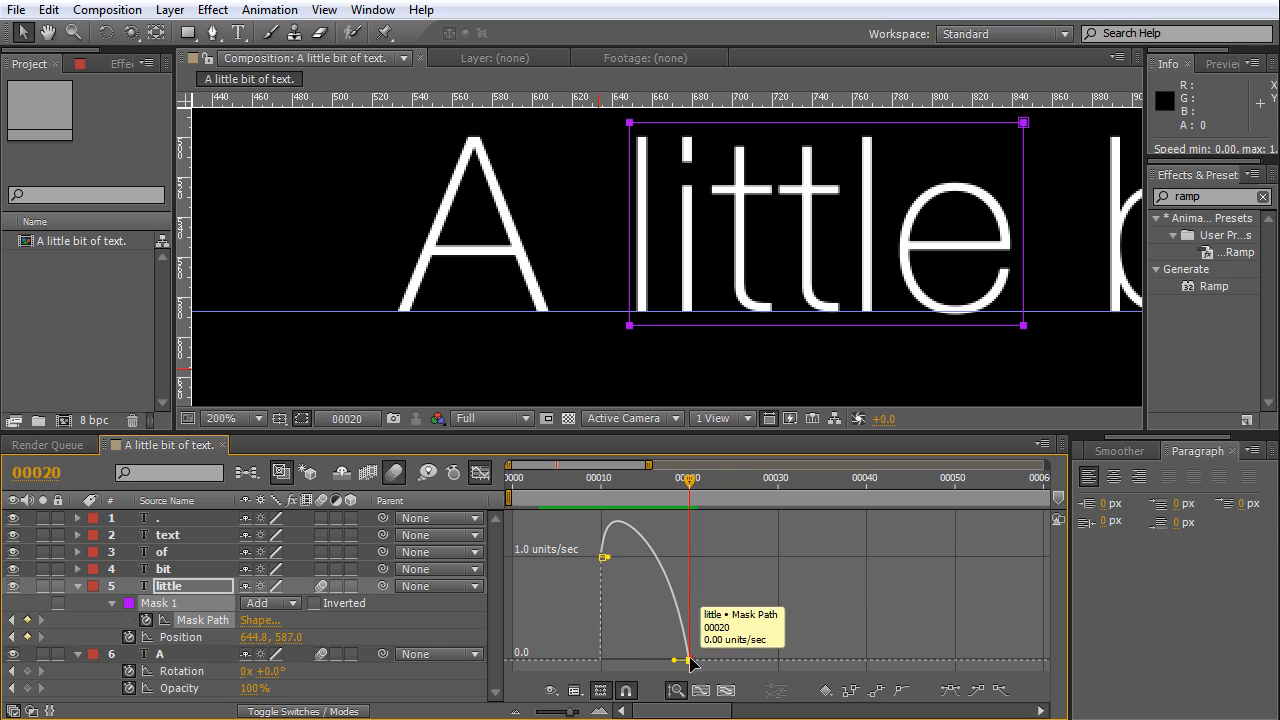
left_click_drag(683, 663, 622, 510)
key("ctrl+z")
key("ctrl+z")
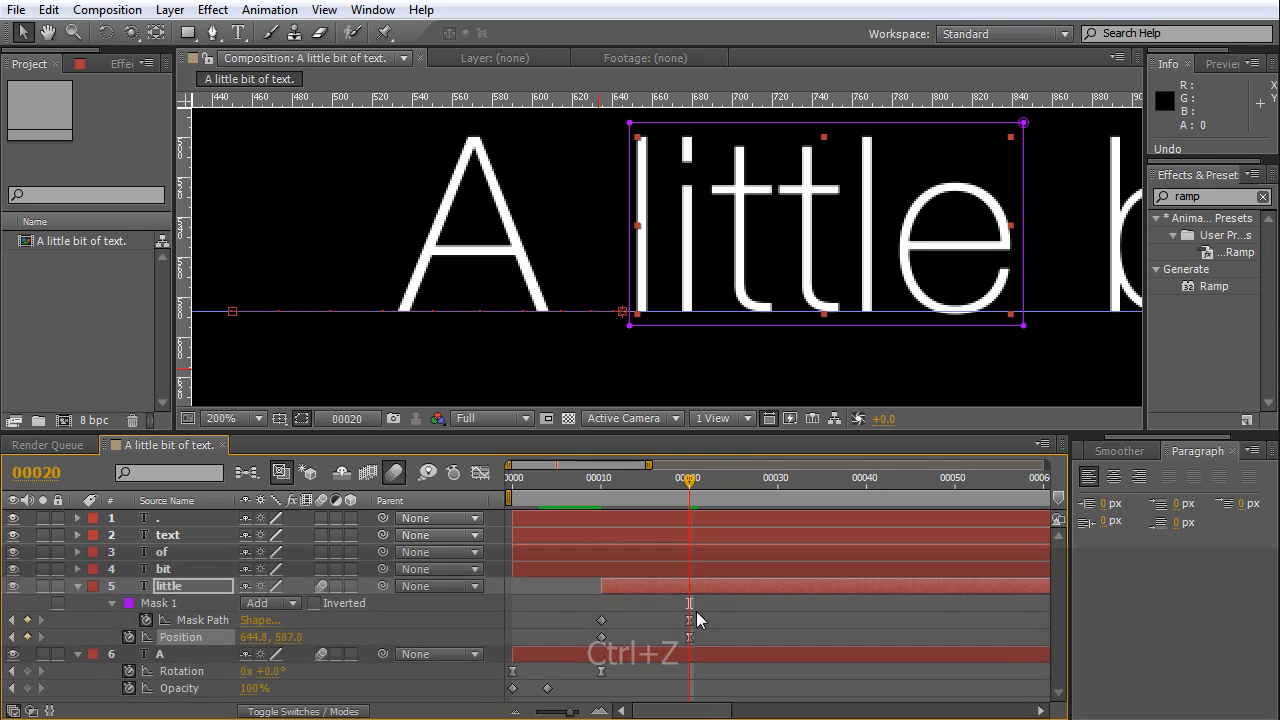
Play back the "A" and "little" animations, first close up and again with more of the sentence in view at 100%.
left_click_drag(698, 611, 681, 647)
key("space")
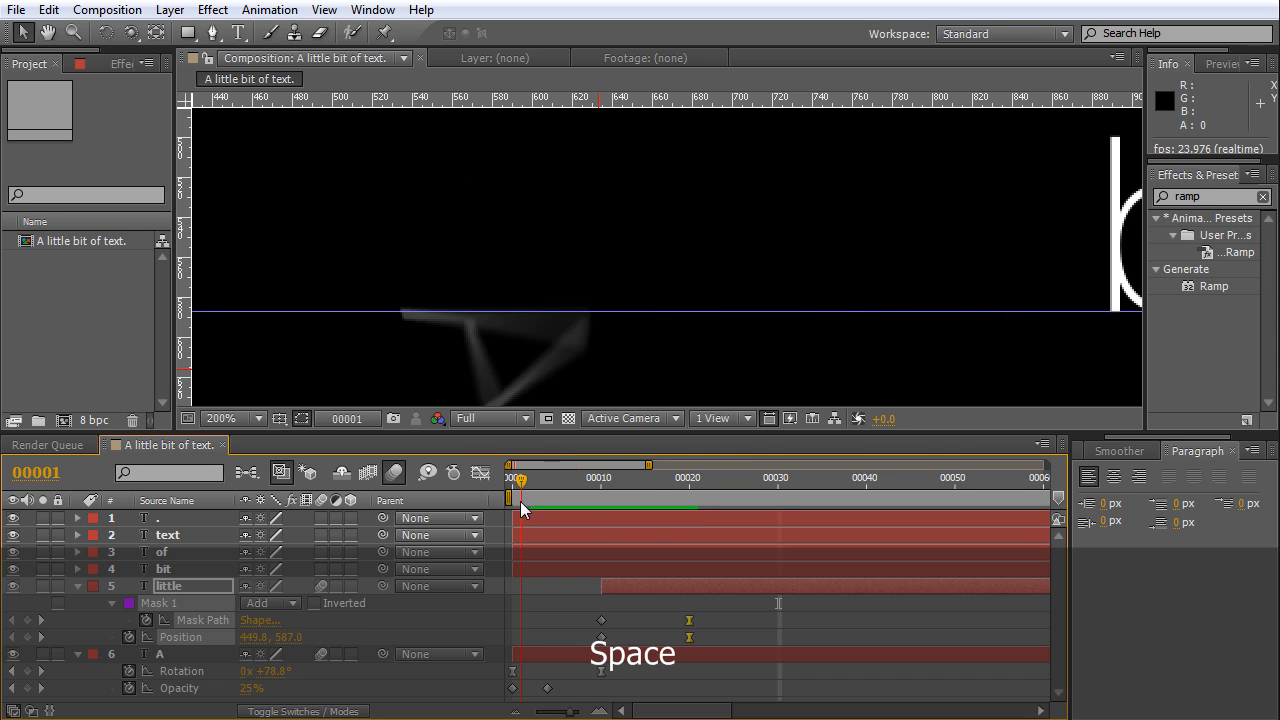
left_click_drag(520, 501, 510, 503)
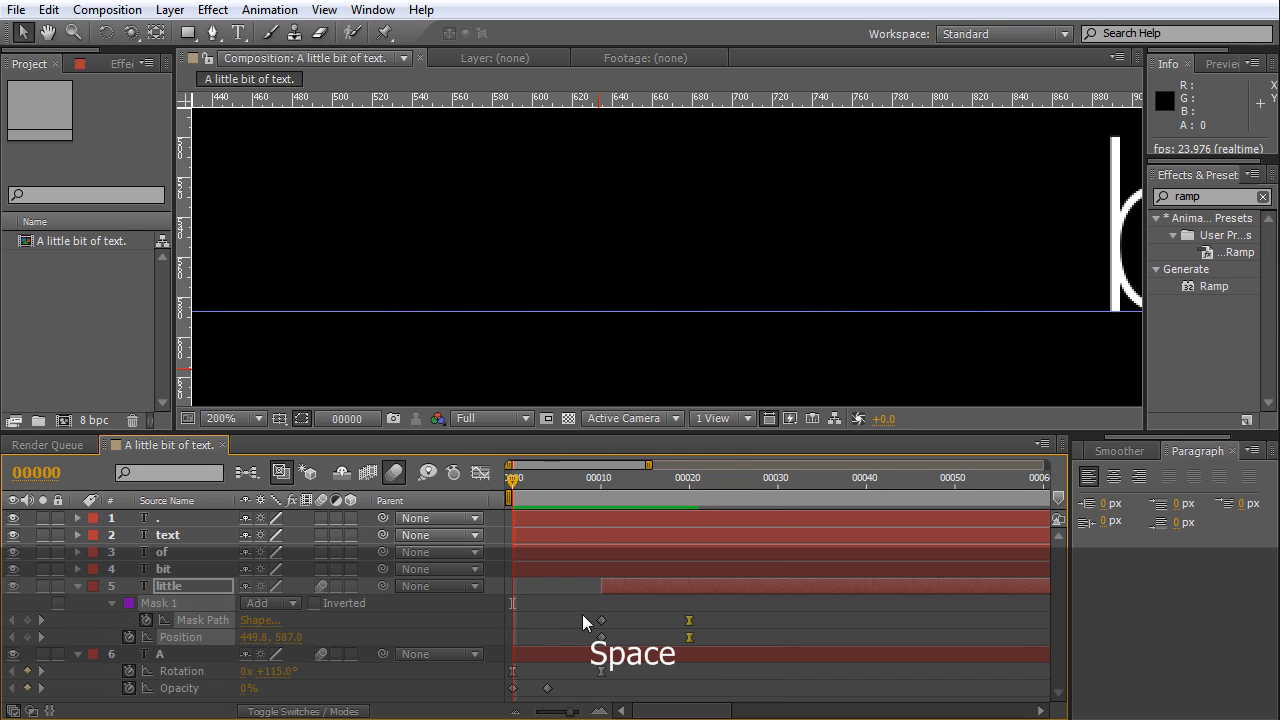
left_click(652, 612)
scroll(646, 365, "down", 1)
key("space")
left_click_drag(727, 302, 588, 334)
key("space")
left_click_drag(597, 499, 689, 499)
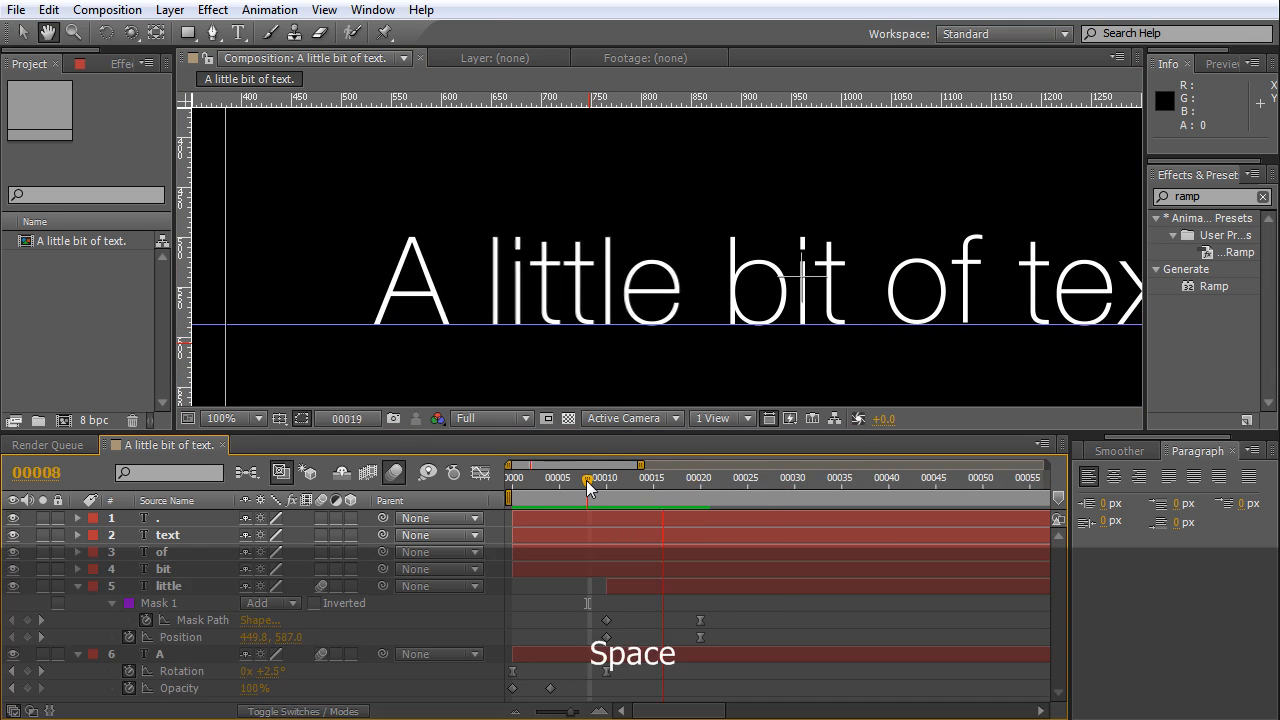
key("space")
mouse_move(588, 486)
left_mouse_down()
mouse_move(697, 494)
mouse_move(595, 490)
mouse_move(688, 502)
mouse_move(590, 501)
left_mouse_up()
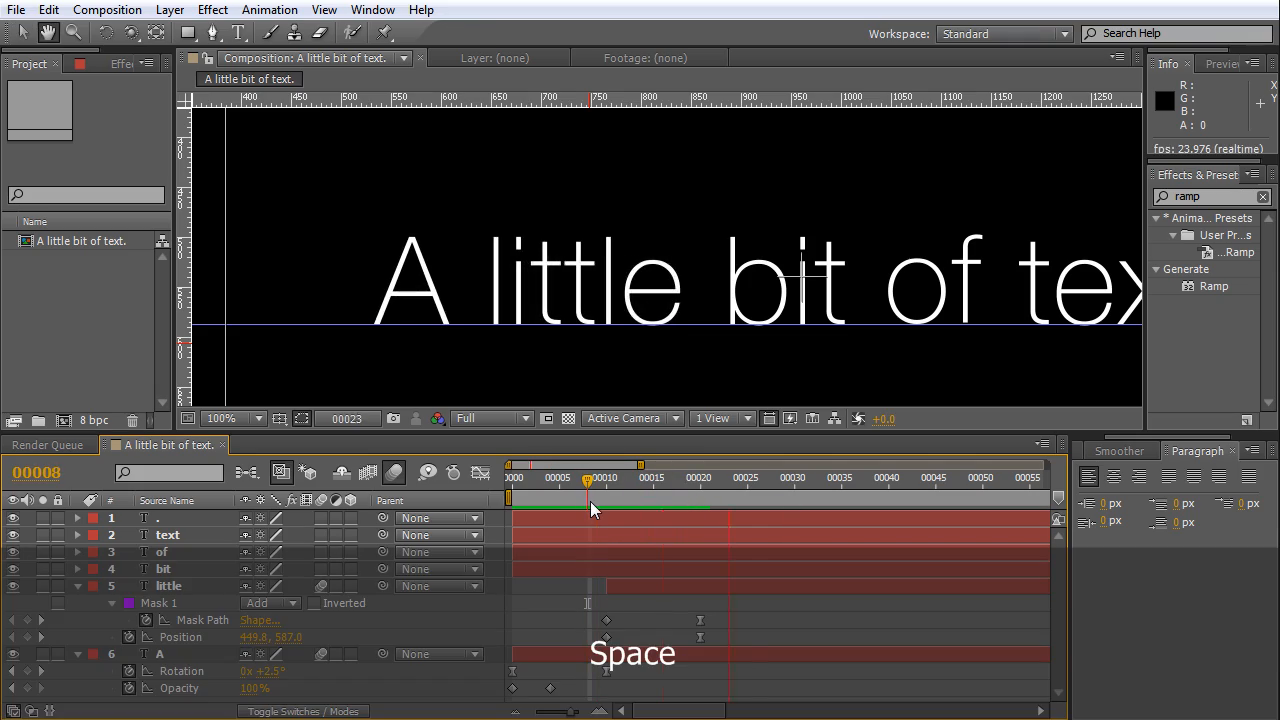